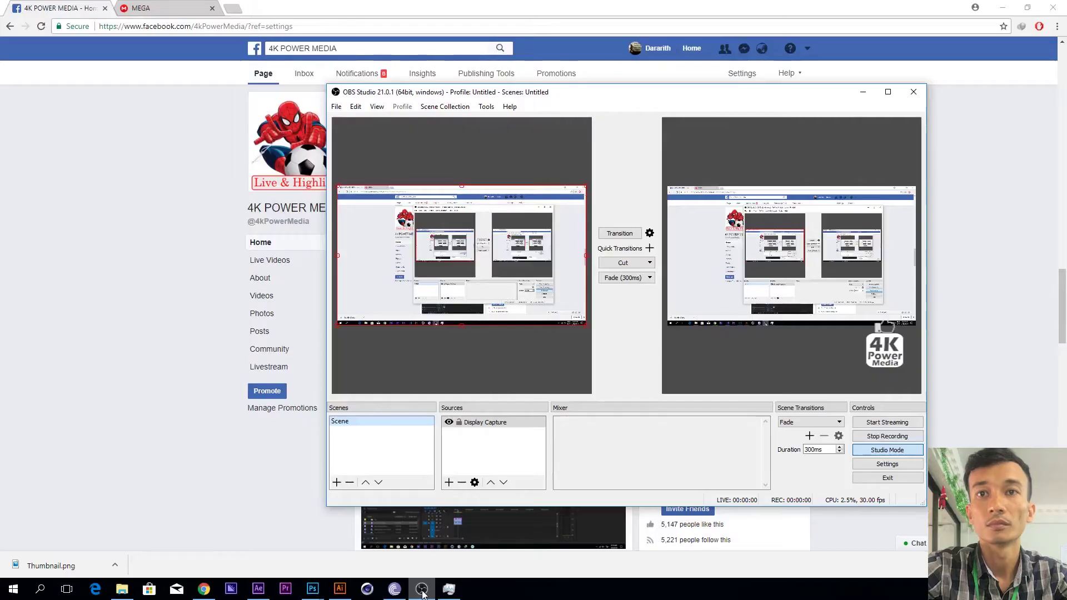
Minimize OBS Studio so the 4K POWER MEDIA Facebook page shows.
left_click(422, 590)
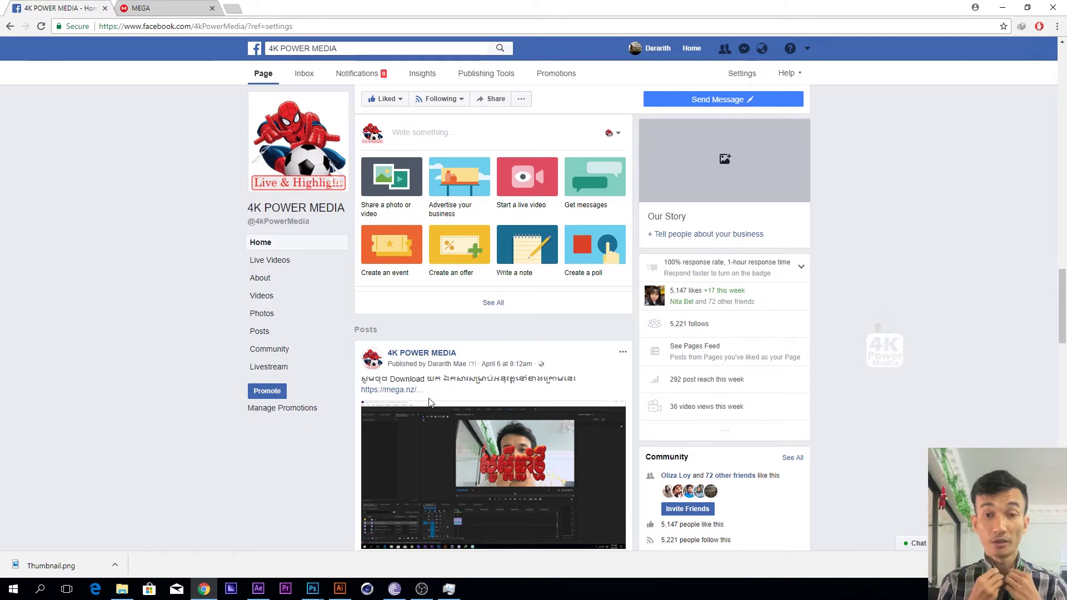
left_click(428, 401)
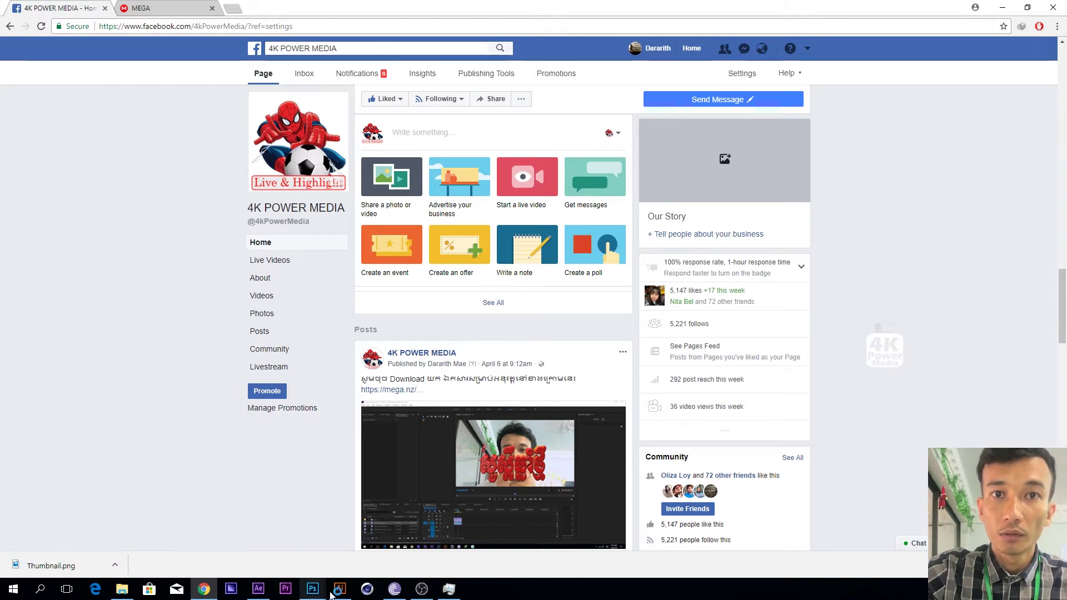
mouse_move(258, 589)
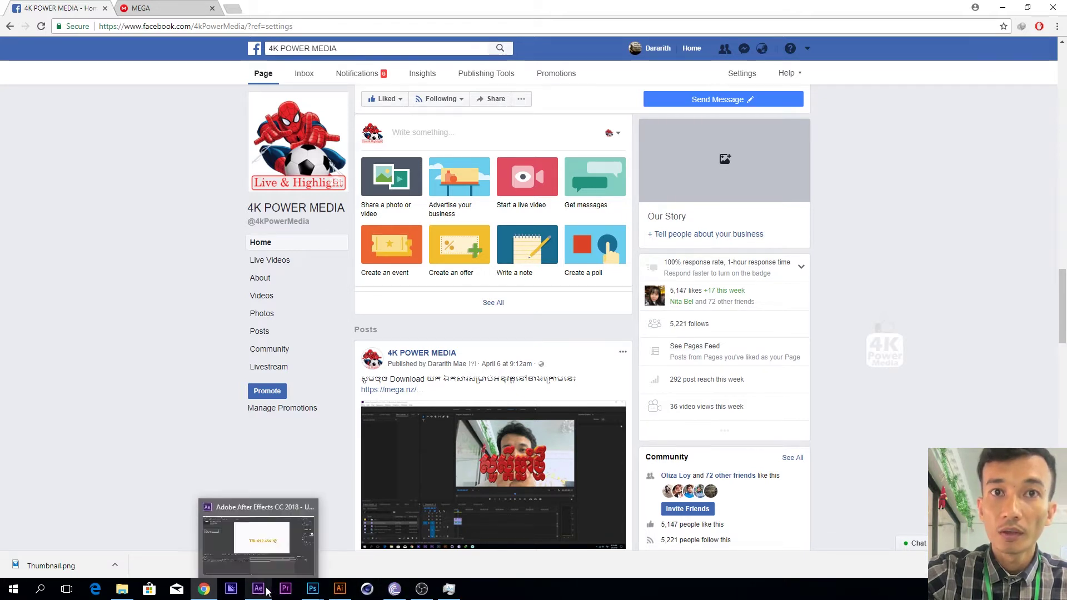
left_click(266, 590)
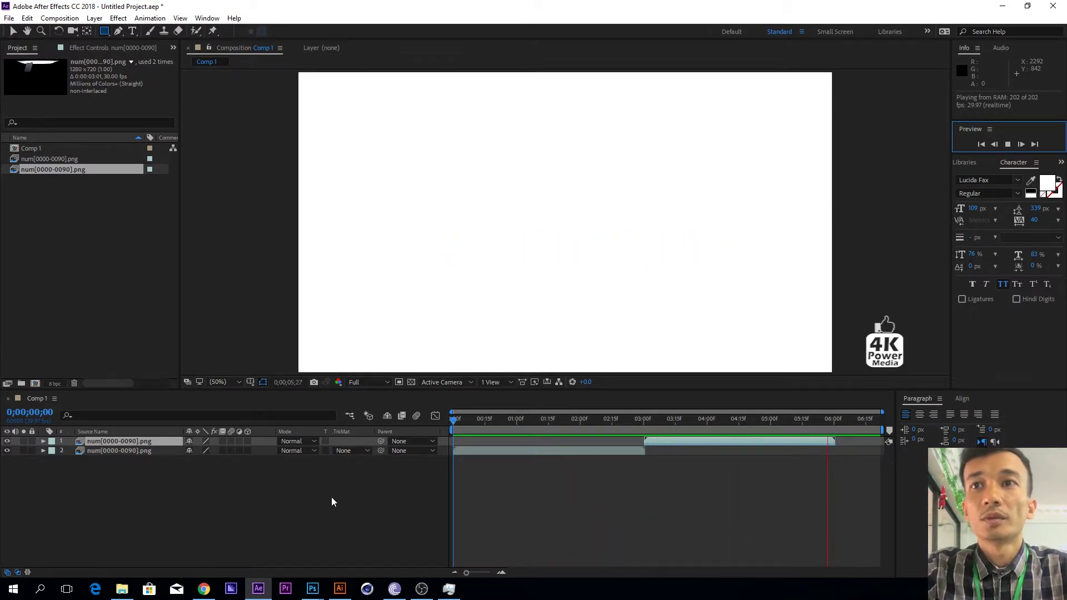
Select both num[0000-0090].png layers in Comp 1 and open their layer menu.
left_click(138, 451)
left_click(138, 445, "shift")
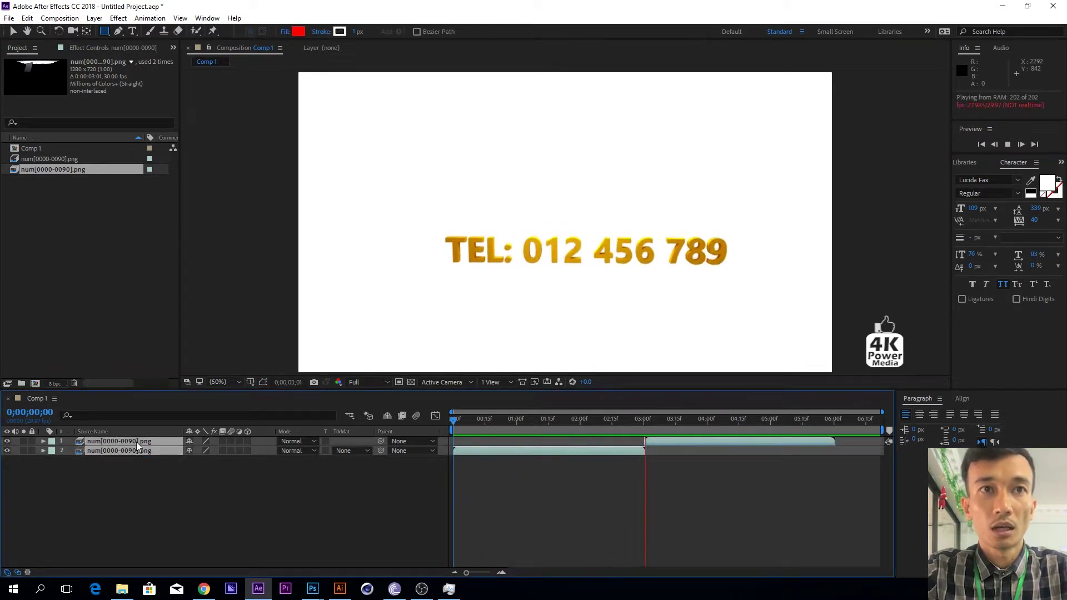
right_click(137, 445)
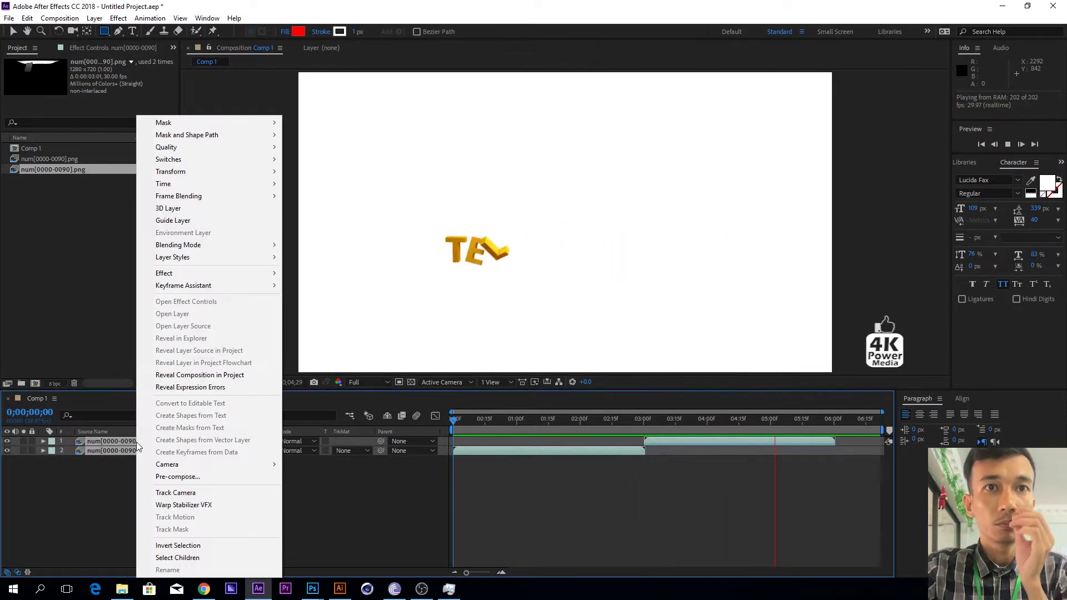
Pre-compose both PNG layers into Pre-comp 1 and duplicate it.
left_click(169, 477)
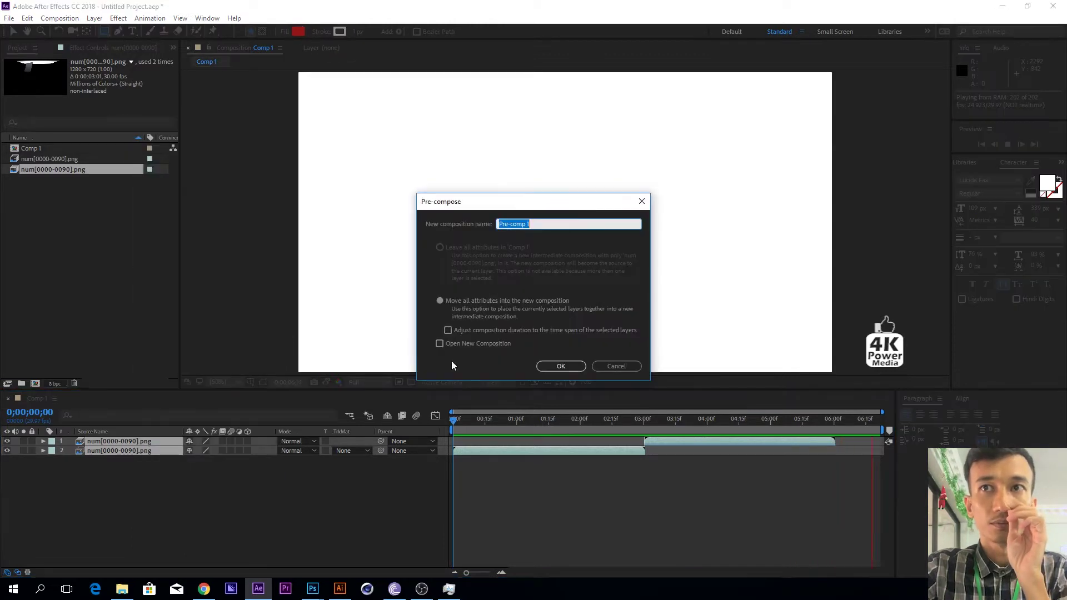
left_click(561, 366)
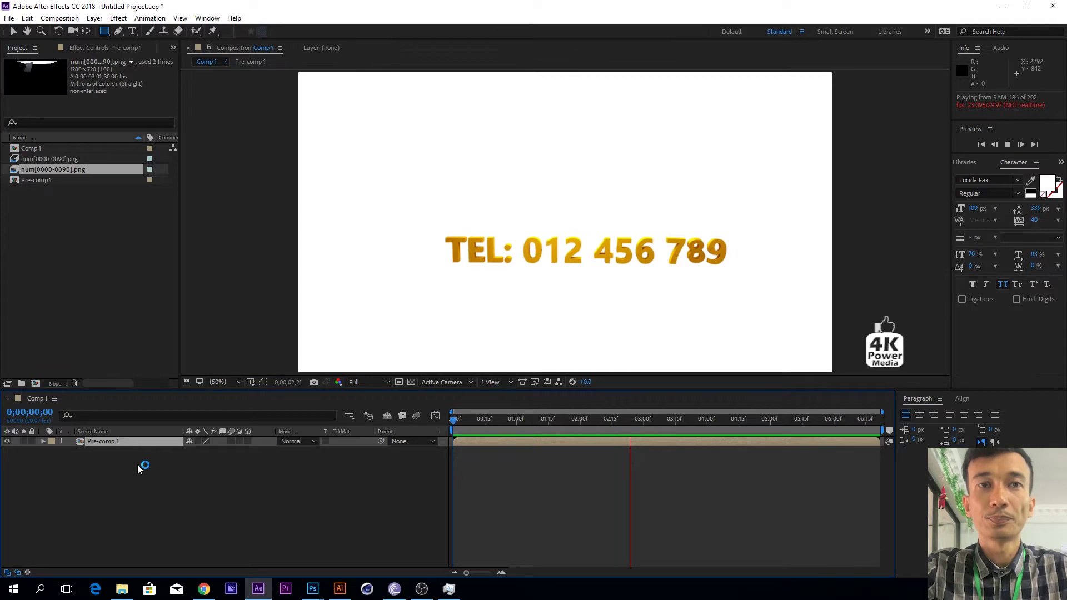
key("ctrl+d")
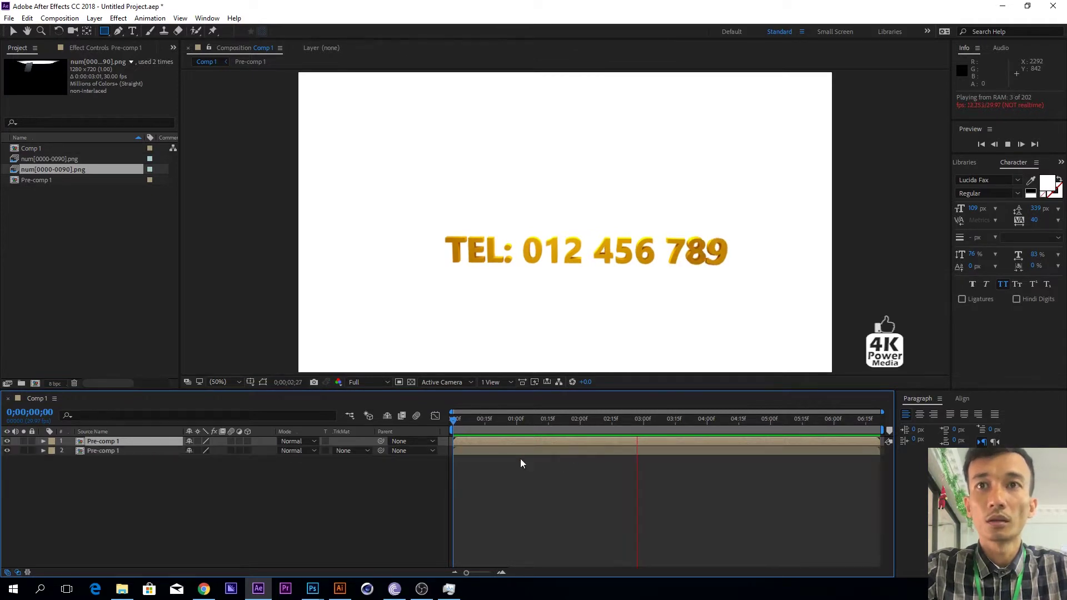
Shift the top Pre-comp 1 copy 4 frames later, preview, and reveal its Position.
left_click_drag(484, 442, 492, 442)
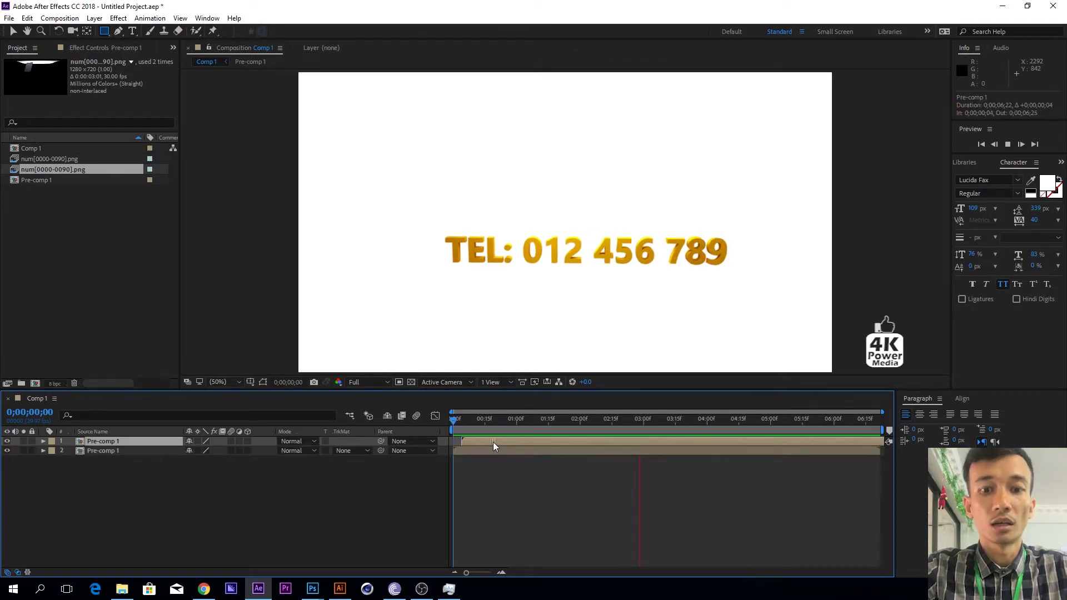
key("space")
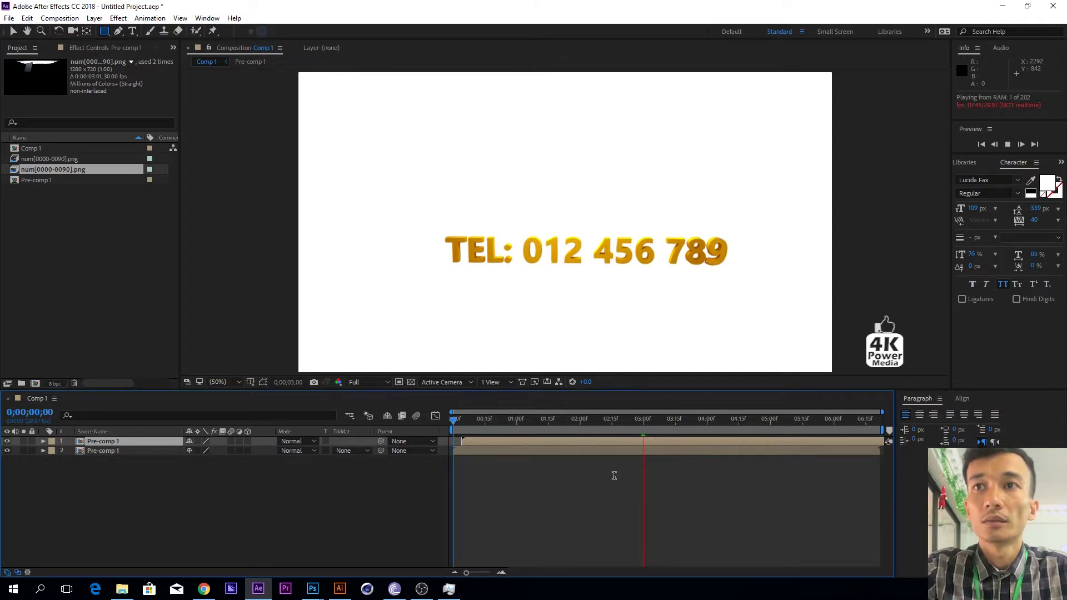
key("p")
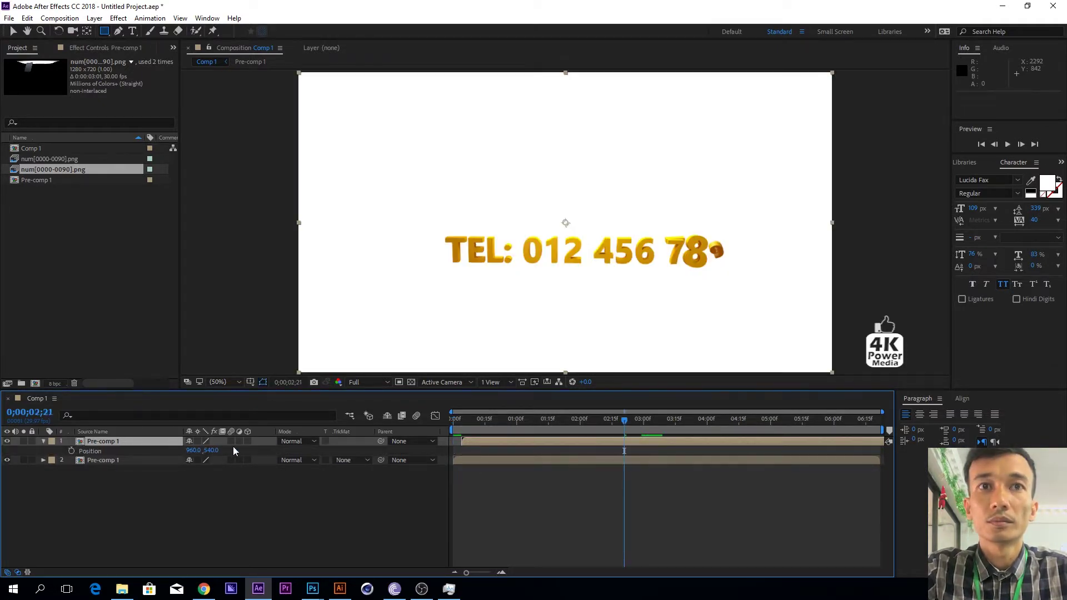
Move the top Pre-comp 1 copy down to Position Y 768 and preview from the start.
left_click(328, 450)
left_click_drag(330, 450, 345, 442)
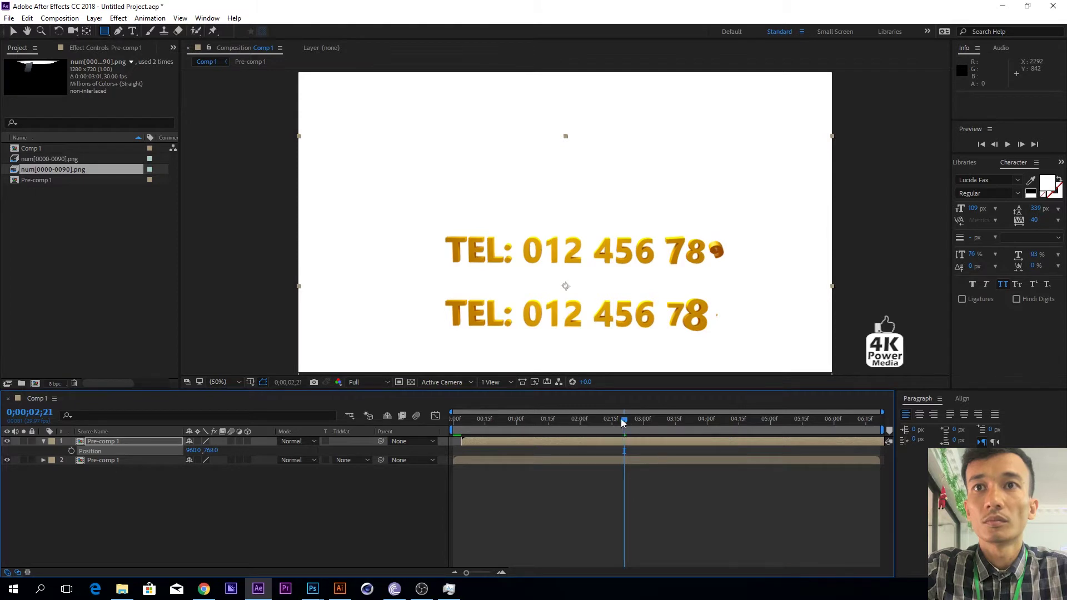
key("Home")
key("space")
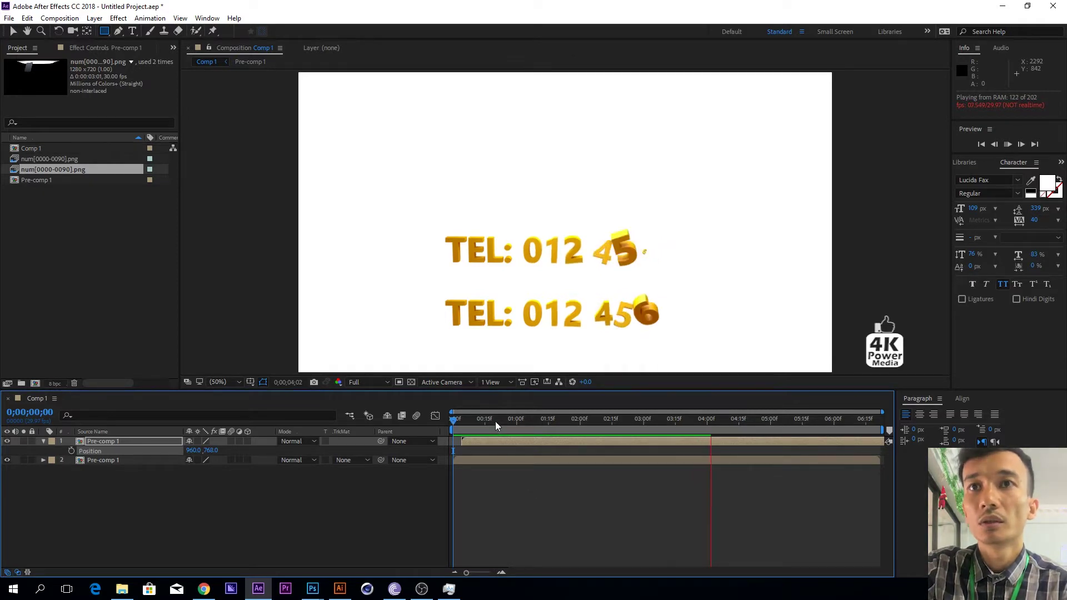
Delay the top copy's In point to frame 0;00;00;24.
left_click_drag(496, 425, 486, 431)
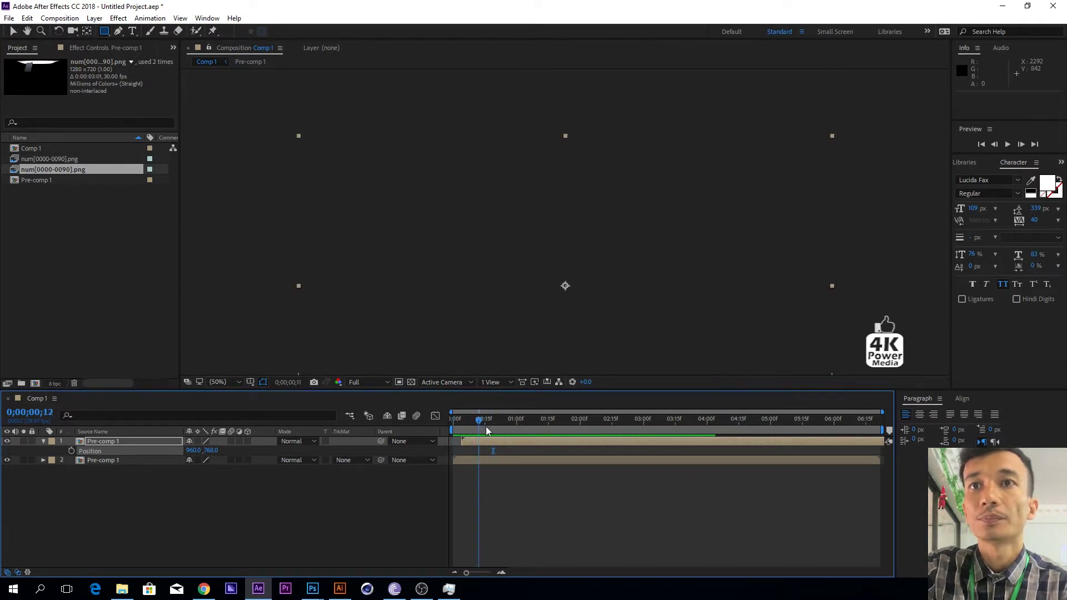
key("Page_Down")
mouse_move(485, 423)
left_mouse_down()
mouse_move(523, 423)
mouse_move(580, 446)
left_mouse_up()
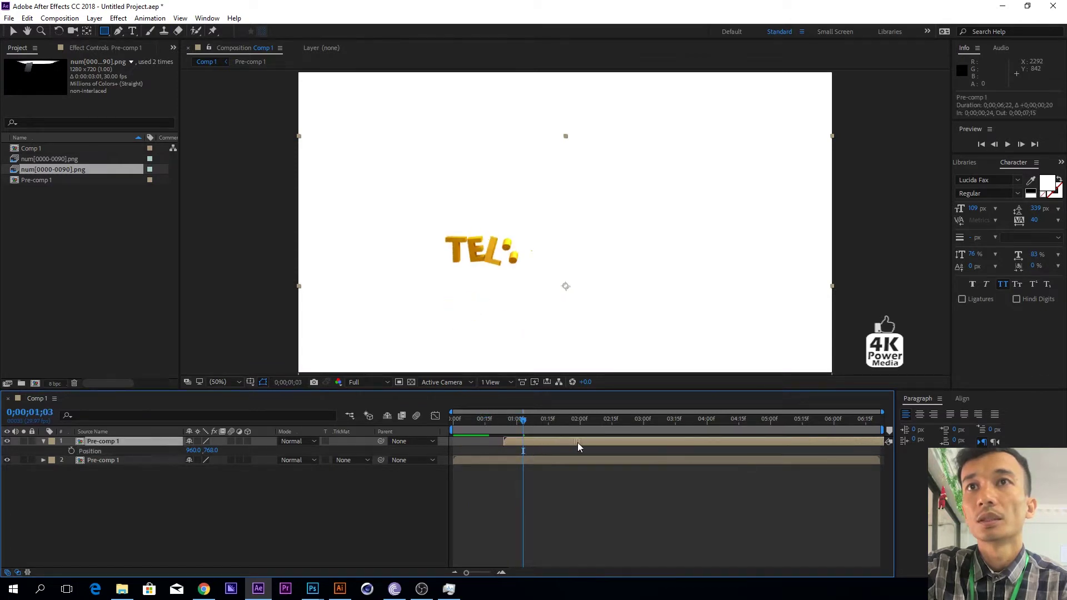
mouse_move(527, 424)
left_mouse_down()
mouse_move(489, 425)
mouse_move(668, 439)
left_mouse_up()
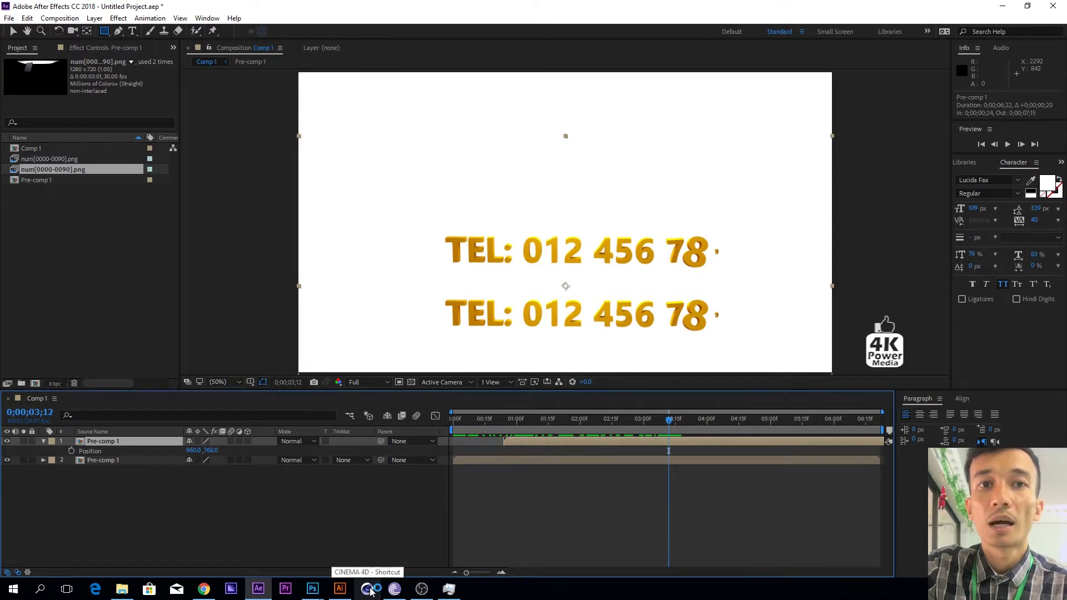
Switch to the Facebook page in Chrome, then open the New folder in File Explorer.
left_click(204, 589)
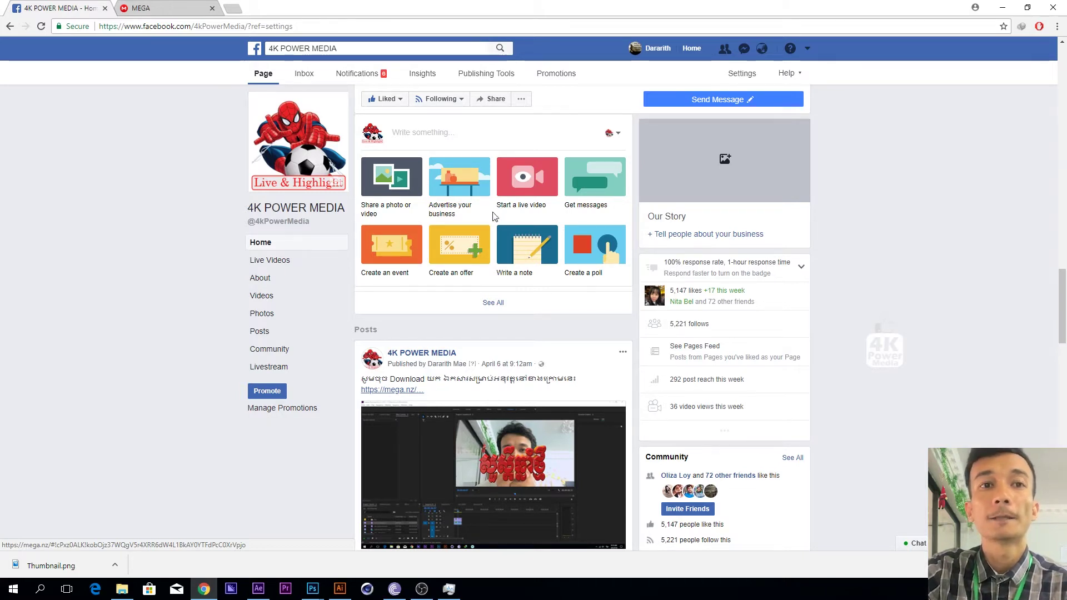
left_click(122, 589)
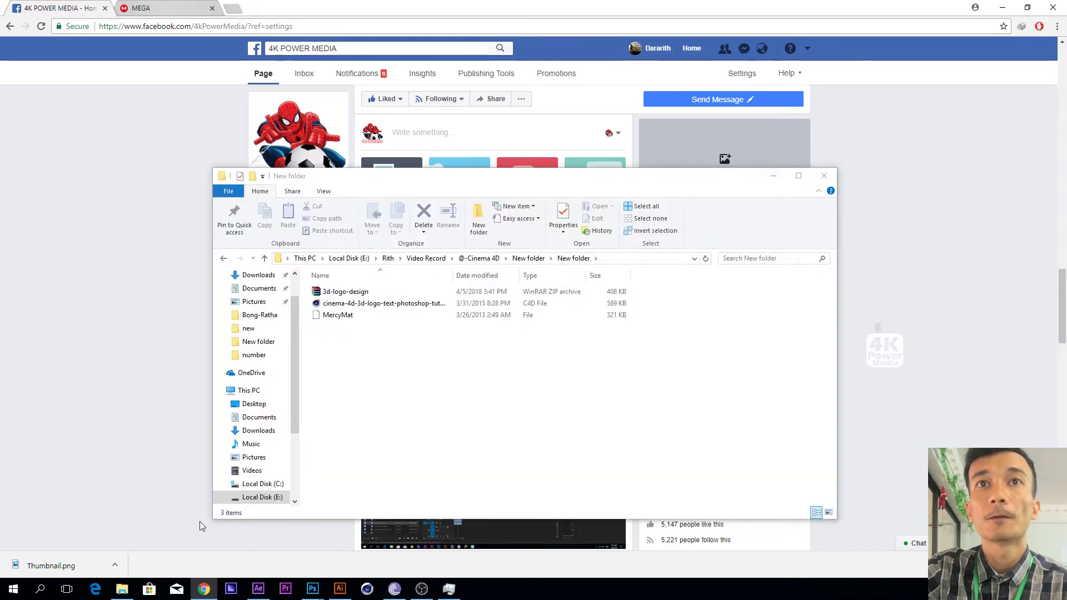
Inspect the options for the 3d-logo-design archive without choosing any.
left_click(345, 293)
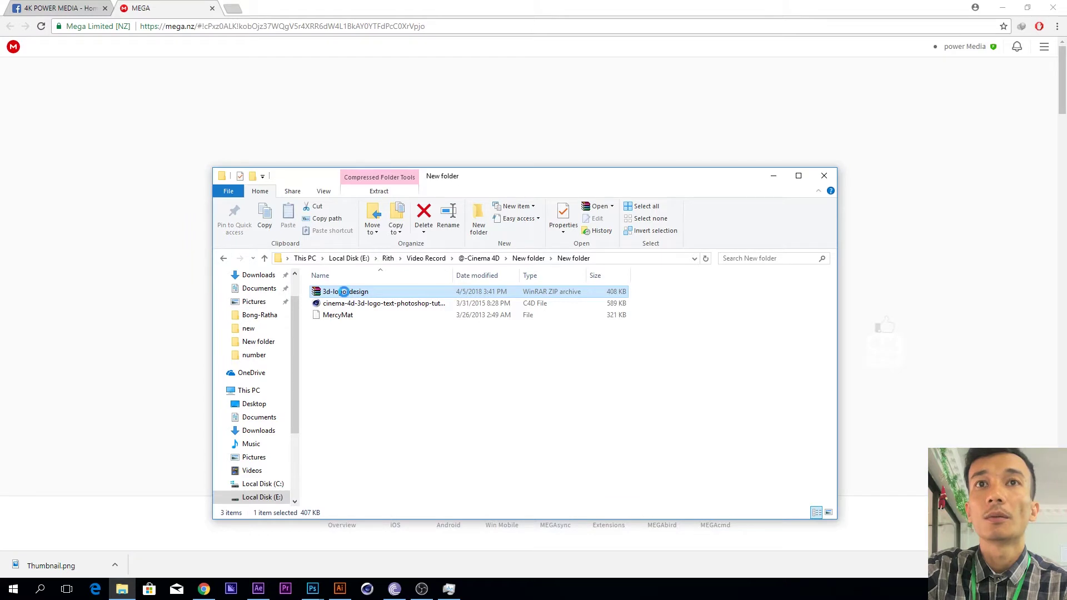
right_click(344, 292)
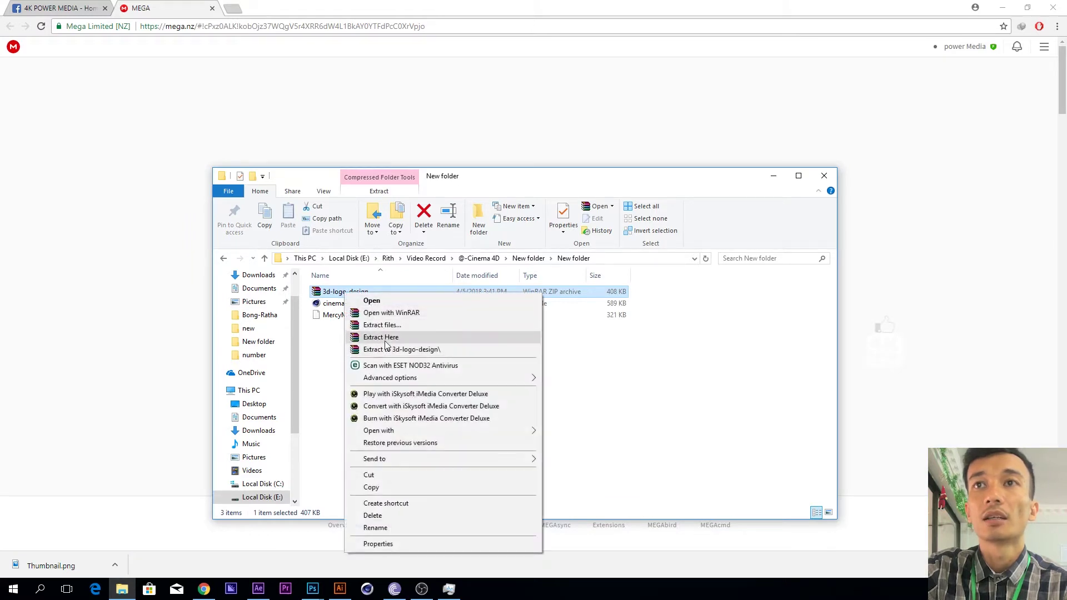
left_click(639, 376)
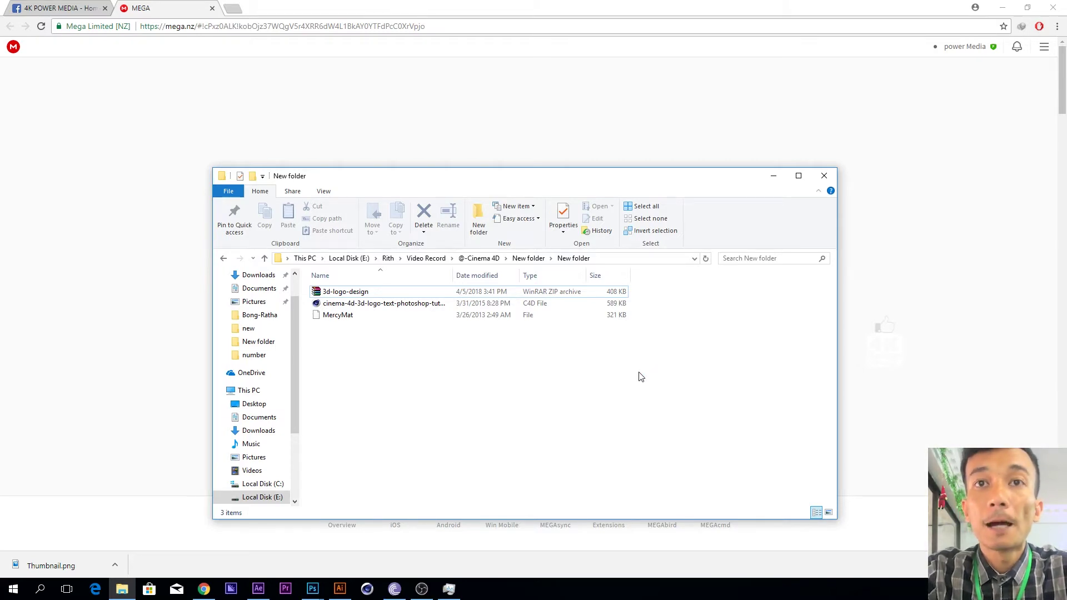
right_click(330, 293)
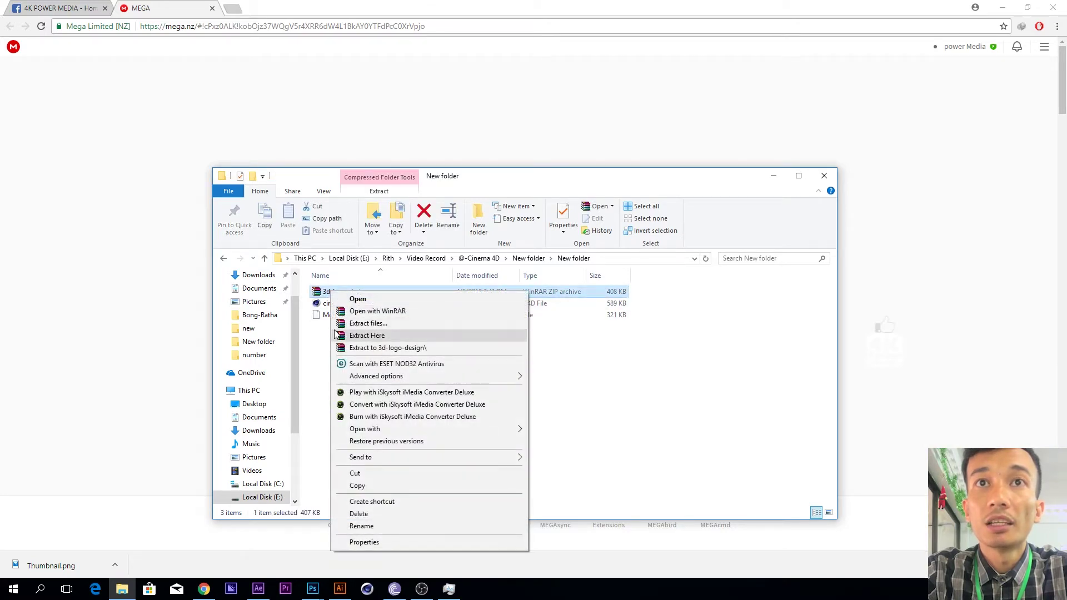
left_click(312, 329)
Select the MercyMat file and launch Cinema 4D.
left_click(329, 314)
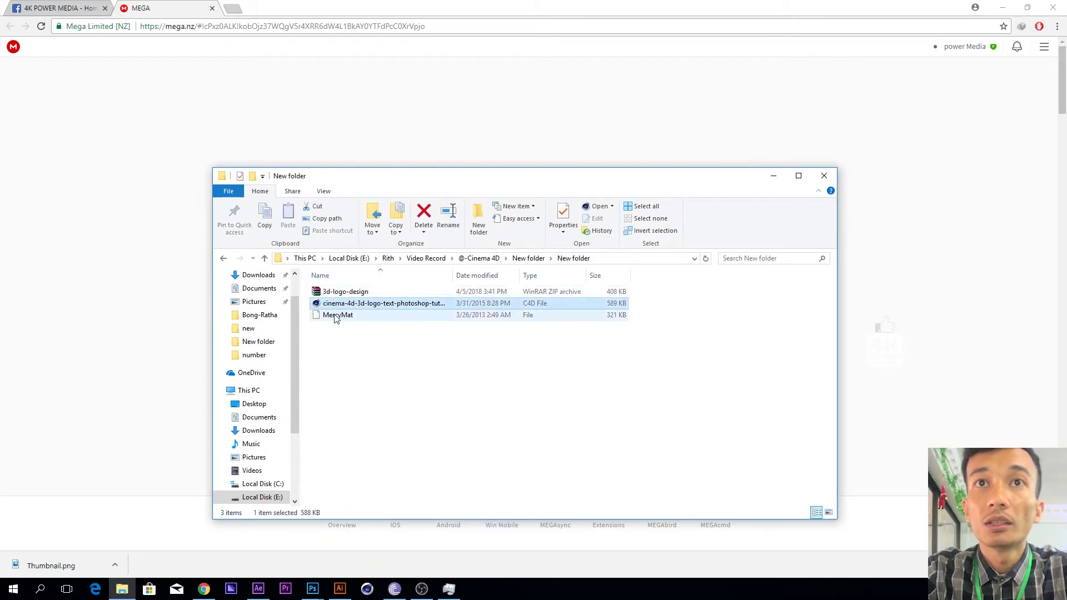
left_click(333, 314)
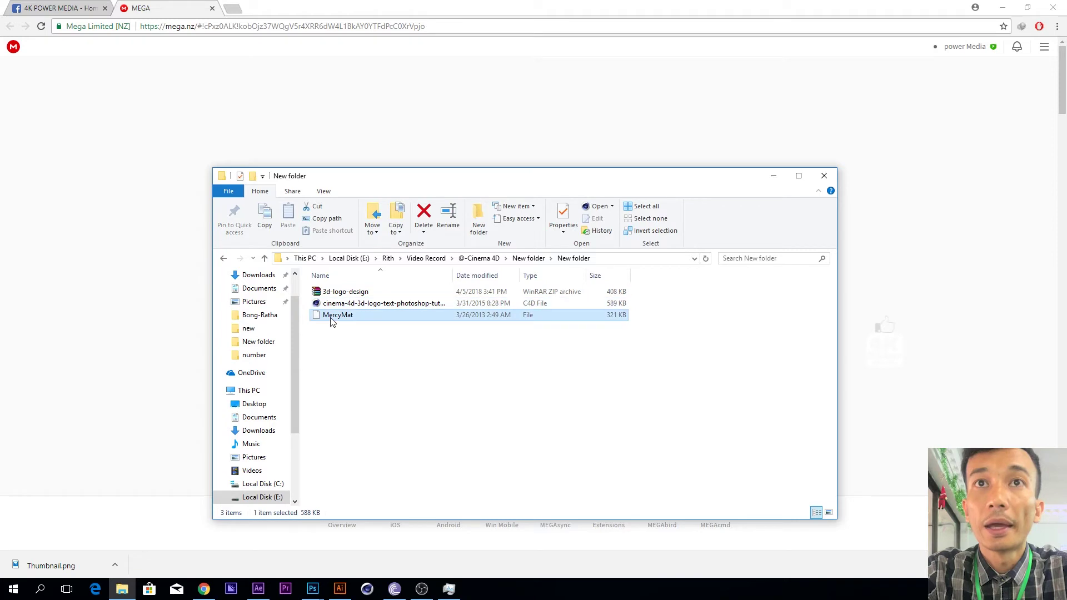
left_click(368, 590)
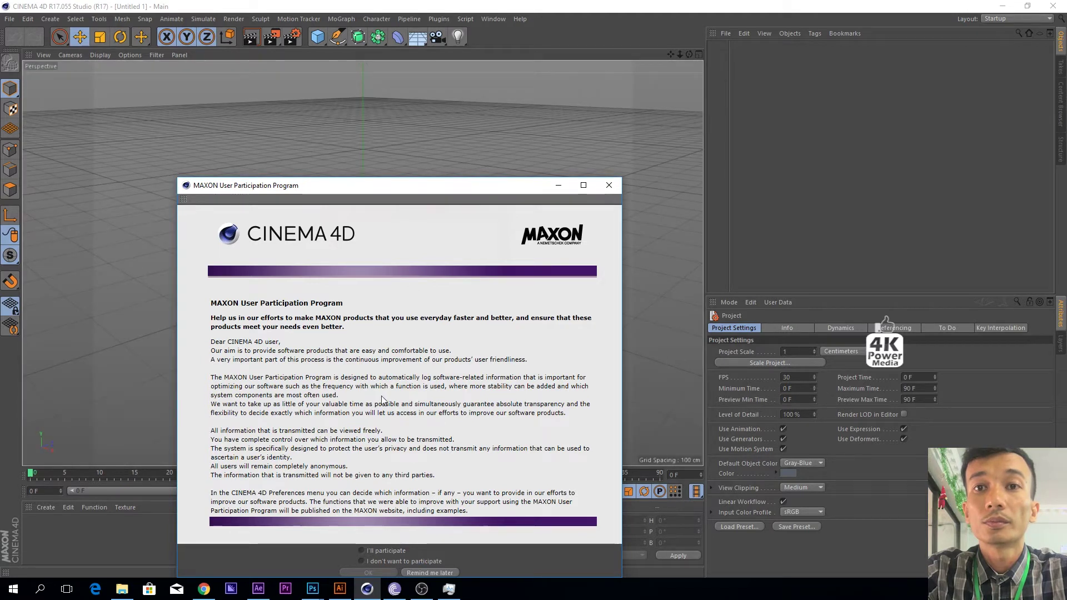
Choose 'I don't want to participate' in the MAXON prompt and confirm.
left_click(404, 561)
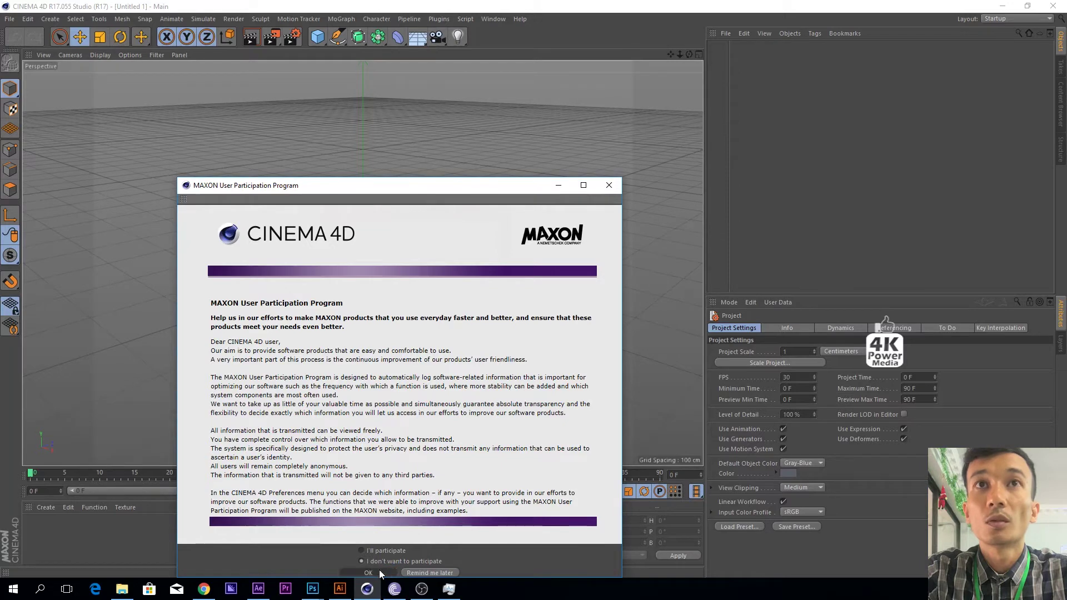
left_click(380, 572)
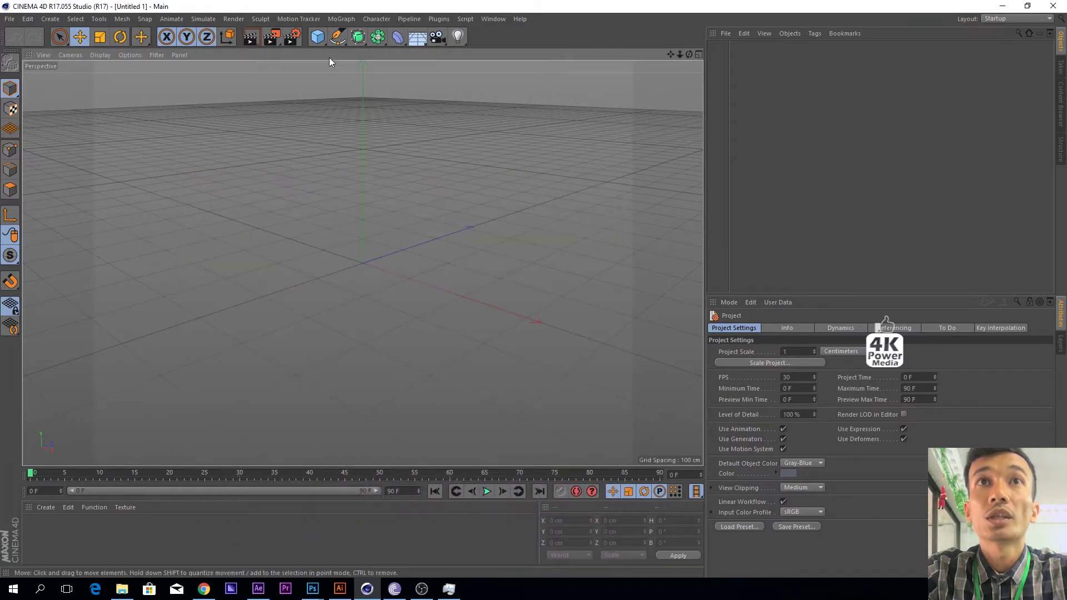
Set the render output Width to 1280 and Height to 720, then close Render Settings.
left_click(295, 38)
double_click(217, 58)
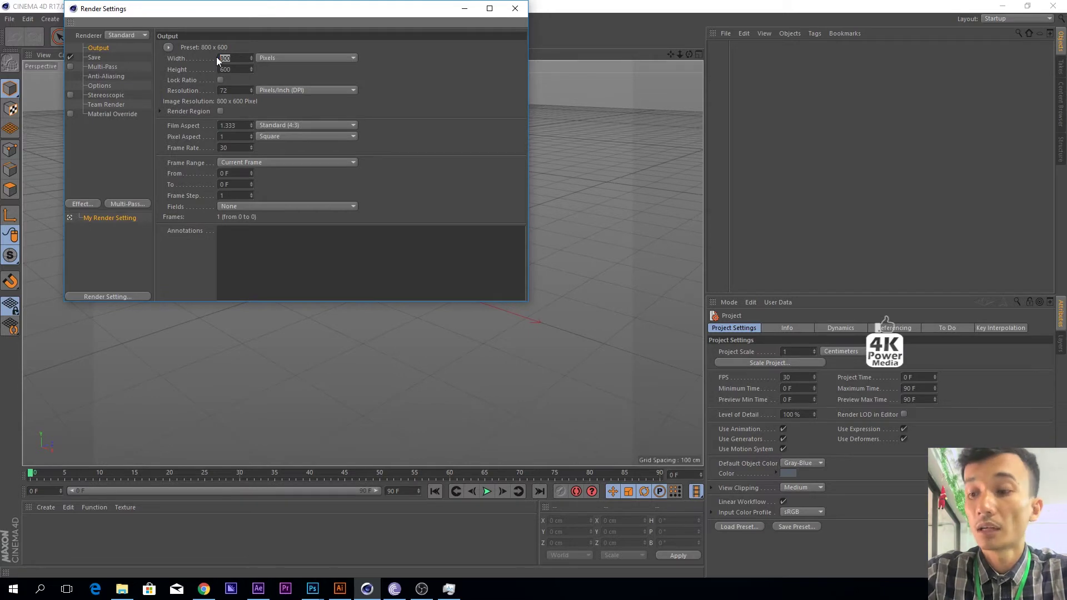
type("1280")
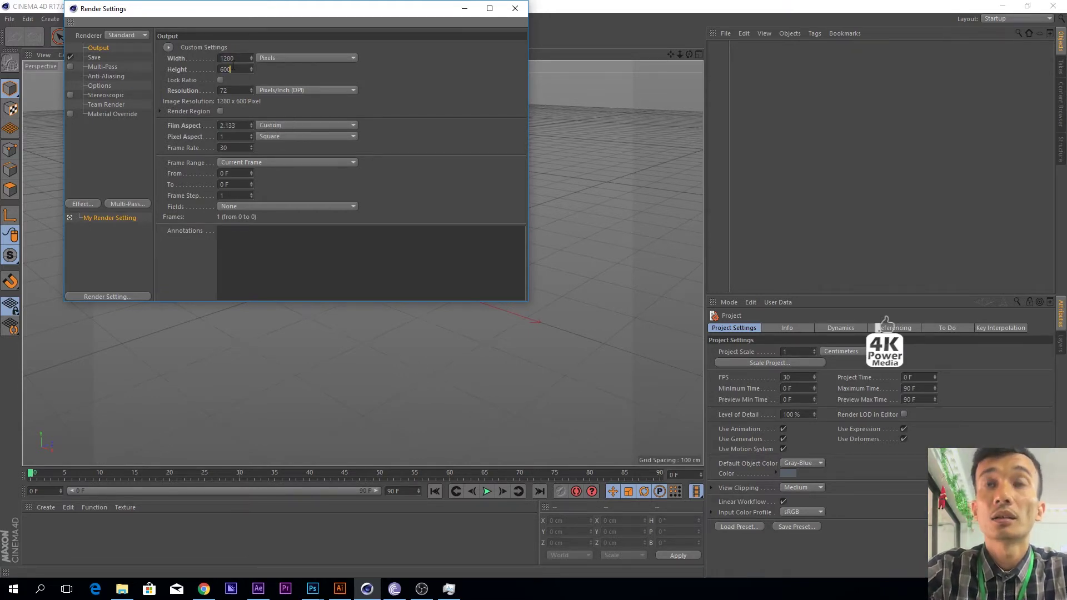
double_click(228, 69)
type("720")
key("Return")
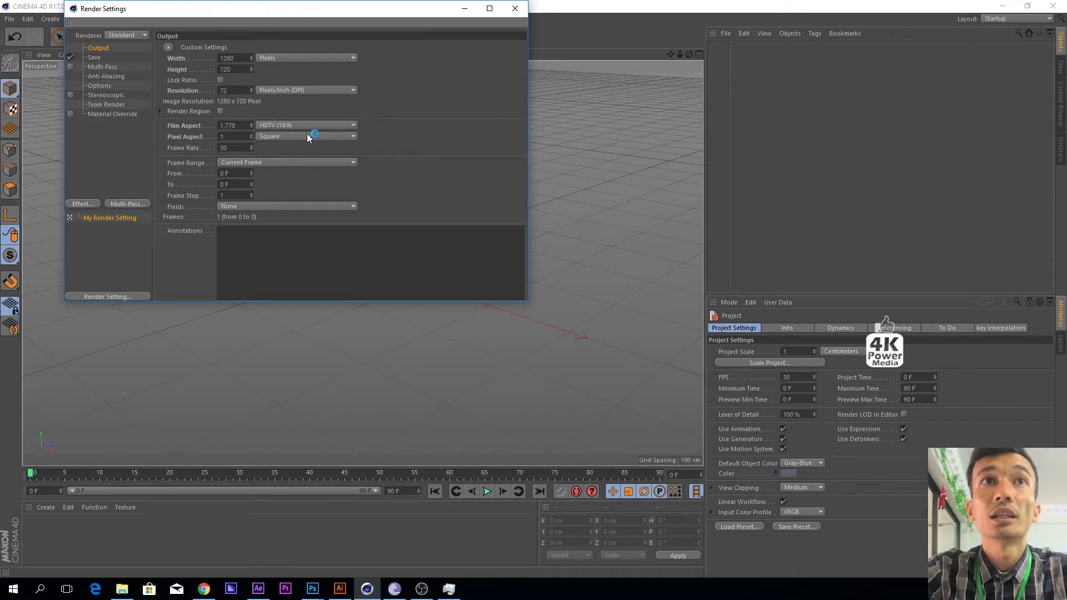
left_click(515, 8)
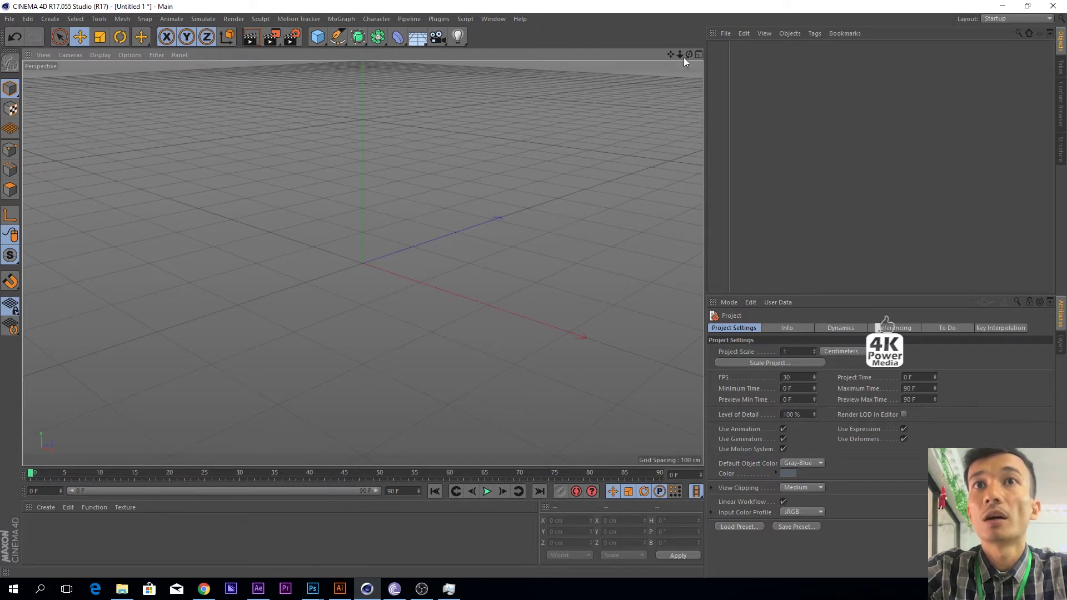
Orbit and zoom the viewport, then add a MoGraph MoText object.
left_click_drag(689, 55, 362, 263)
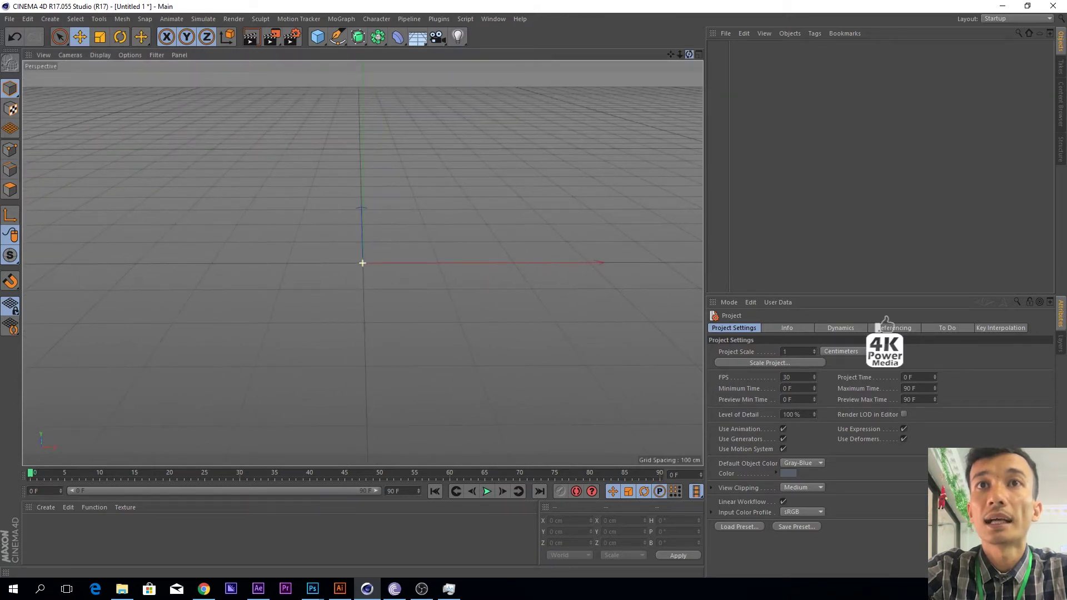
left_click_drag(362, 263, 363, 263)
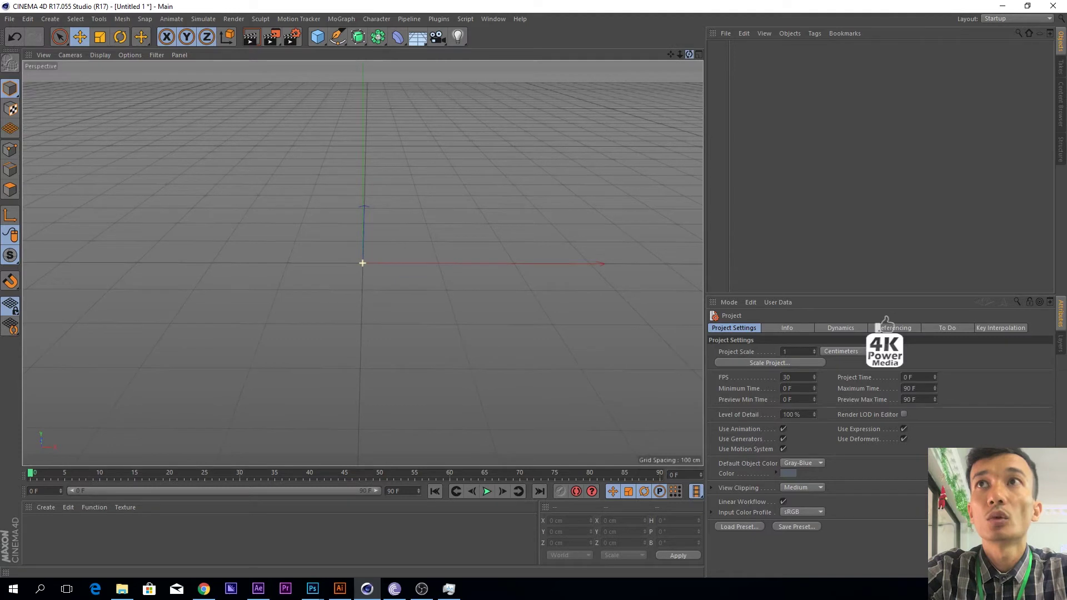
left_click_drag(680, 54, 363, 263)
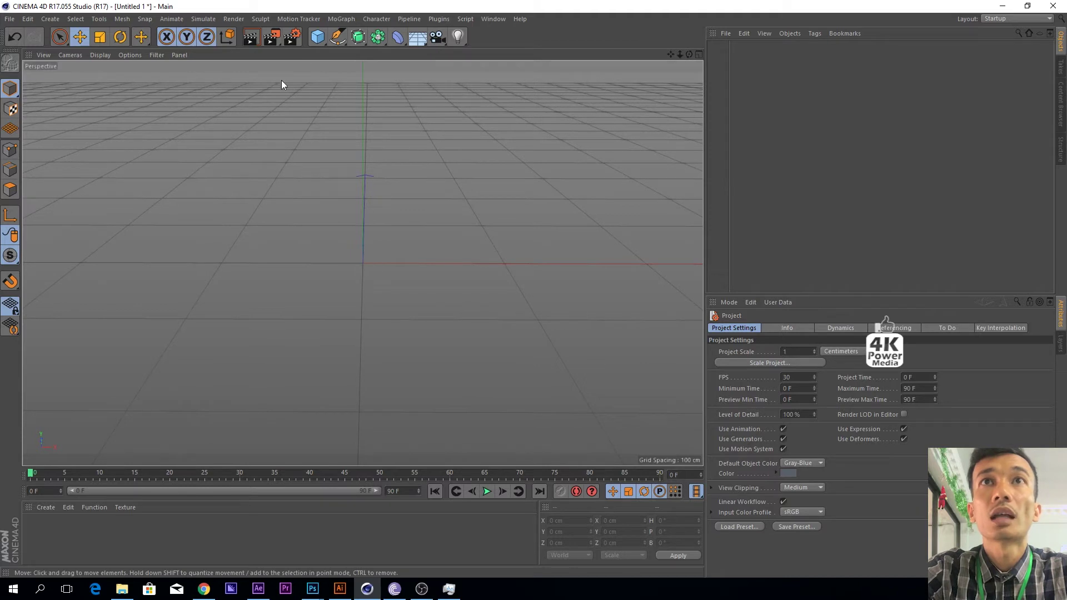
left_click(345, 19)
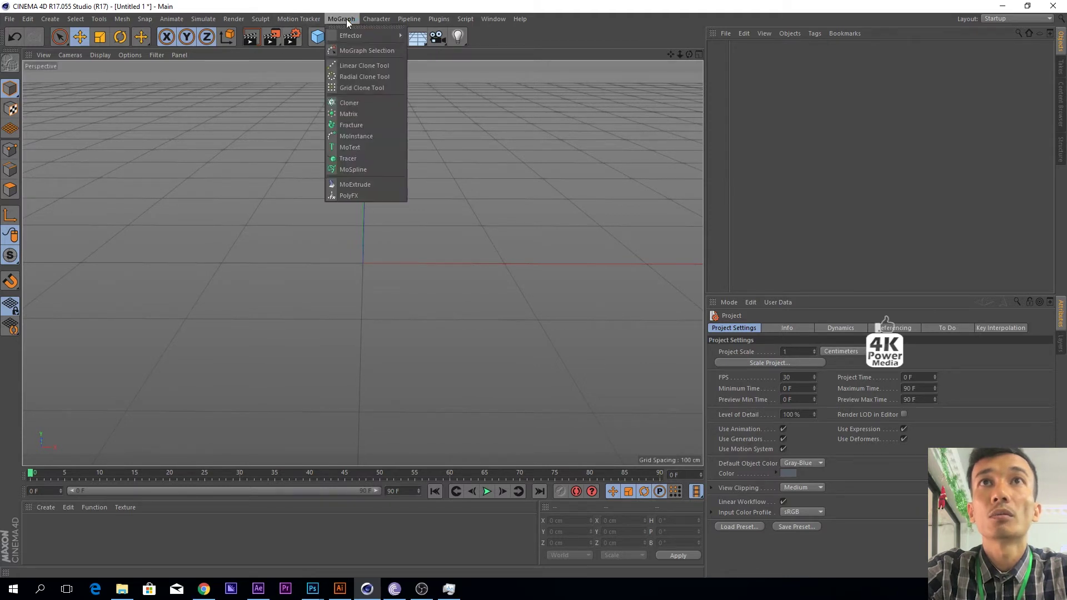
left_click(359, 149)
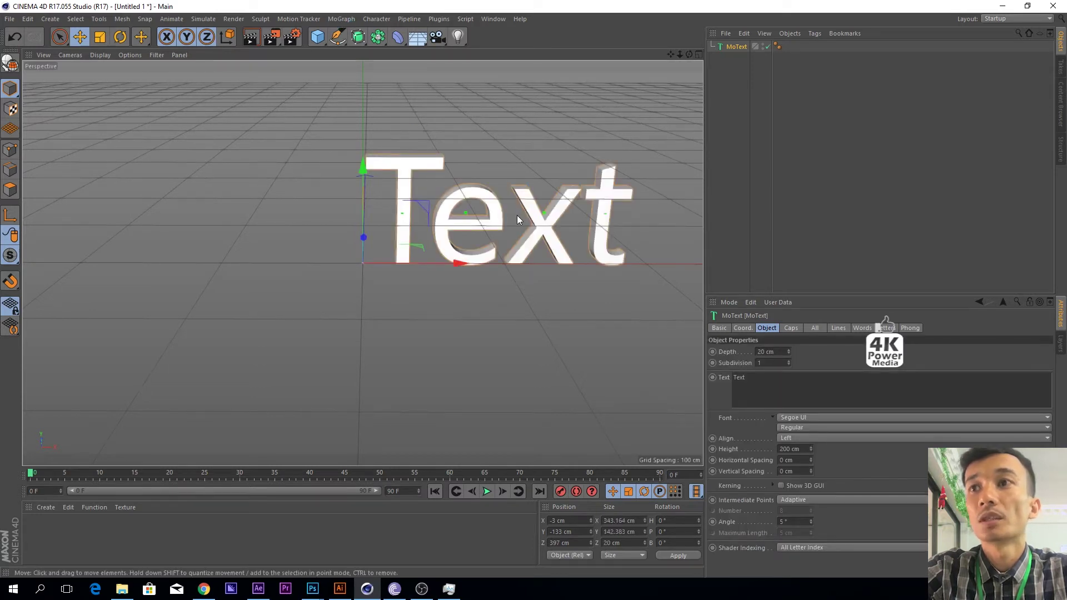
Set the MoText Align option to Middle.
left_click(814, 429)
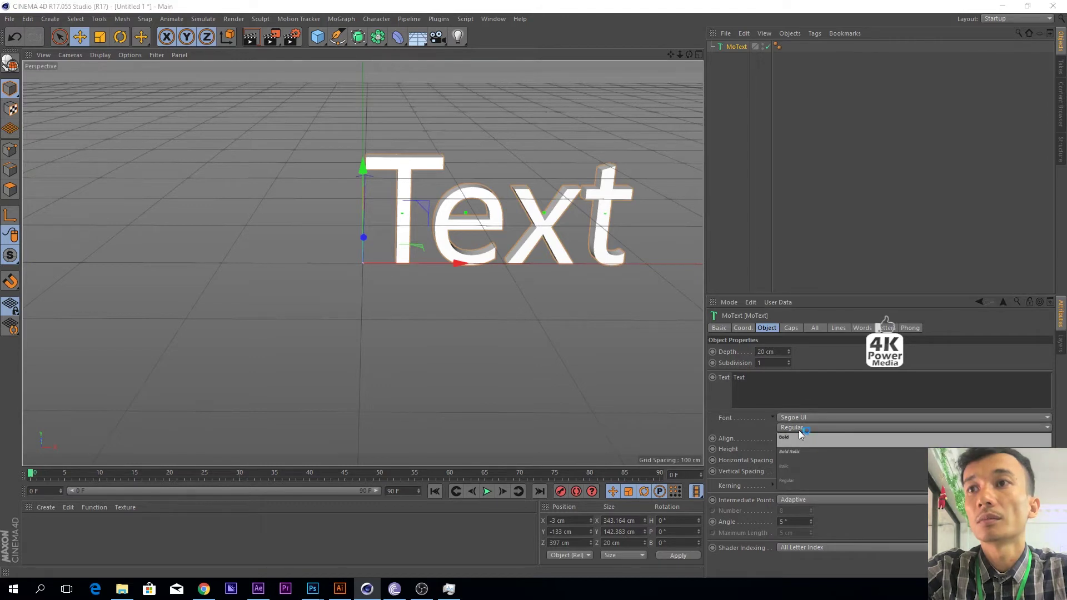
left_click(808, 442)
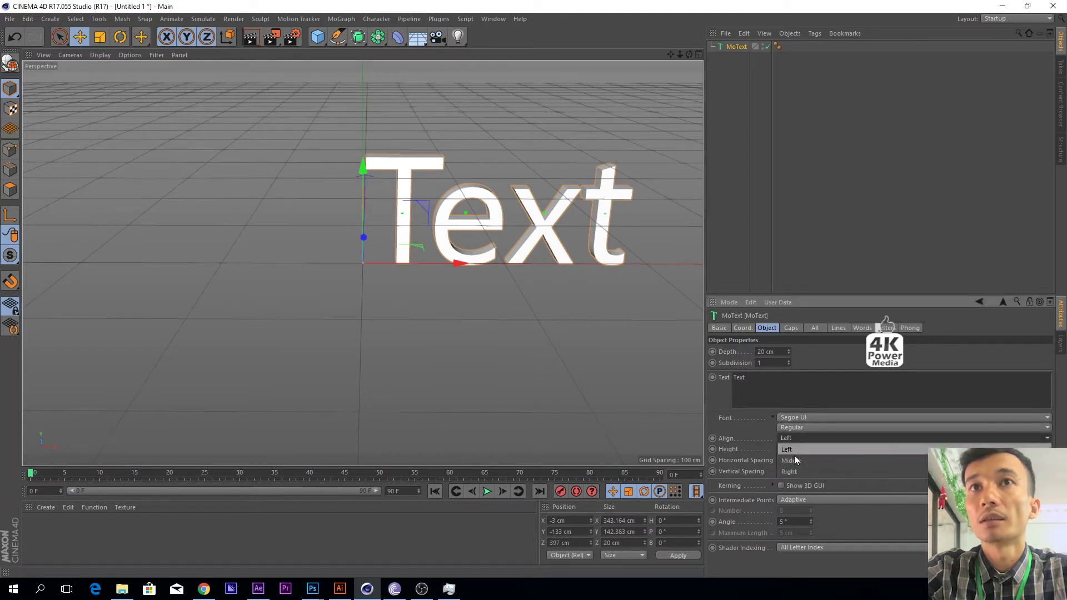
left_click(799, 452)
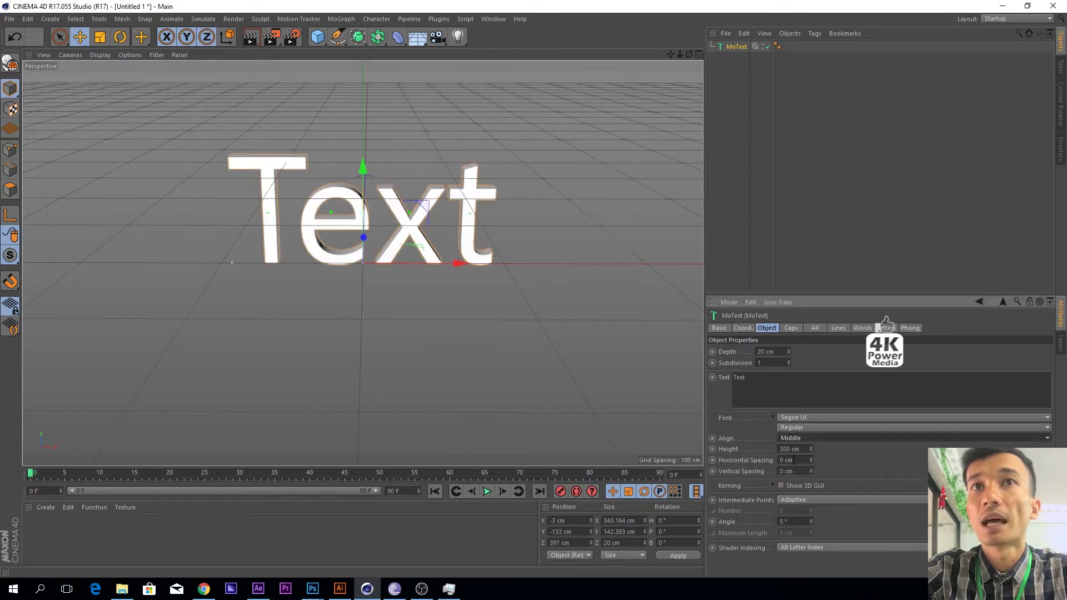
Try Lithos Pro Regular as the MoText font.
left_click(819, 419)
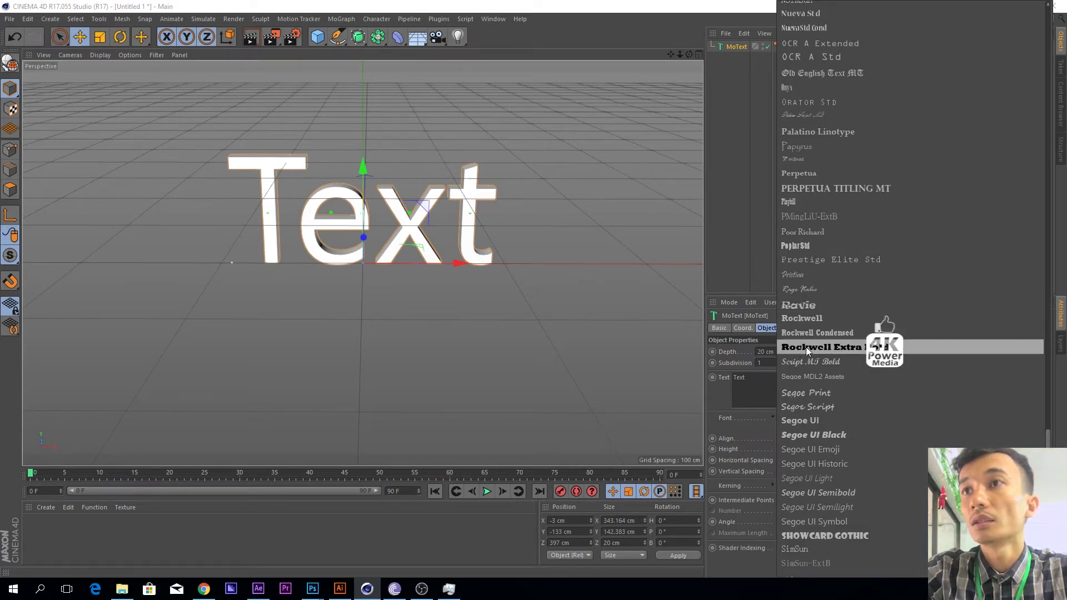
key("t")
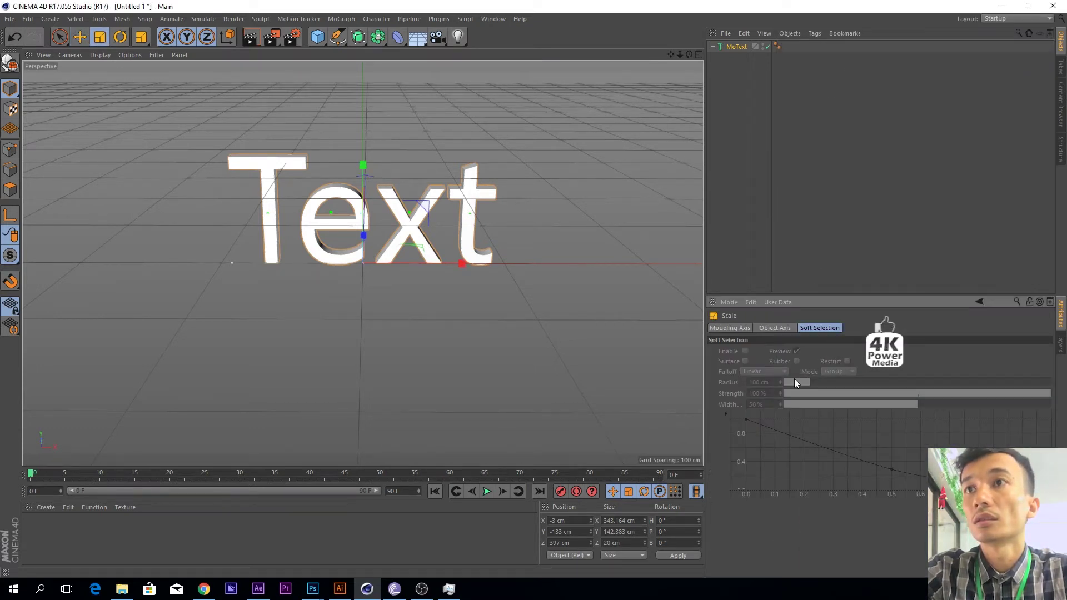
left_click(730, 48)
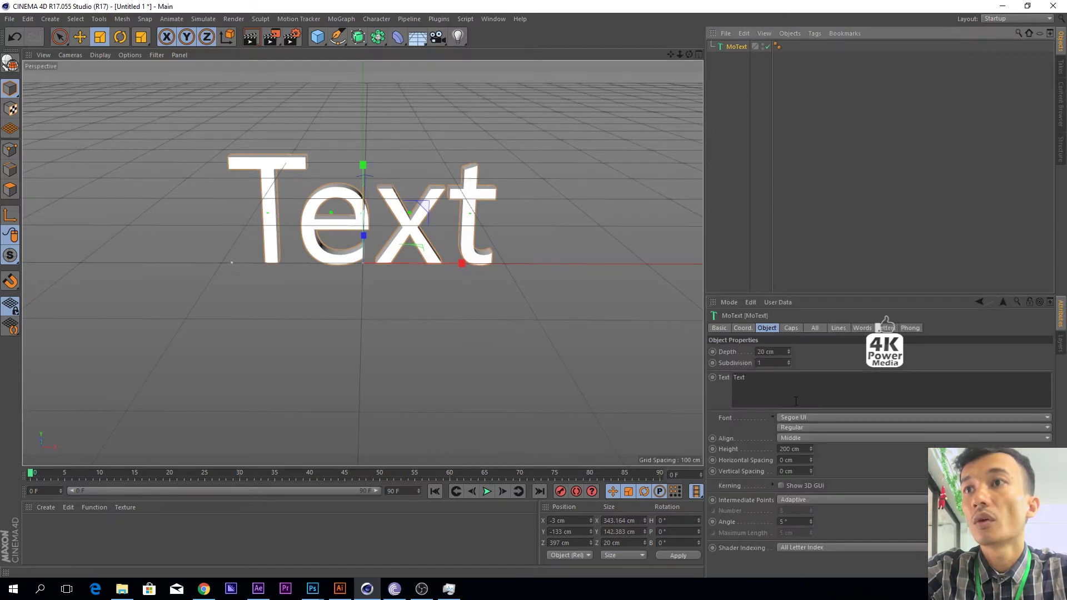
left_click(808, 419)
scroll(874, 279, "up", 5)
scroll(873, 279, "up", 5)
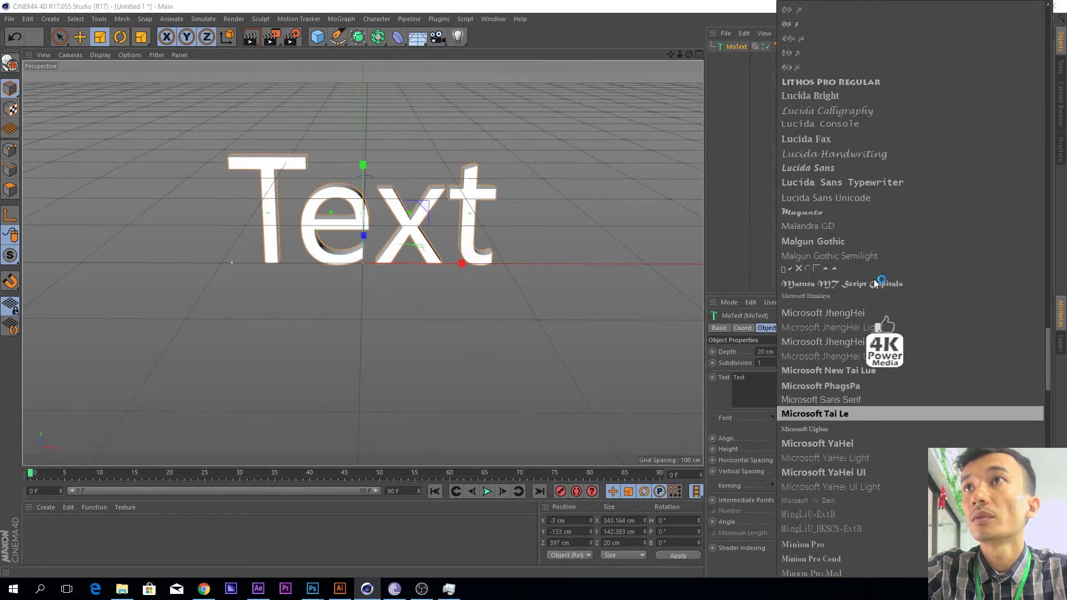
left_click(862, 148)
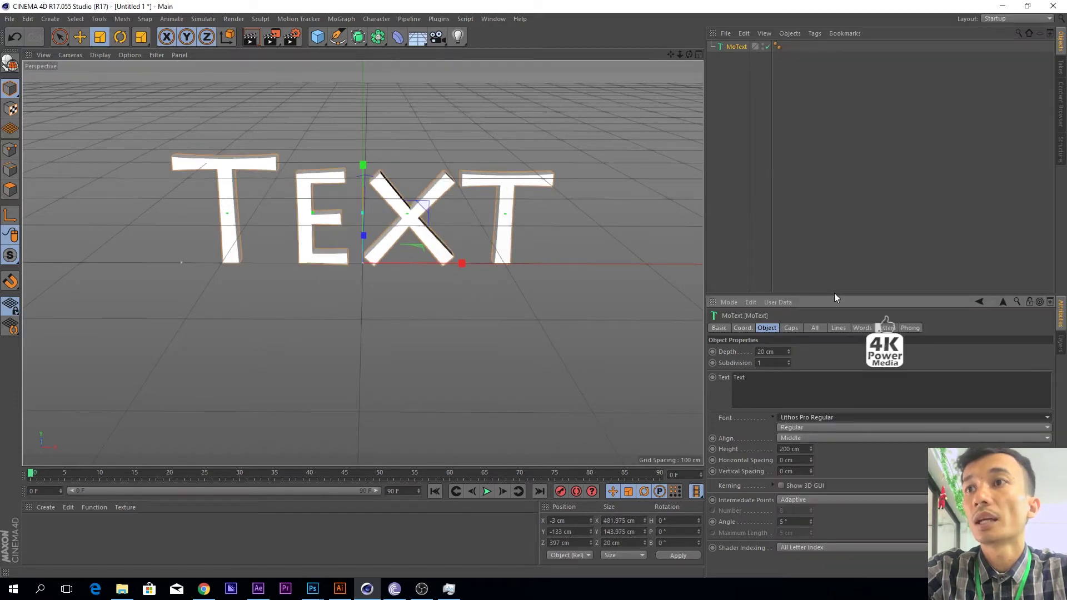
Try Gill Sans Ultra Bold, then settle on Arial Black as the font.
left_click(821, 418)
scroll(825, 361, "up", 5)
scroll(825, 362, "up", 5)
scroll(824, 362, "up", 5)
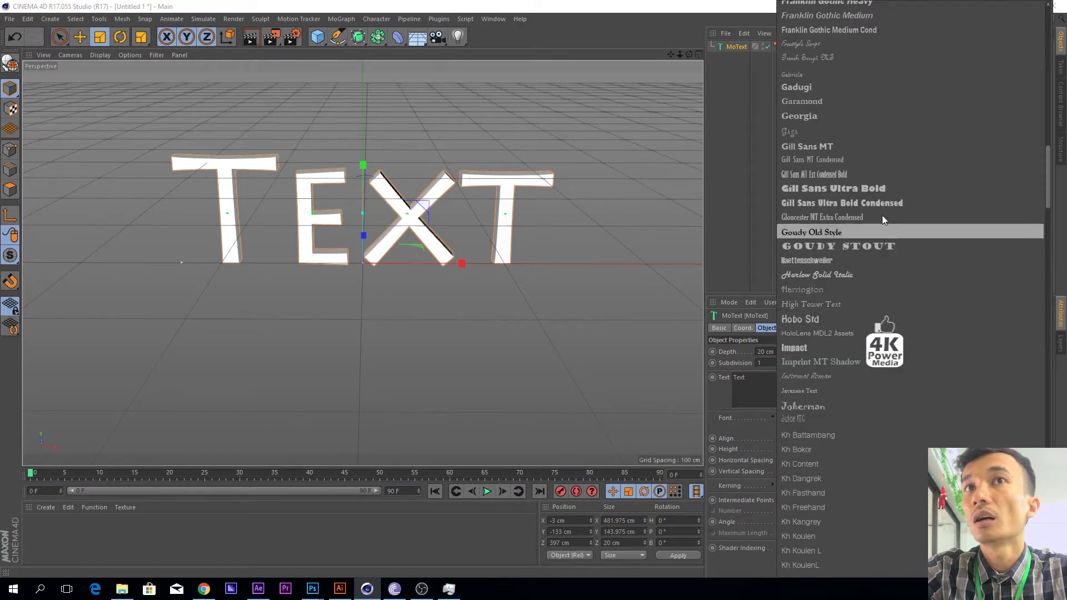
left_click(874, 189)
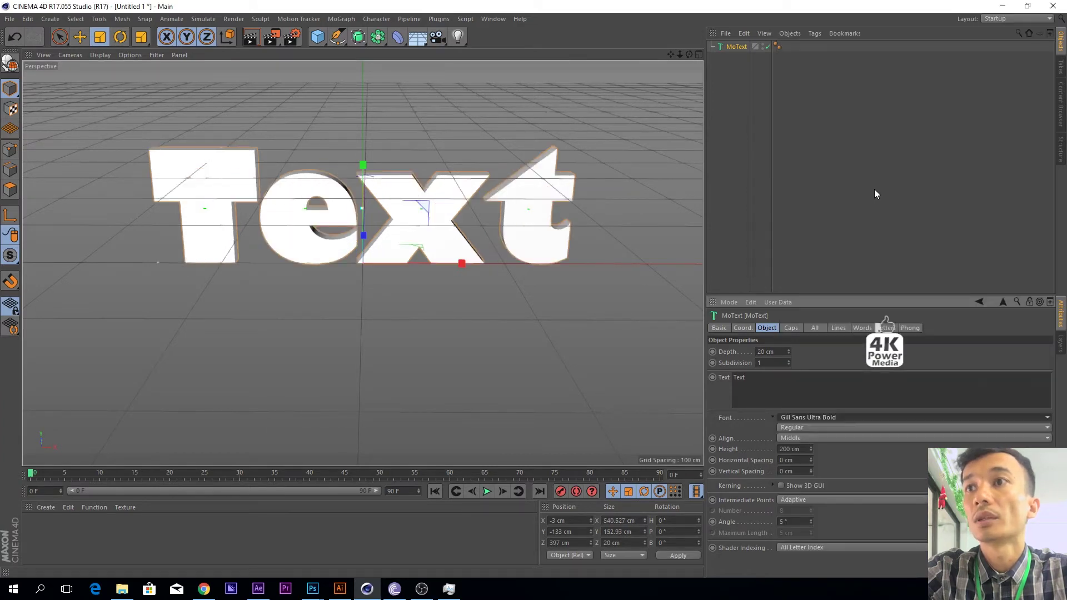
left_click(818, 418)
scroll(818, 418, "up", 10)
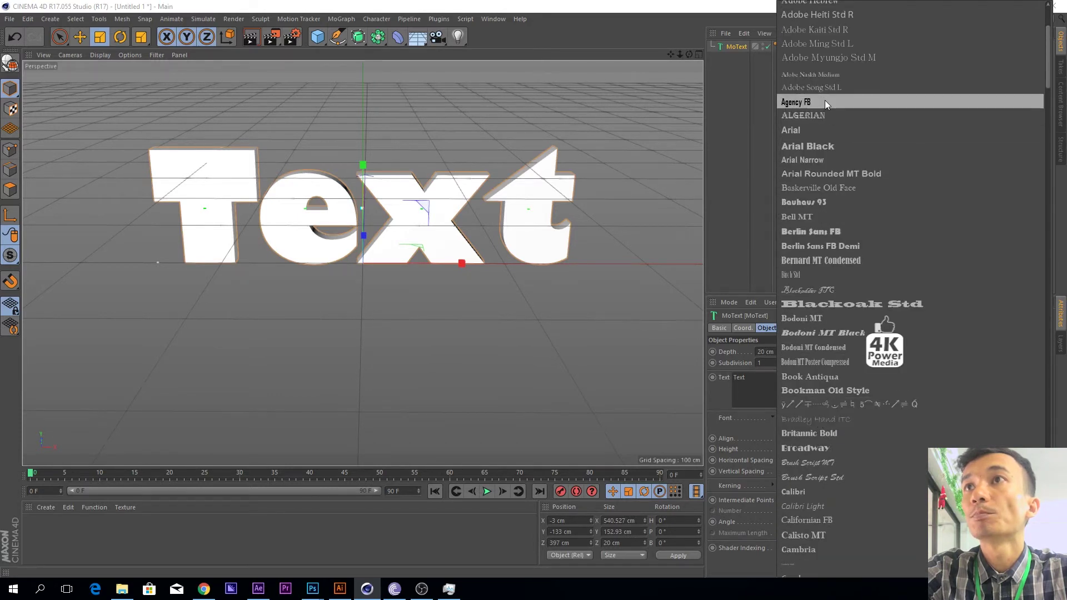
left_click(827, 146)
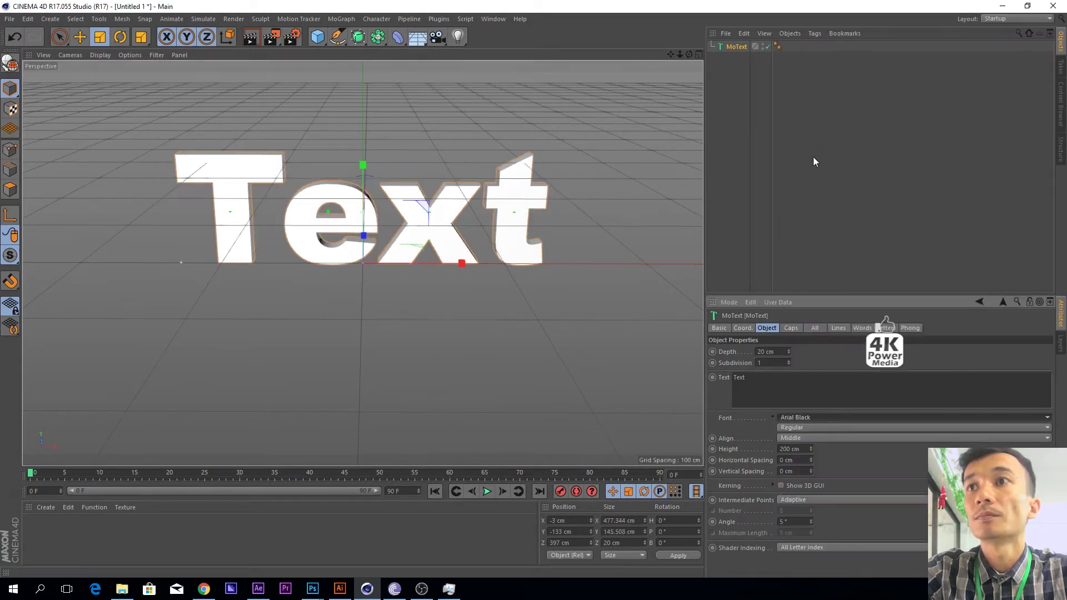
double_click(760, 376)
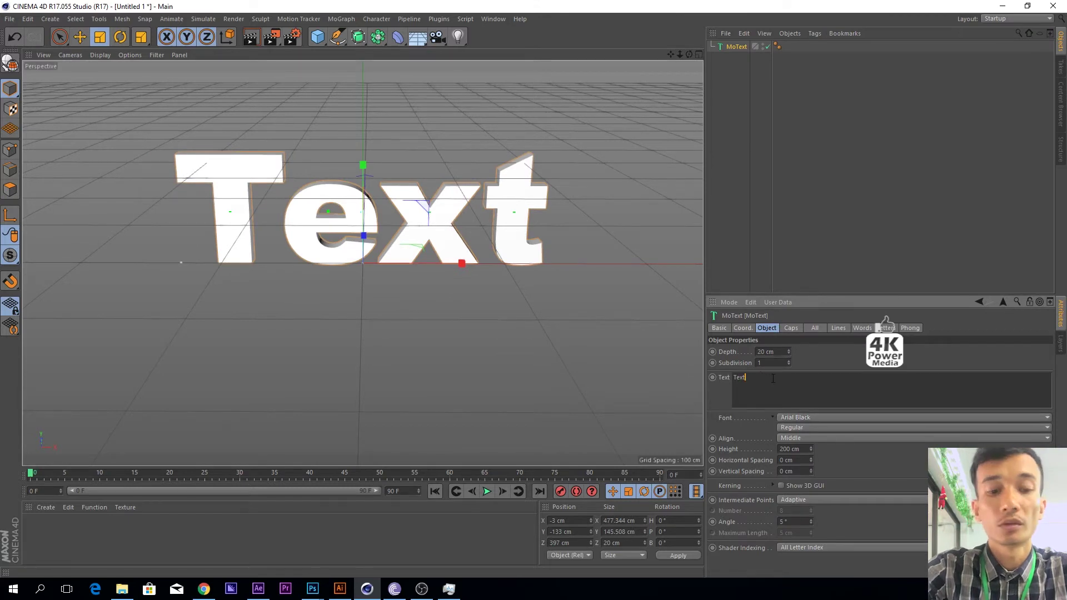
type("Tel: 0123 456 ")
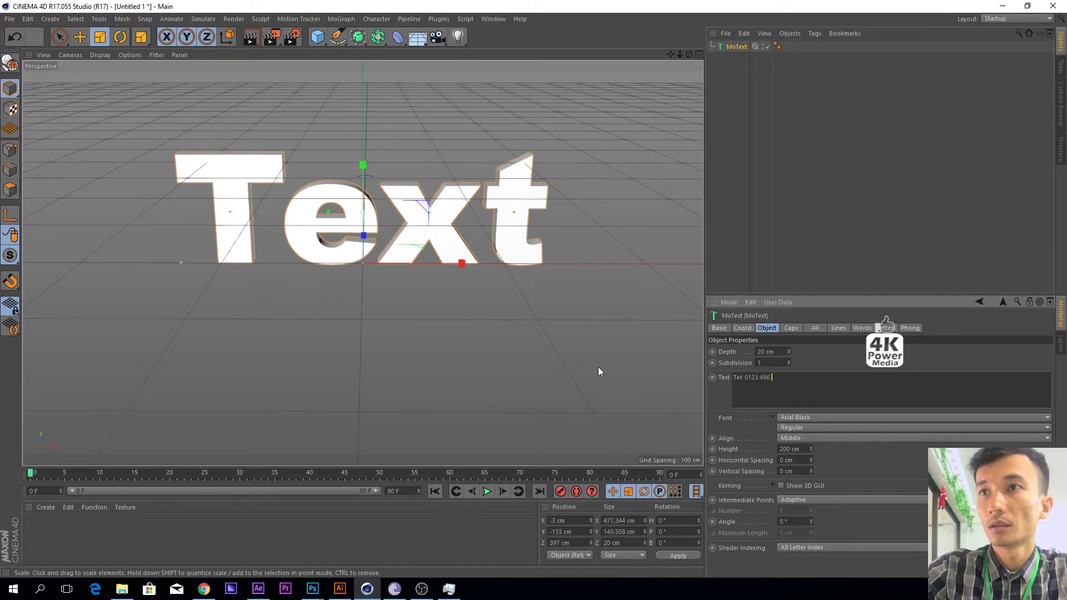
type("789")
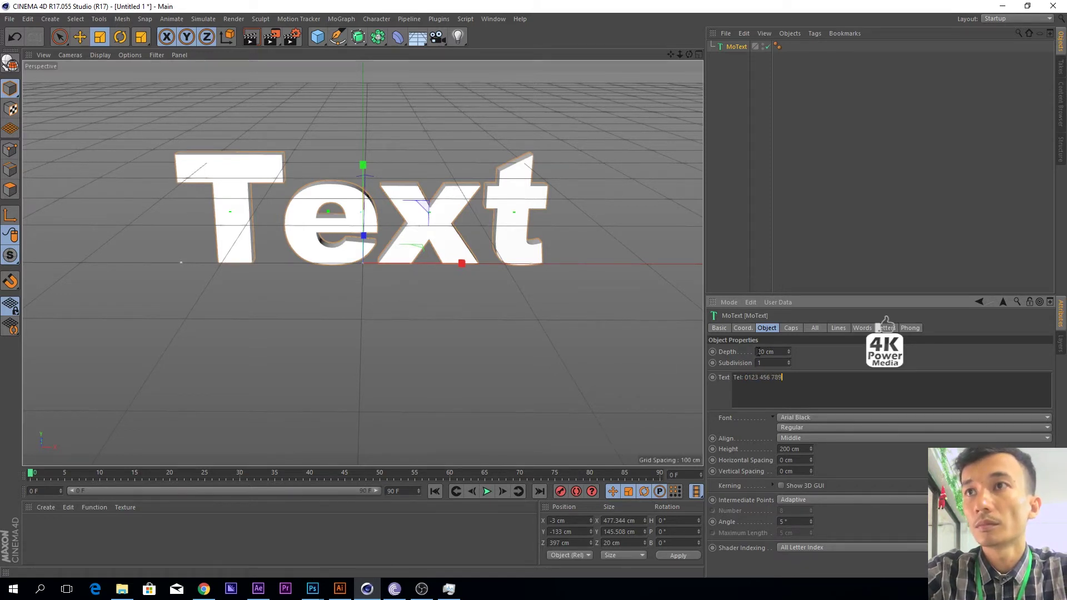
left_click(759, 352)
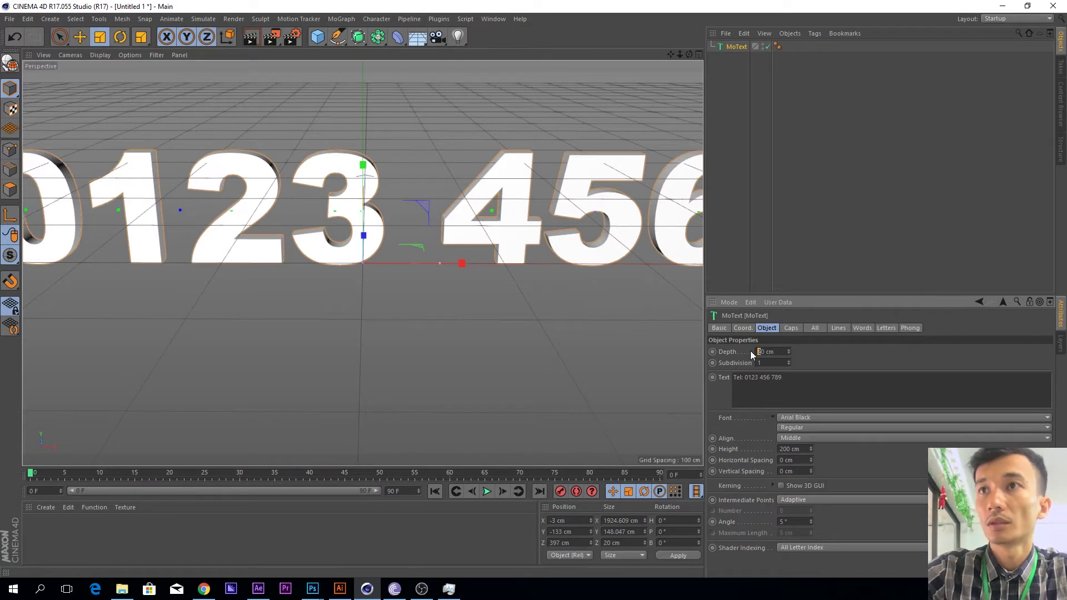
type("50")
left_click(778, 362)
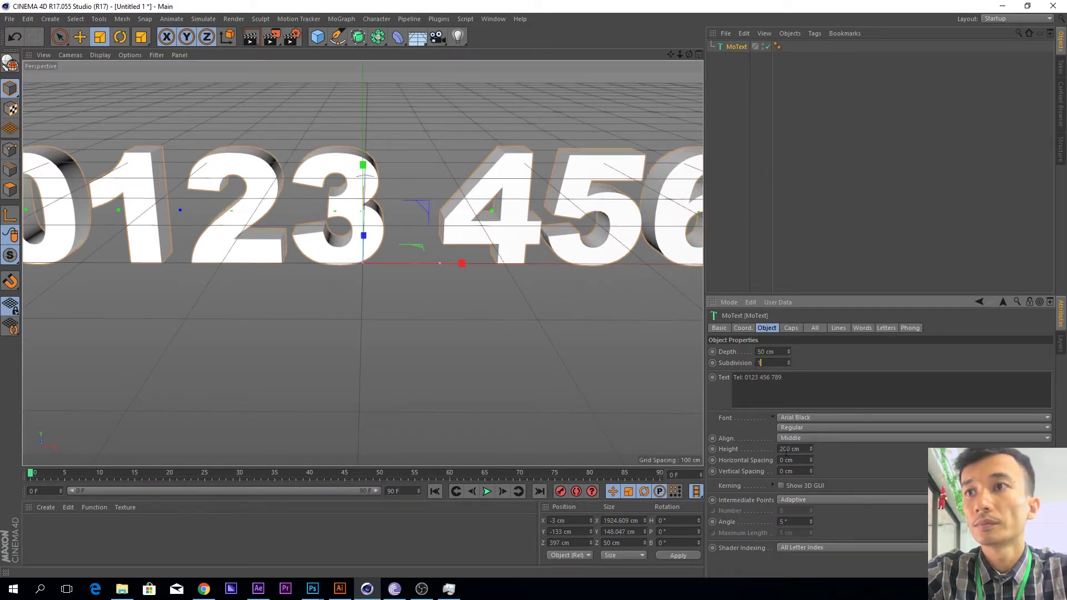
key("Return")
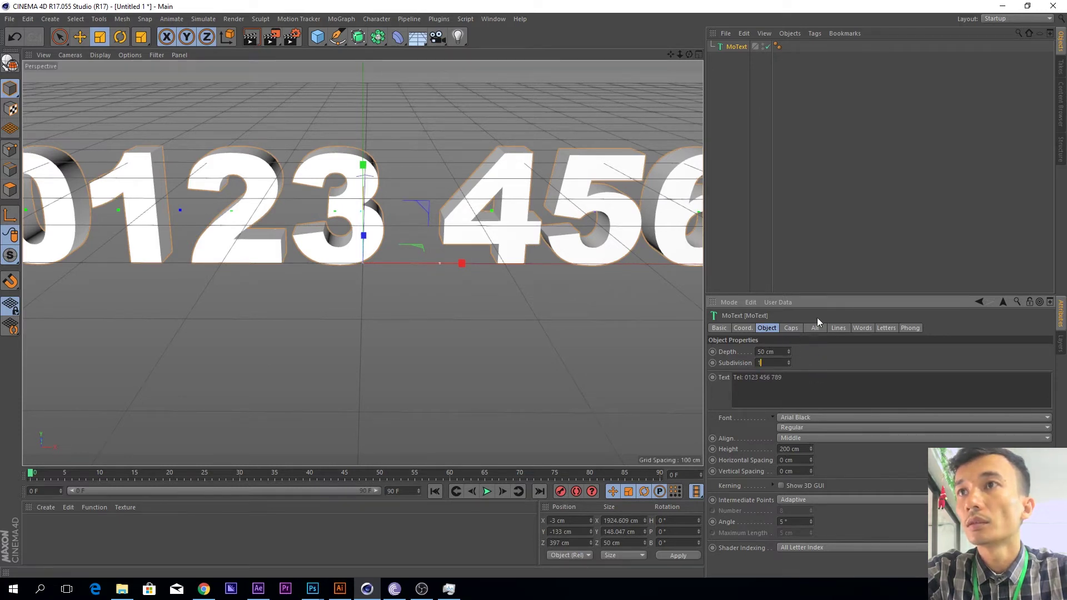
left_click_drag(678, 54, 623, 55)
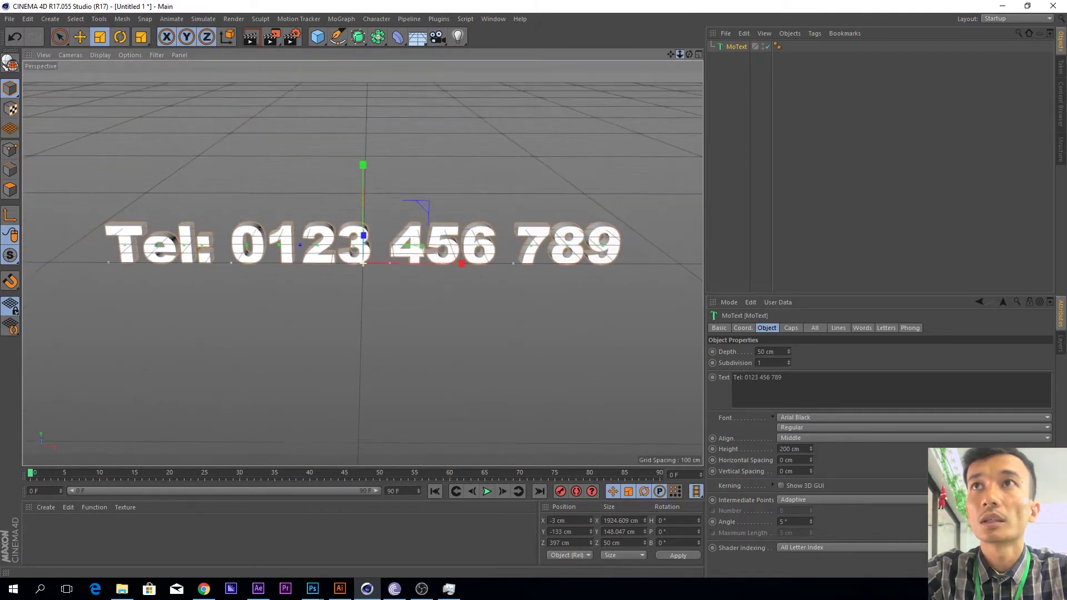
left_click_drag(670, 54, 669, 5)
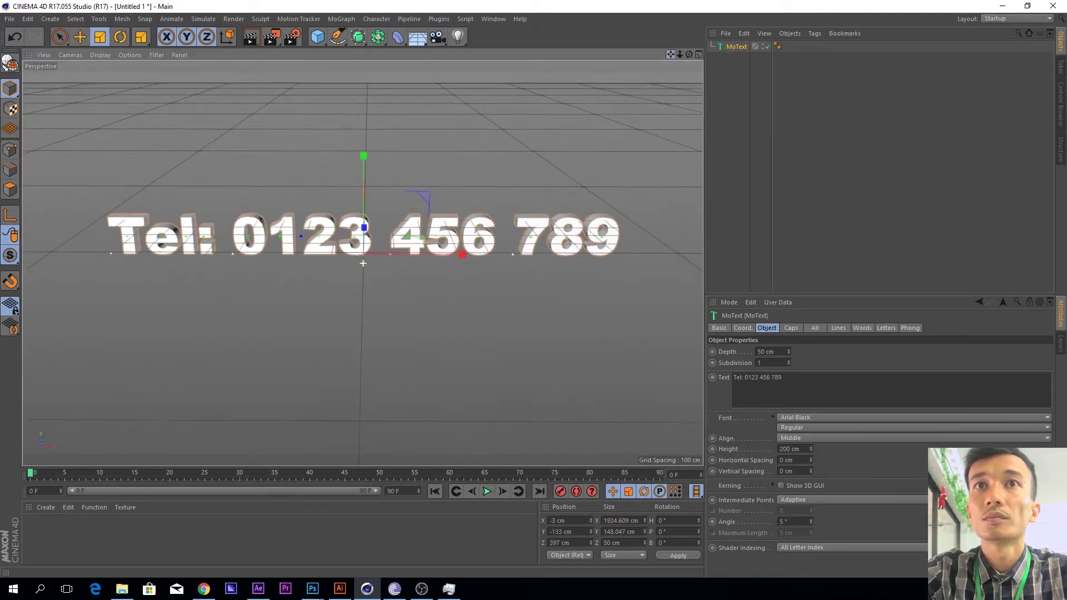
left_click_drag(678, 54, 700, 54)
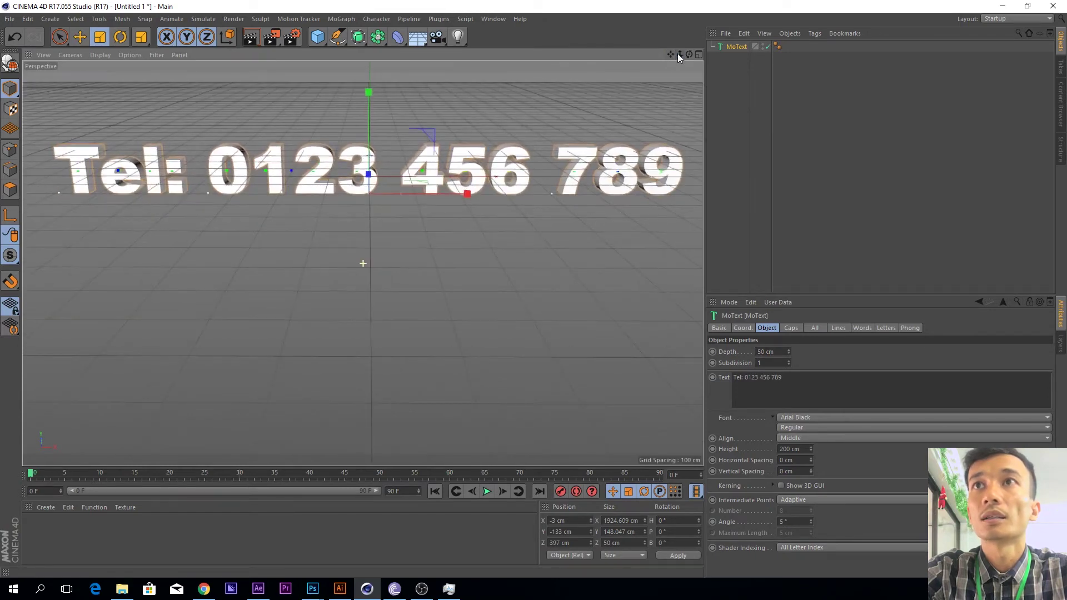
left_click_drag(670, 54, 671, 81)
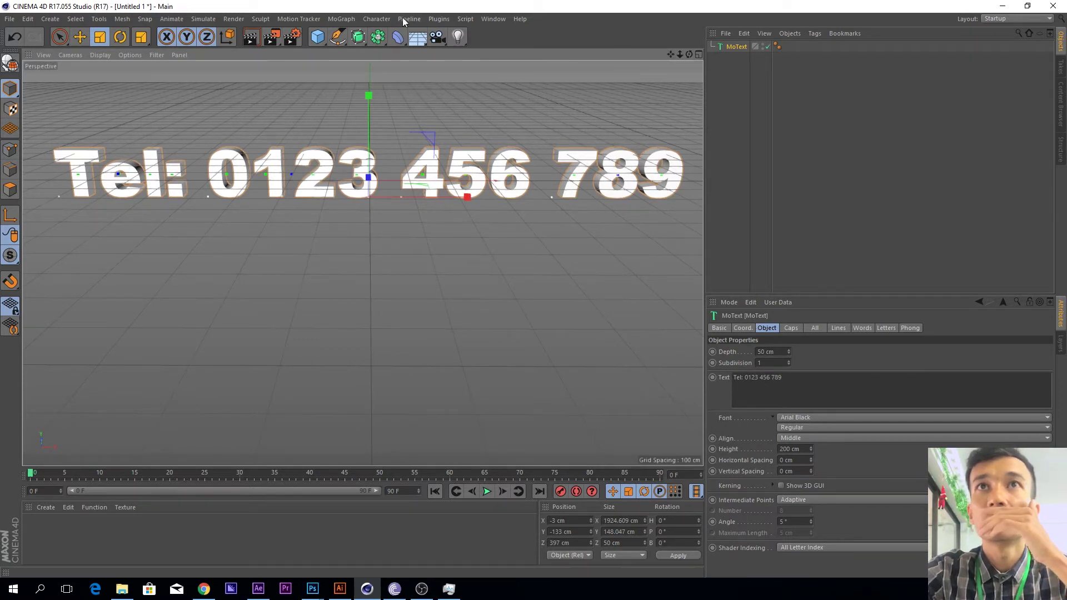
left_click(346, 20)
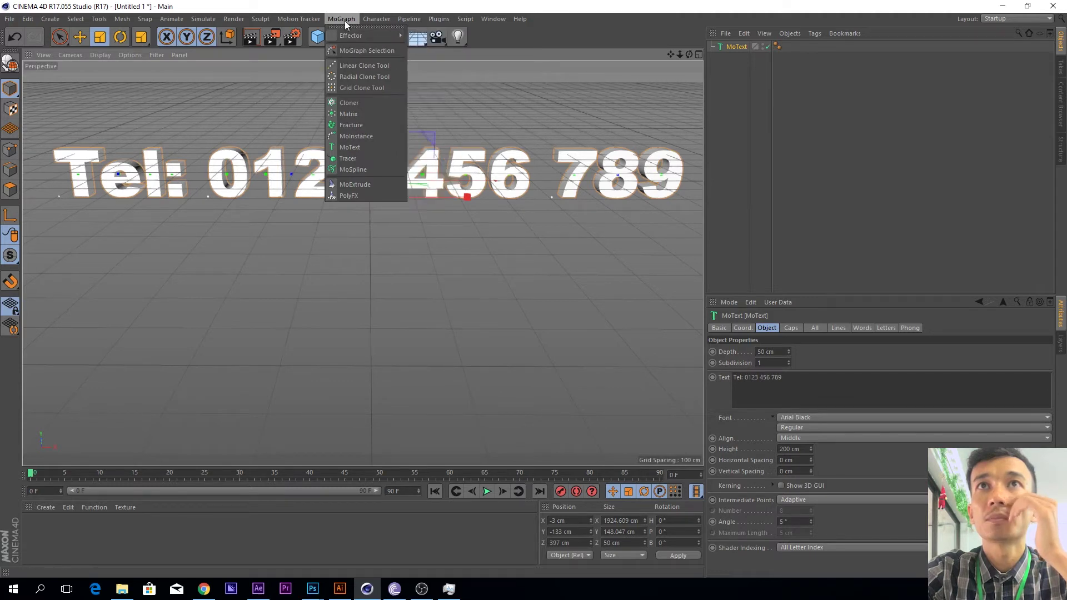
mouse_move(354, 35)
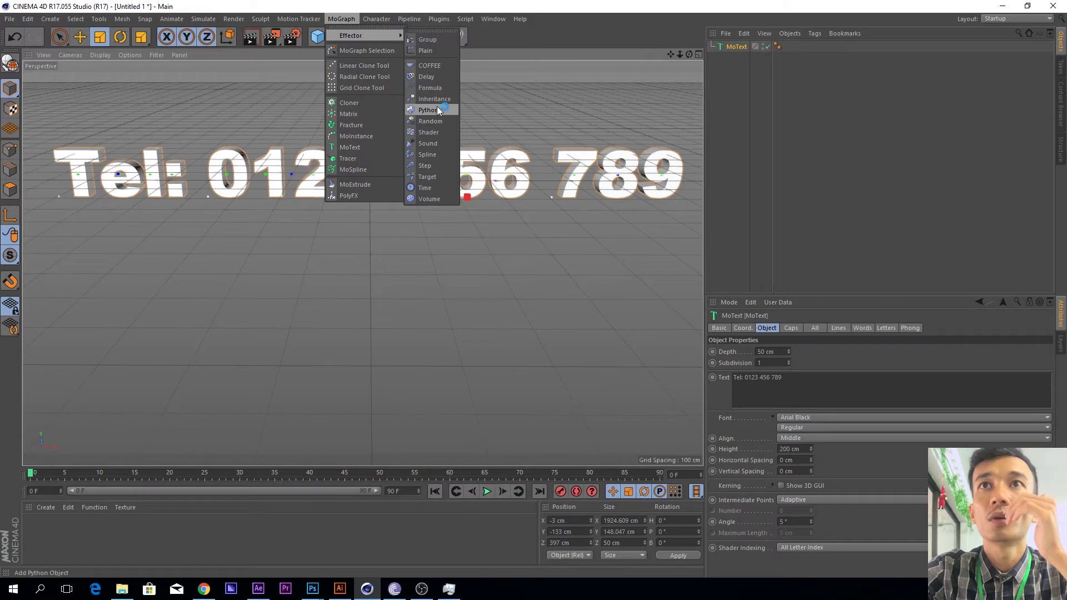
Add a Random effector to the MoText and shrink its position range to about 0.005 cm.
left_click(438, 122)
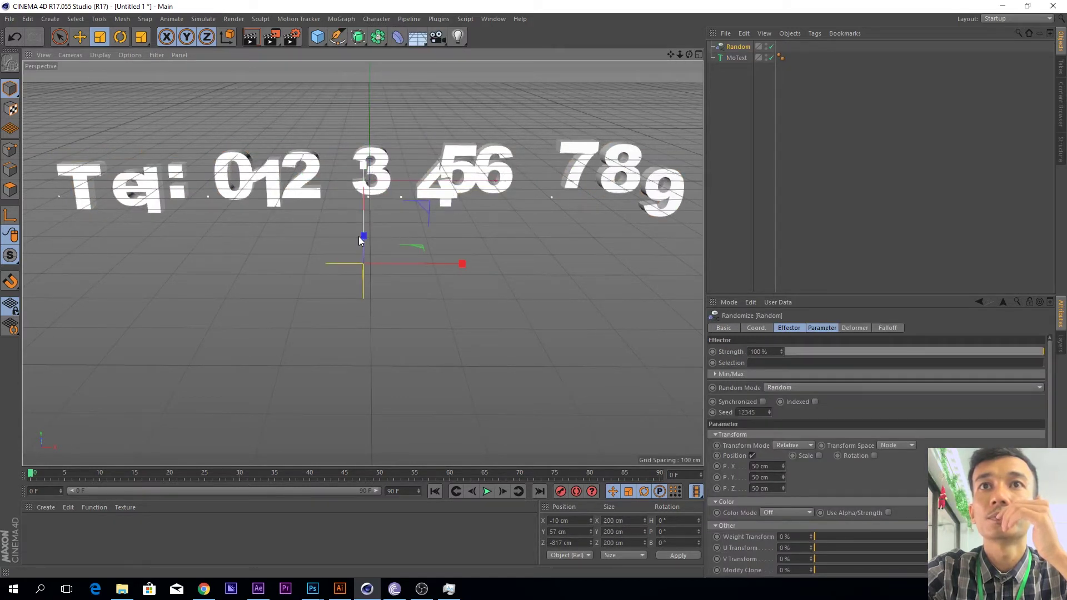
left_click_drag(364, 240, 364, 261)
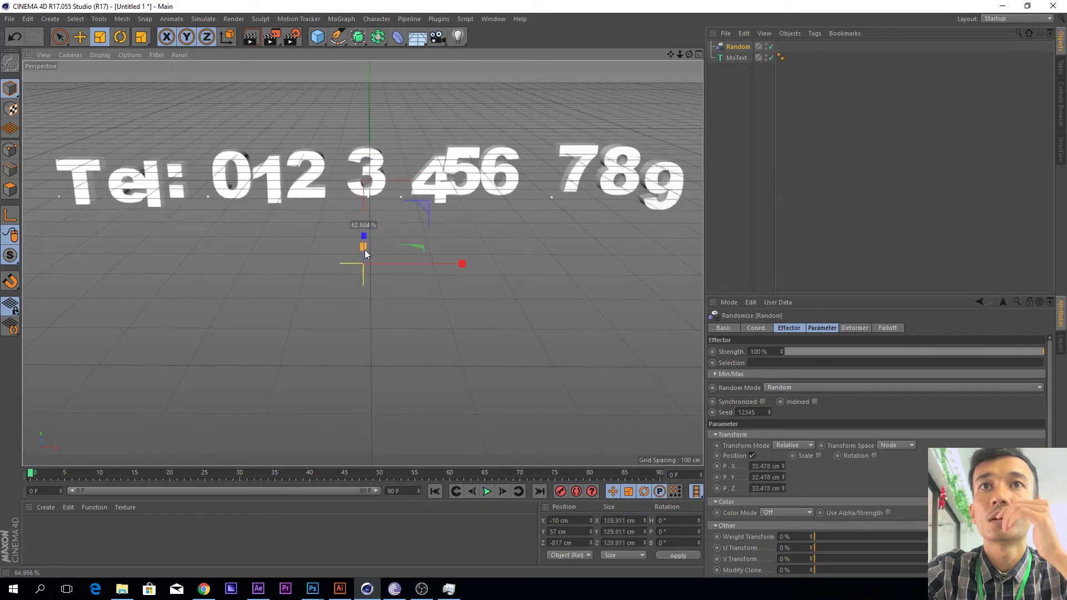
left_click_drag(365, 261, 366, 267)
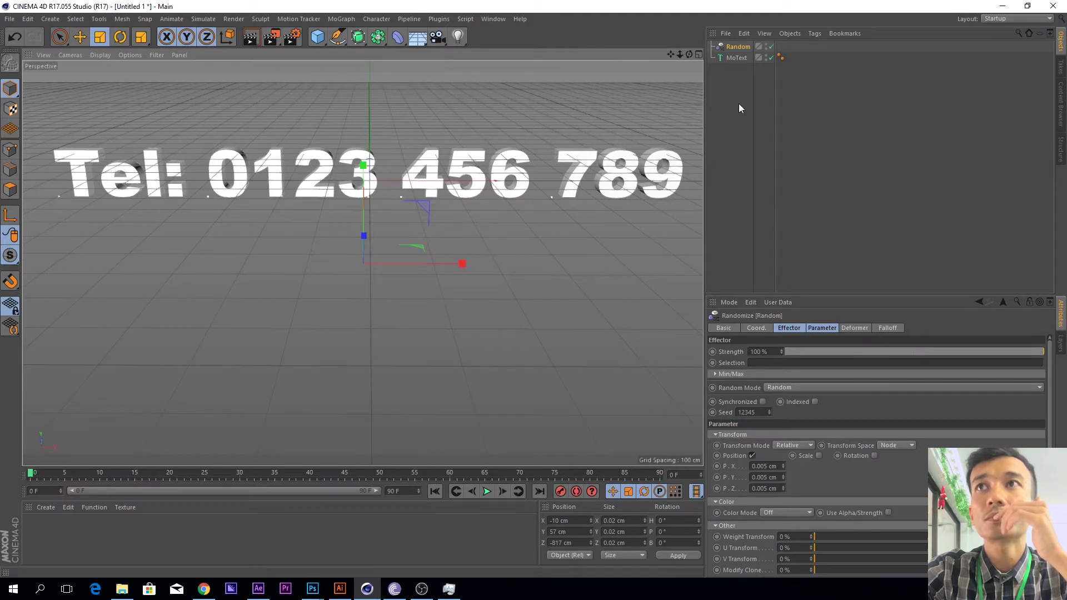
Add a Plain effector to the MoText, raised to Y 173 cm and centred near X 0.
left_click(739, 57)
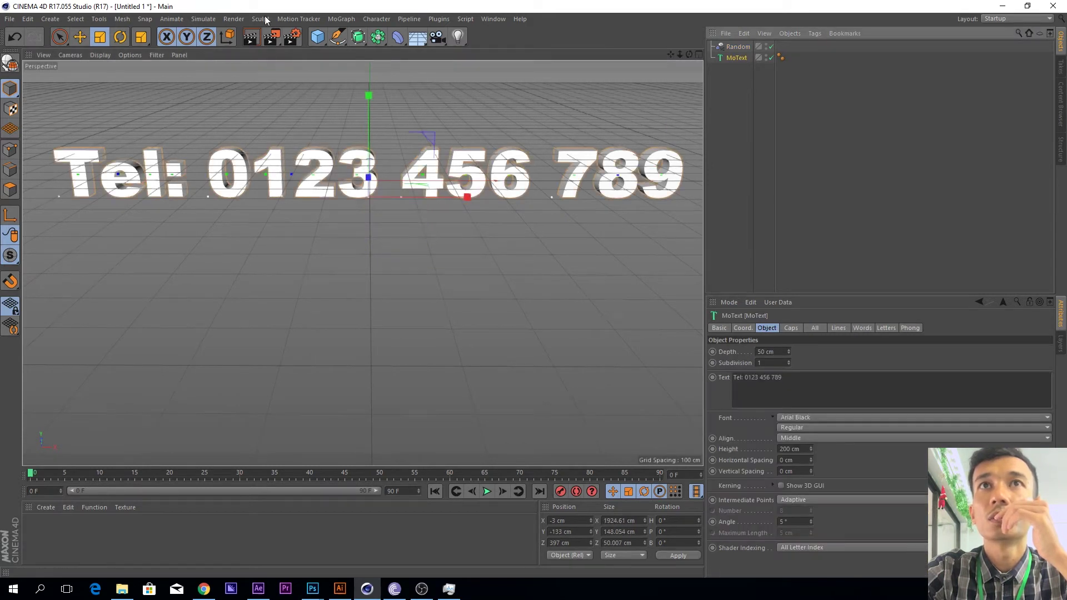
left_click(329, 20)
mouse_move(351, 35)
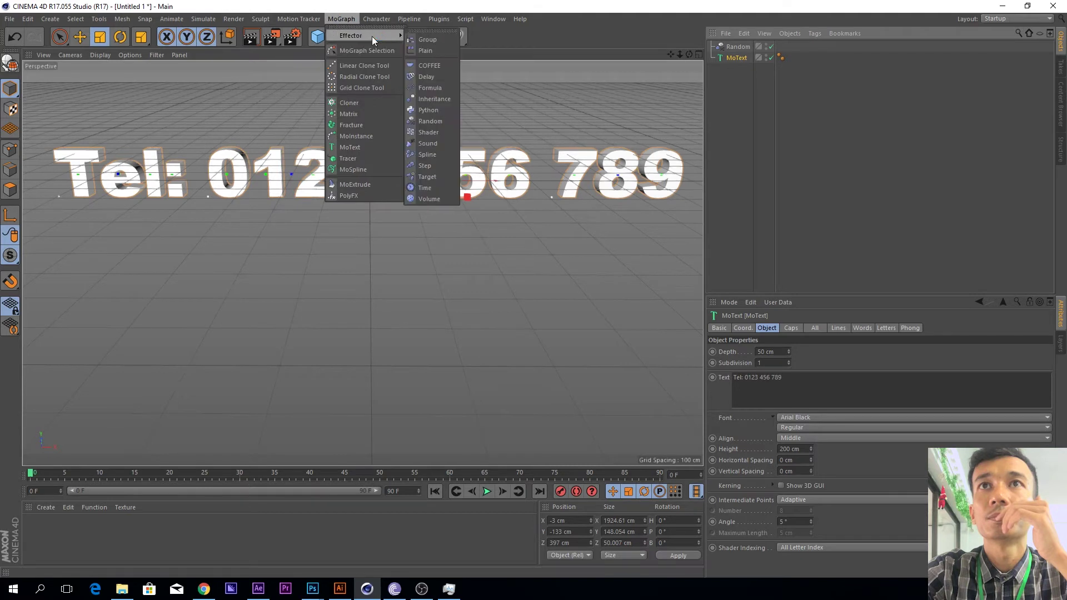
left_click(441, 54)
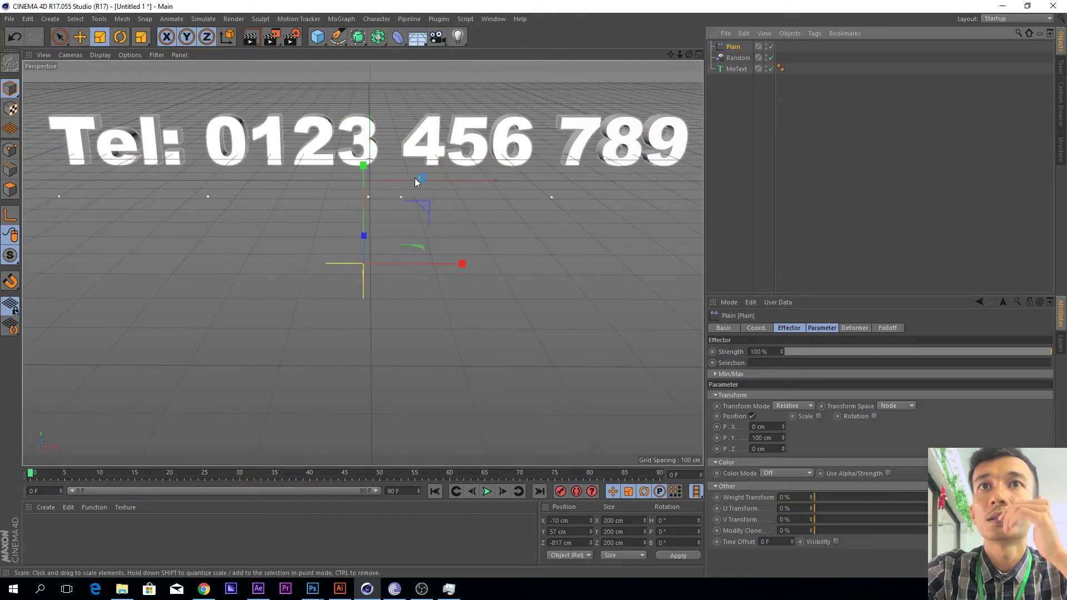
mouse_move(365, 166)
left_mouse_down()
mouse_move(370, 148)
mouse_move(368, 241)
left_mouse_up()
left_click(76, 38)
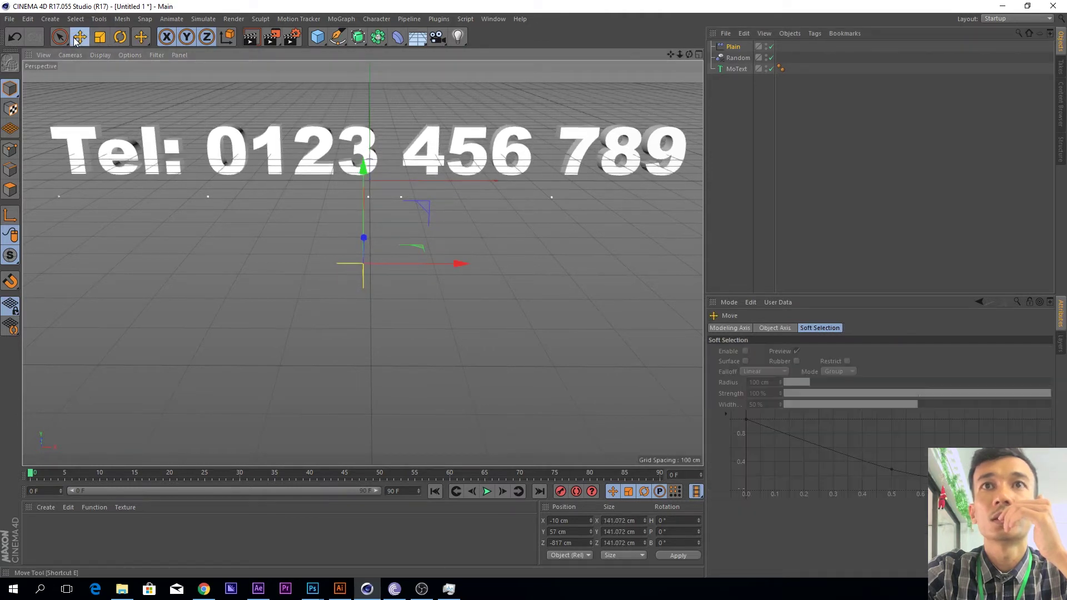
left_click_drag(364, 173, 366, 82)
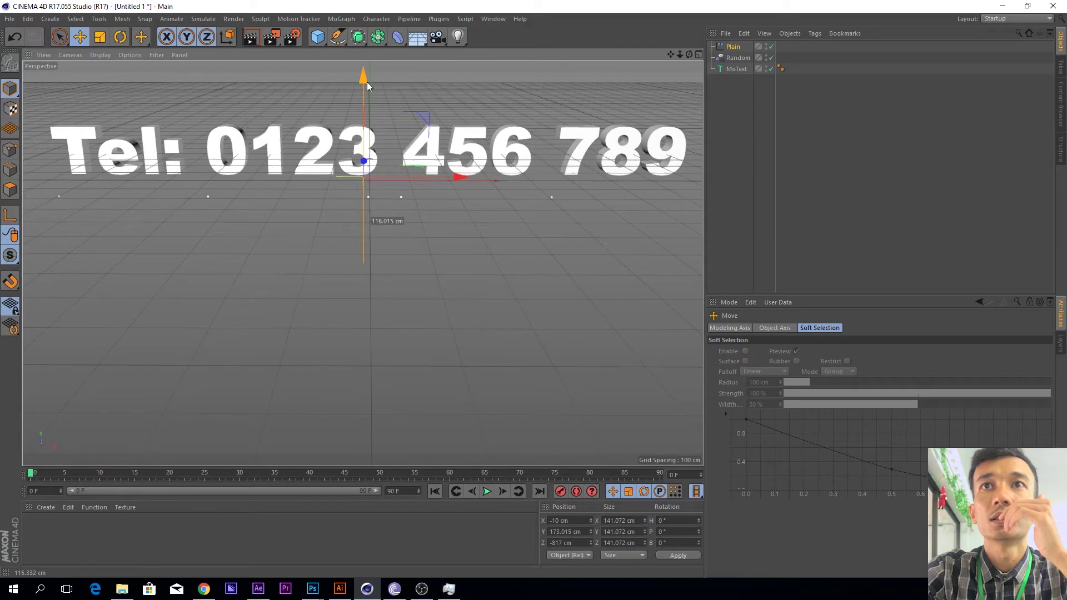
mouse_move(462, 178)
left_mouse_down()
mouse_move(221, 184)
mouse_move(434, 199)
left_mouse_up()
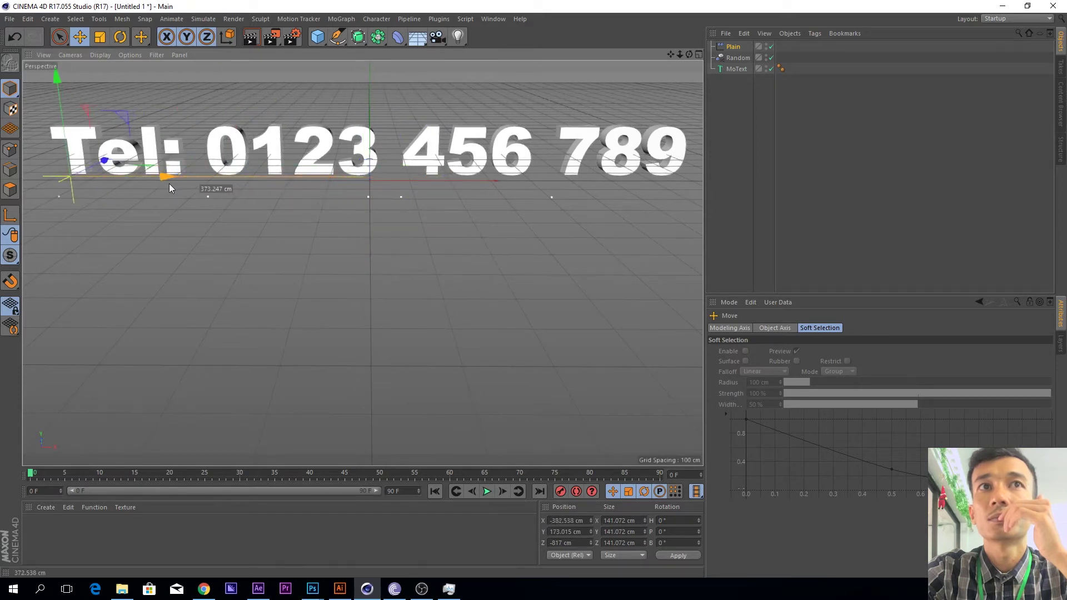
left_click_drag(433, 199, 468, 192)
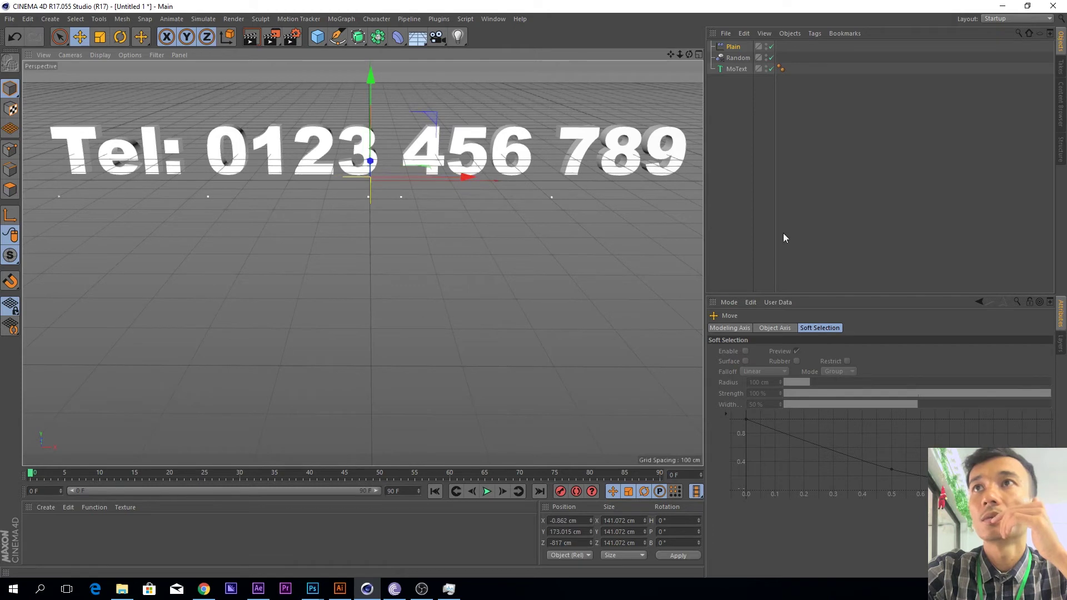
left_click(733, 47)
Give the Plain effector an inverted Linear falloff oriented along +X.
left_click(888, 328)
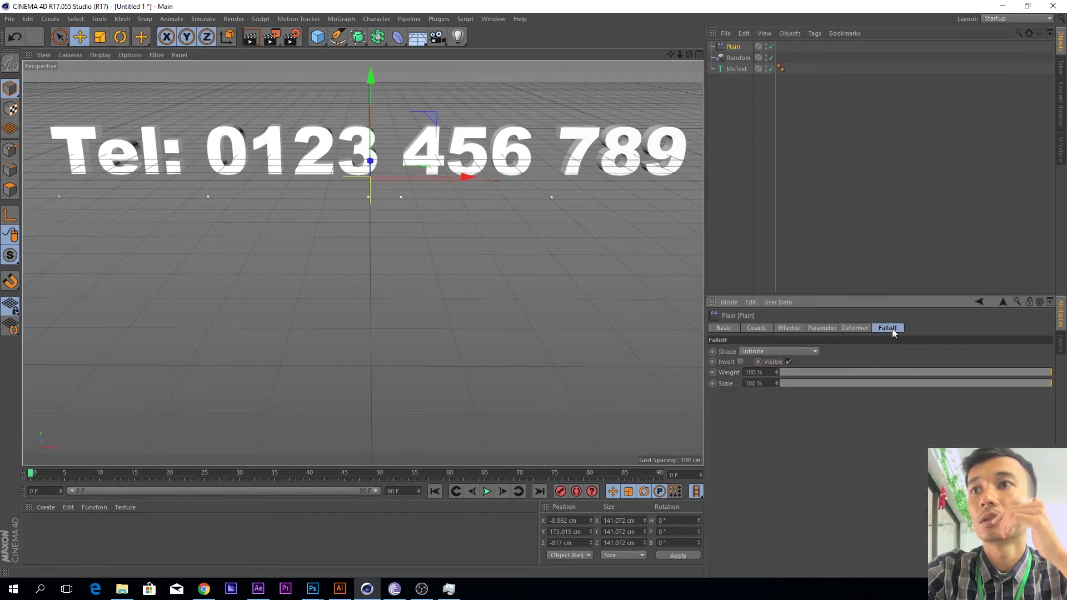
left_click(781, 352)
left_click(756, 413)
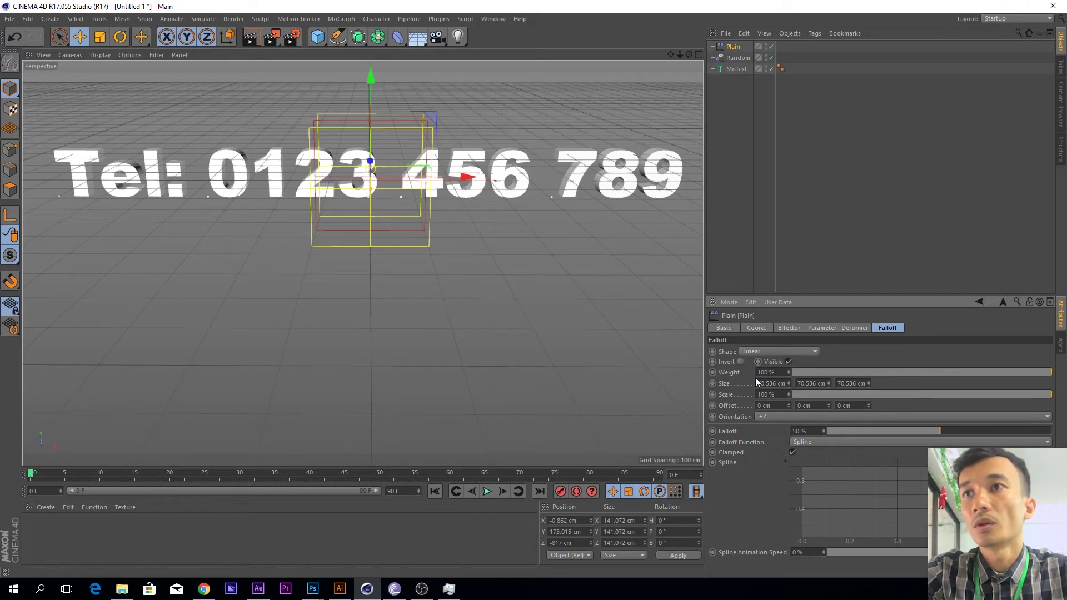
left_click(771, 417)
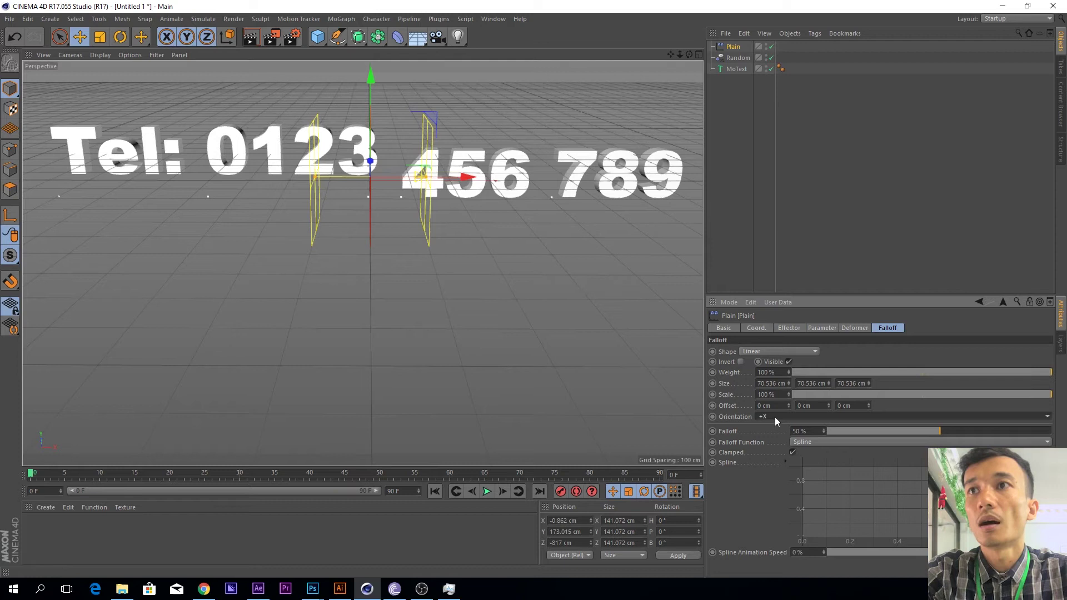
left_click(740, 361)
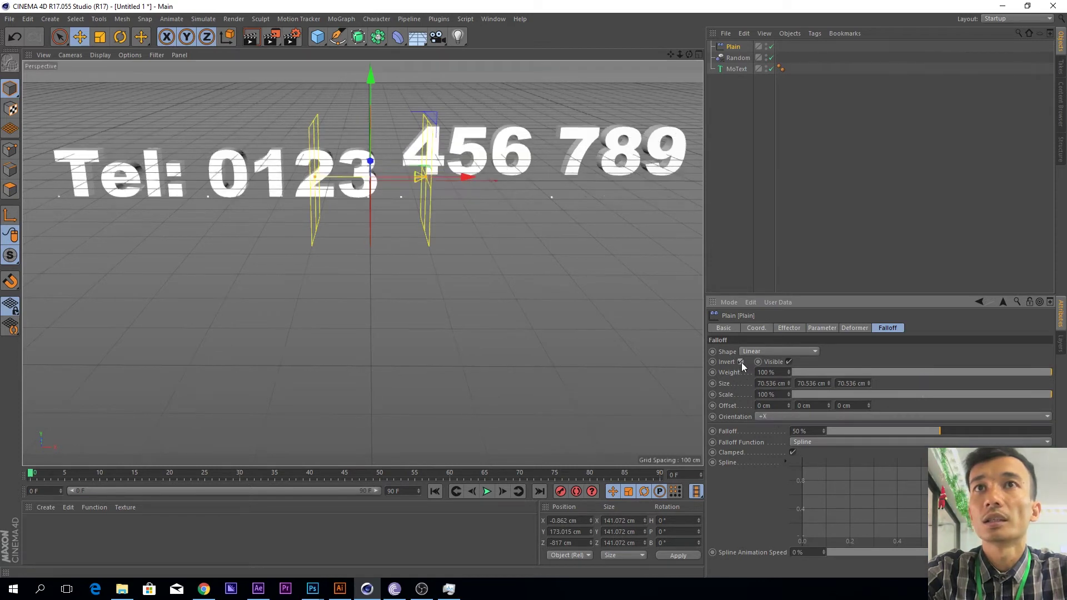
Widen the falloff to about 248 cm, place the effector left of the text, and enable Scale.
left_click_drag(463, 175, 50, 192)
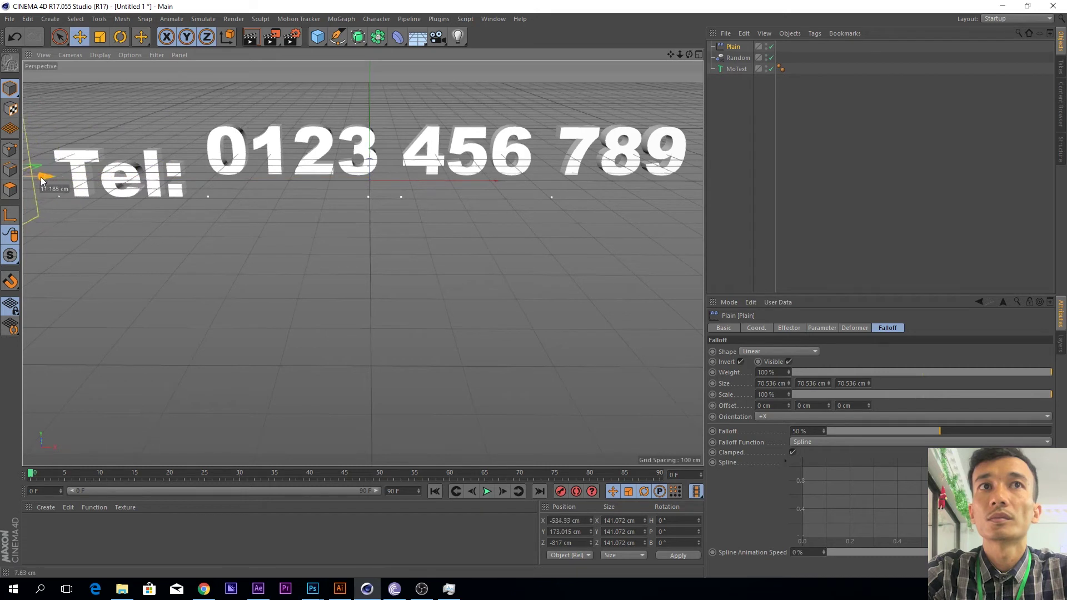
mouse_move(47, 176)
left_mouse_down()
mouse_move(295, 183)
mouse_move(302, 209)
left_mouse_up()
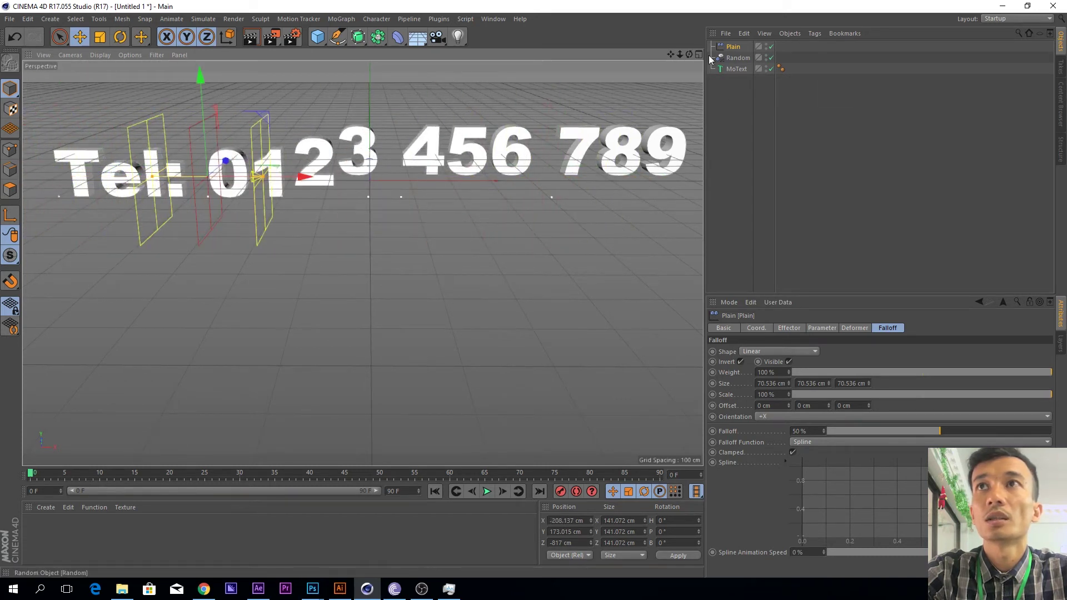
mouse_move(691, 55)
left_mouse_down()
mouse_move(210, 170)
mouse_move(689, 163)
mouse_move(331, 180)
mouse_move(458, 178)
left_mouse_up()
mouse_move(361, 162)
left_mouse_down()
mouse_move(86, 191)
mouse_move(33, 228)
left_mouse_up()
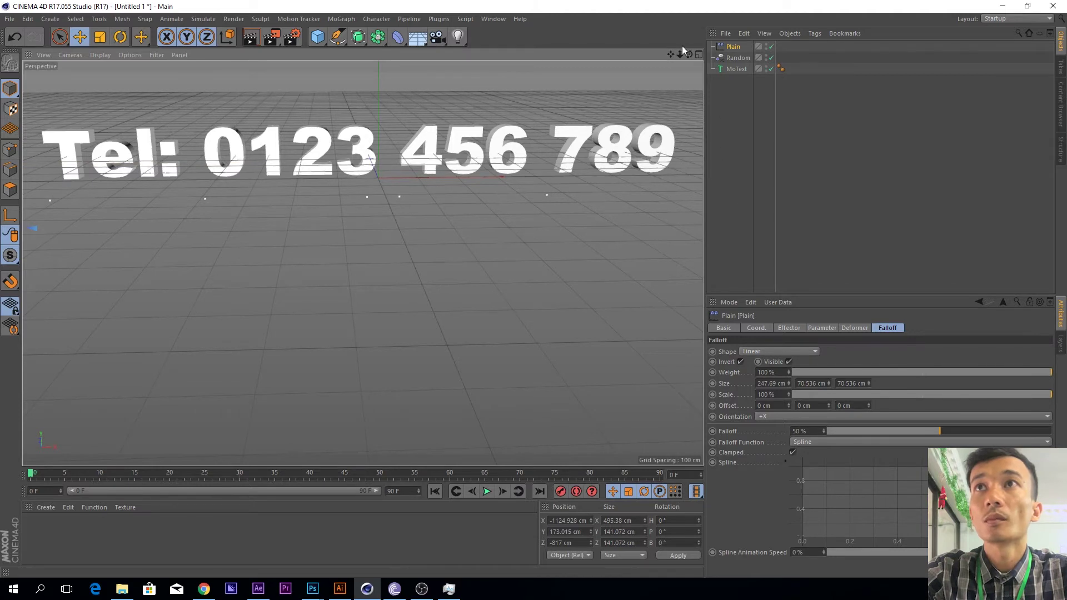
left_click_drag(679, 53, 403, 94)
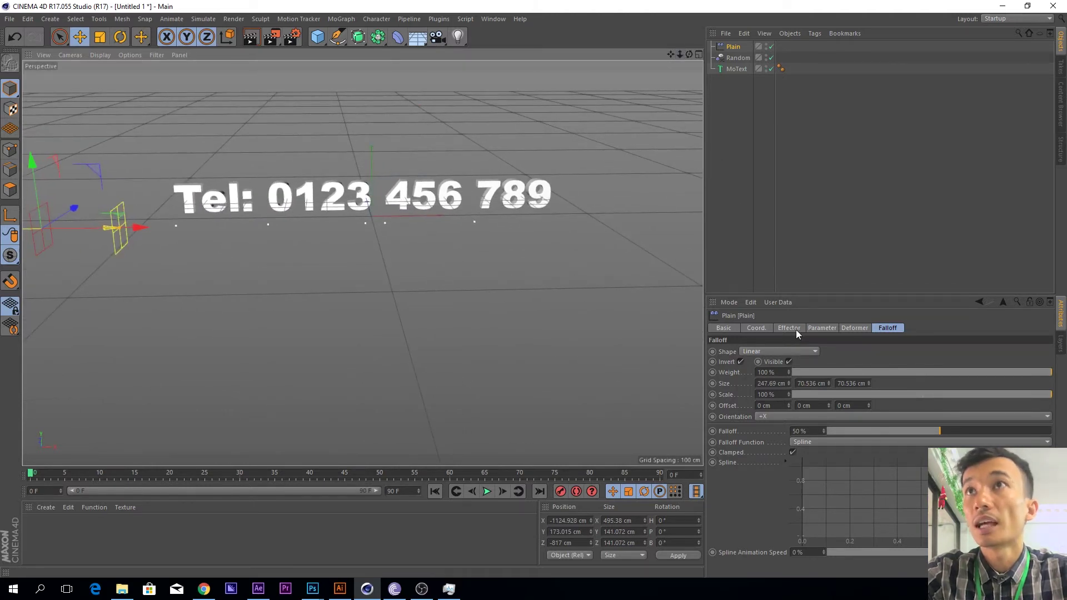
left_click(831, 328)
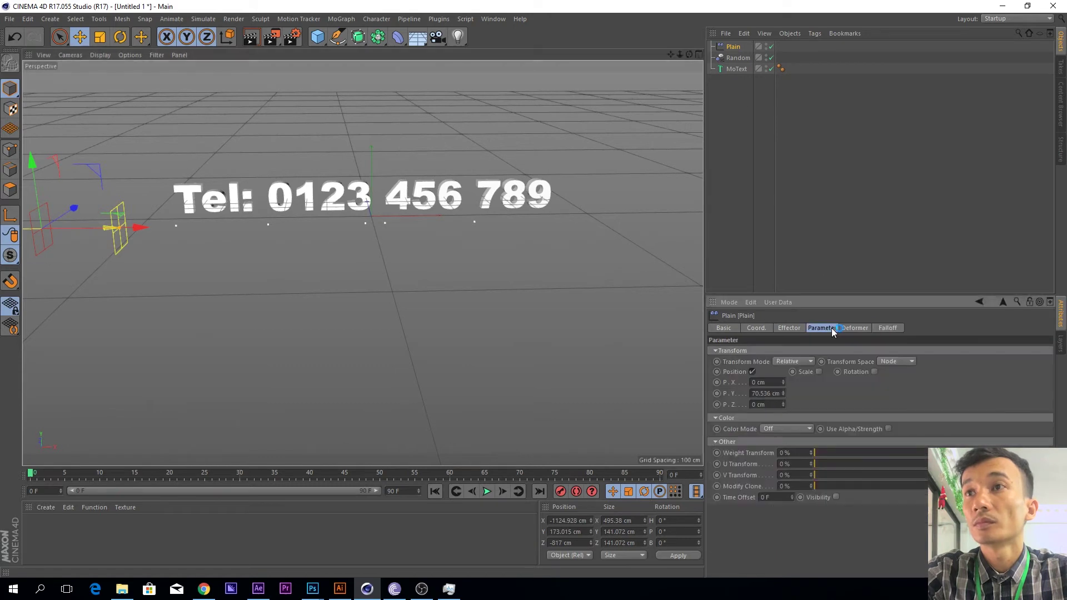
left_click(819, 371)
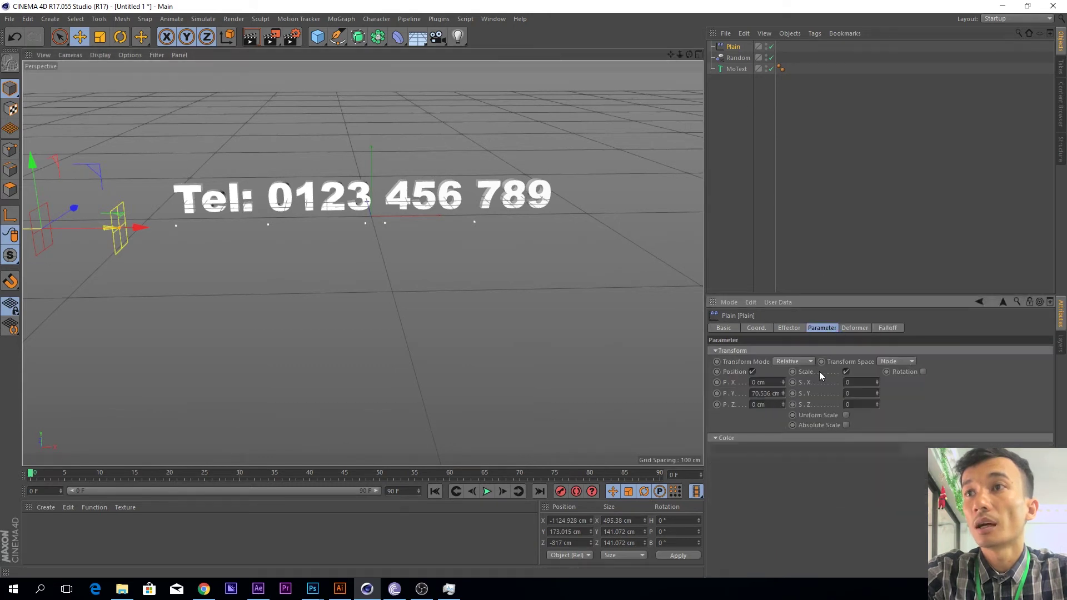
Set the Plain effector's uniform scale to -1, then slide it to X -1159 cm to test.
left_click(845, 415)
left_click(856, 382)
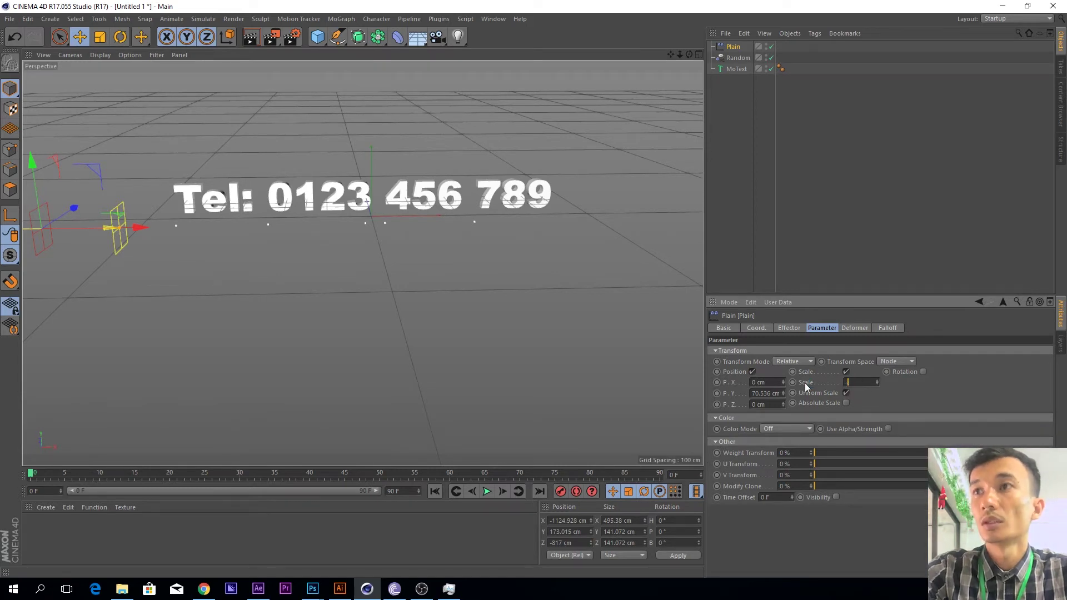
type("-1")
key("Return")
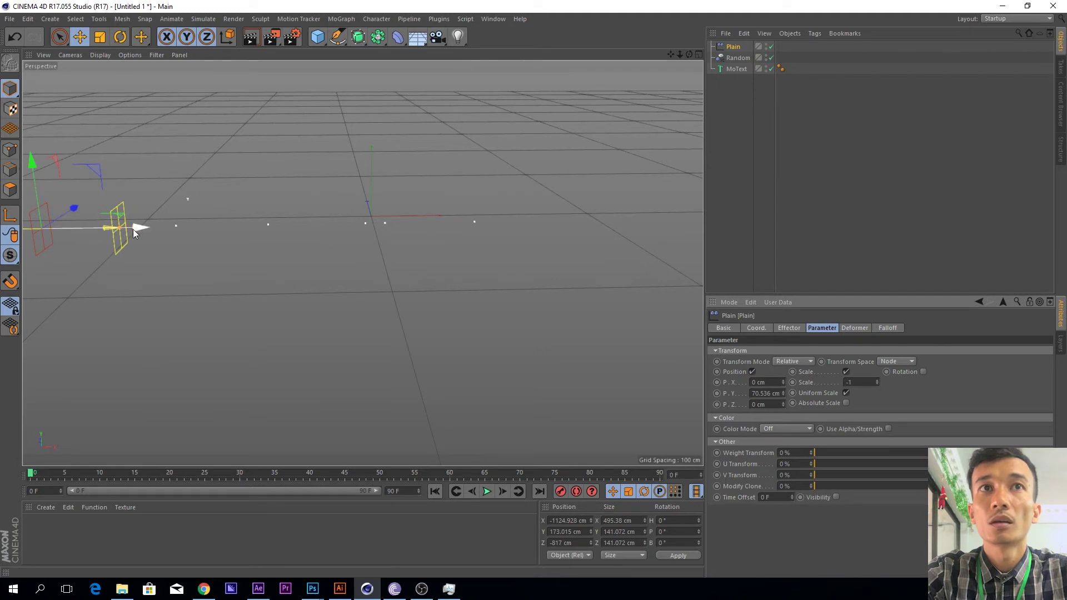
mouse_move(138, 227)
left_mouse_down()
mouse_move(295, 249)
mouse_move(128, 237)
left_mouse_up()
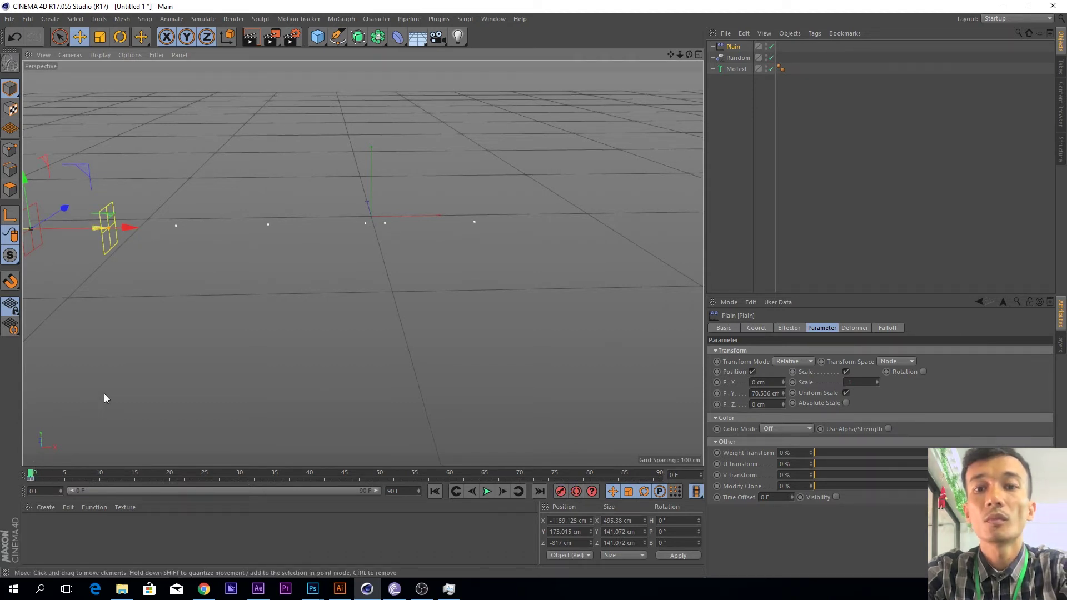
Slide the Plain effector along X to about 920 cm so the digits build in.
left_click_drag(115, 220, 665, 288)
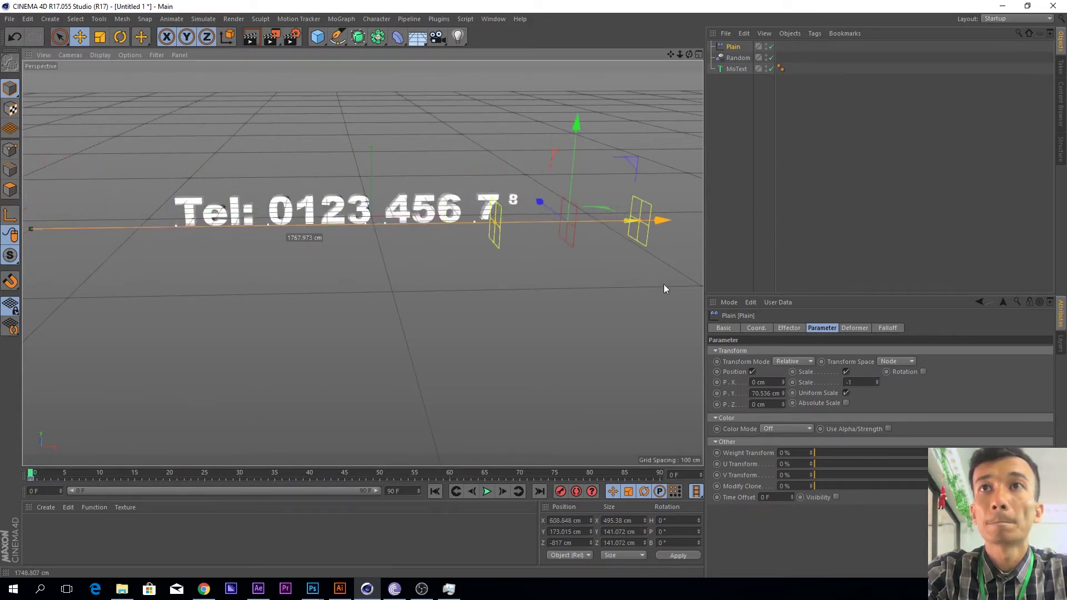
left_click_drag(664, 288, 794, 289)
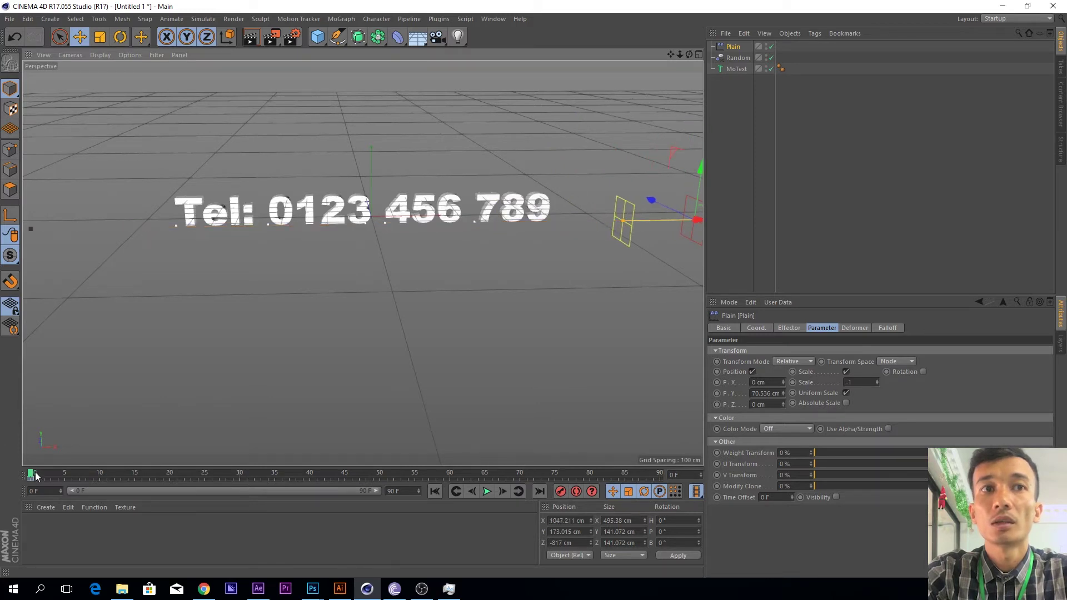
left_click_drag(35, 472, 170, 476)
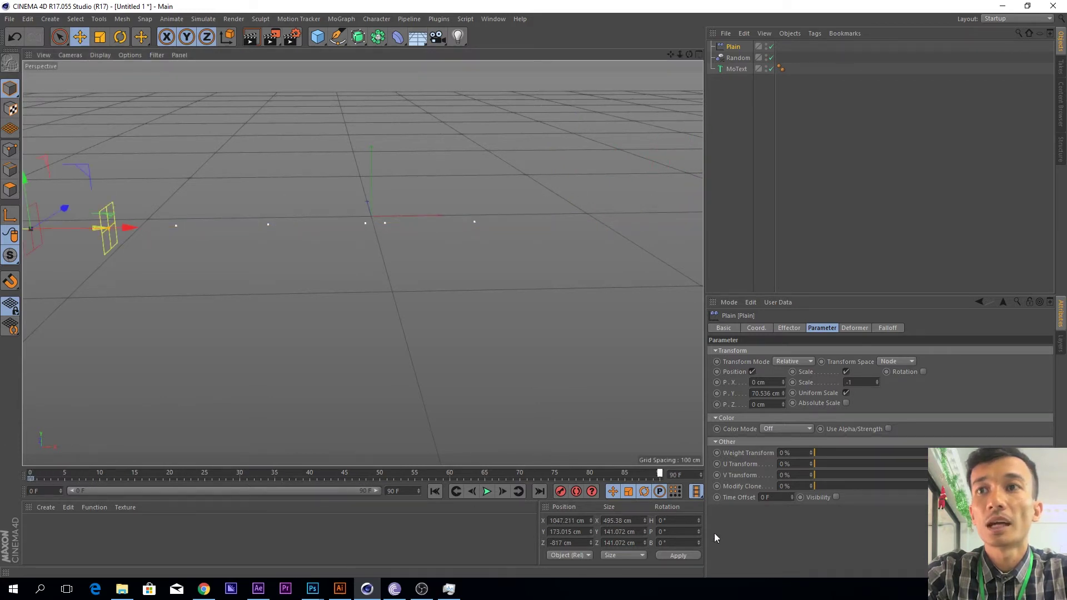
left_click_drag(126, 224, 699, 220)
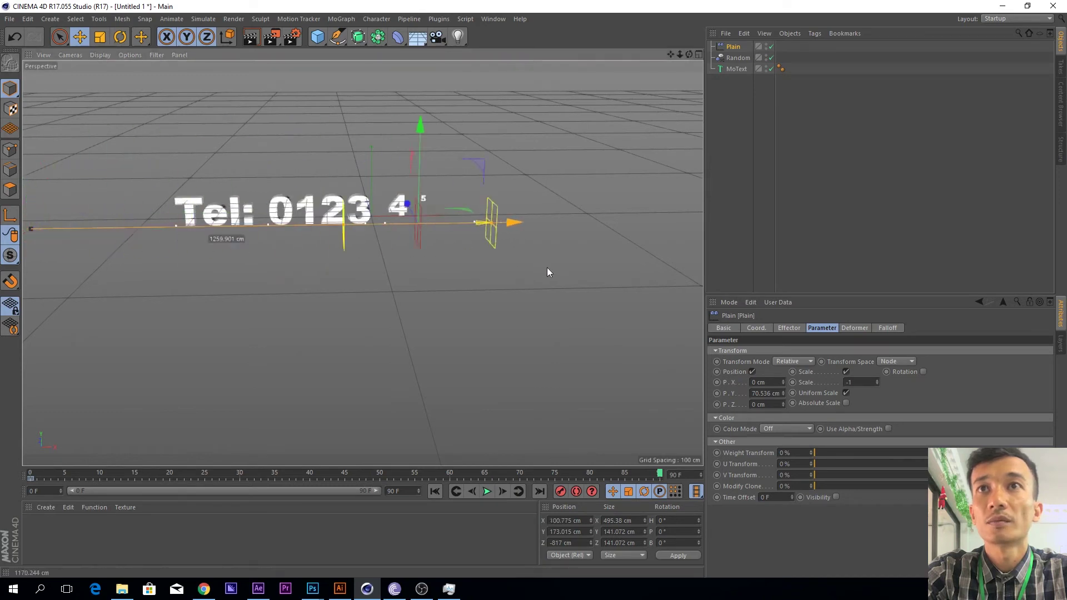
left_click_drag(698, 220, 97, 259)
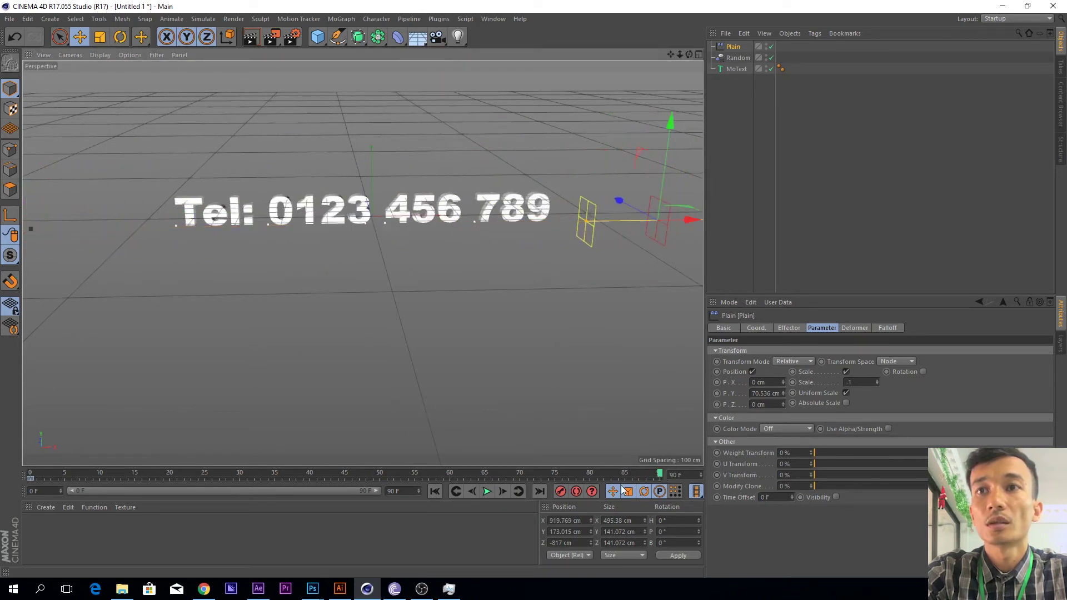
Preview the letter-by-letter build in playback, then select the MoText.
left_click(482, 492)
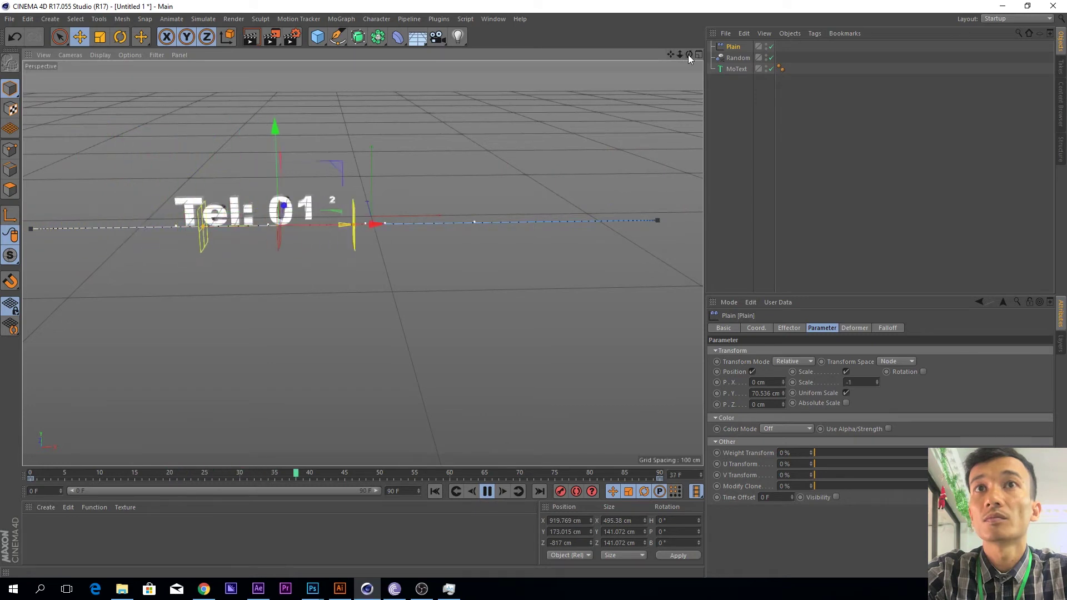
mouse_move(688, 54)
left_mouse_down()
mouse_move(675, 55)
mouse_move(689, 54)
left_mouse_up()
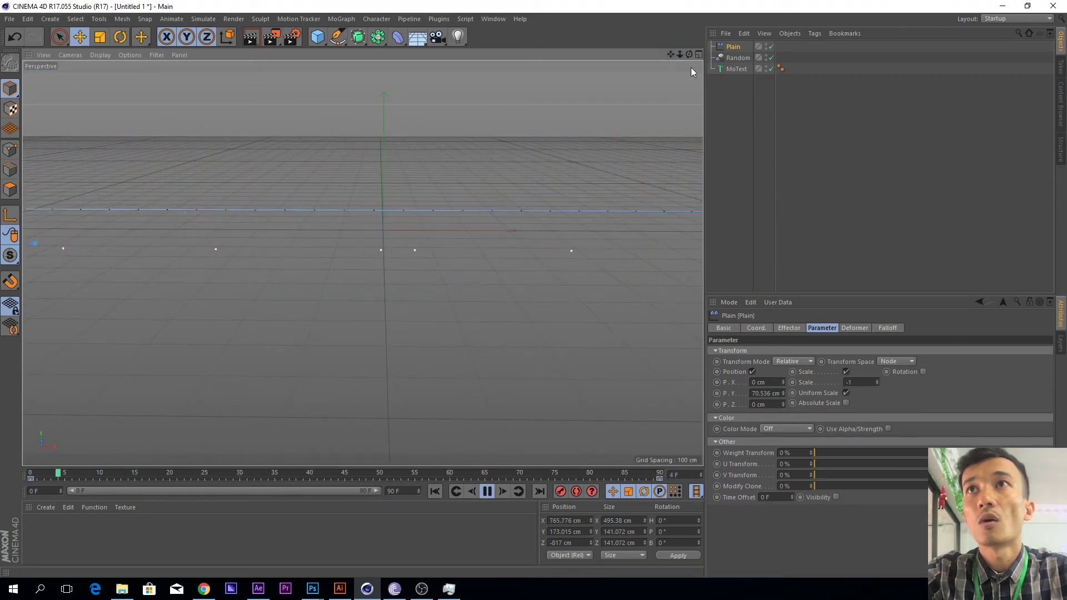
left_click_drag(687, 58, 694, 61)
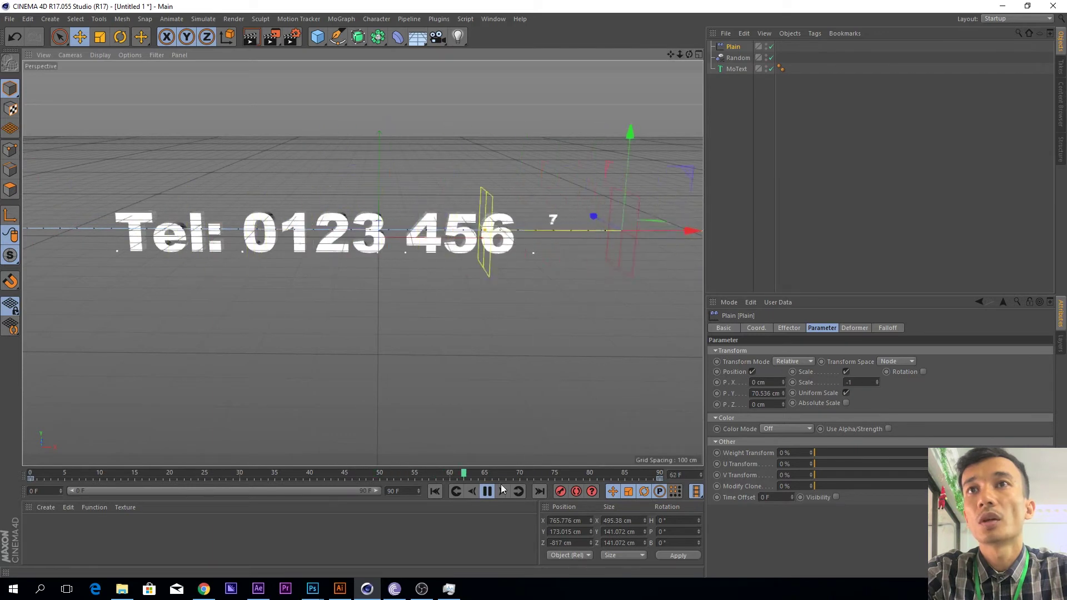
left_click(486, 492)
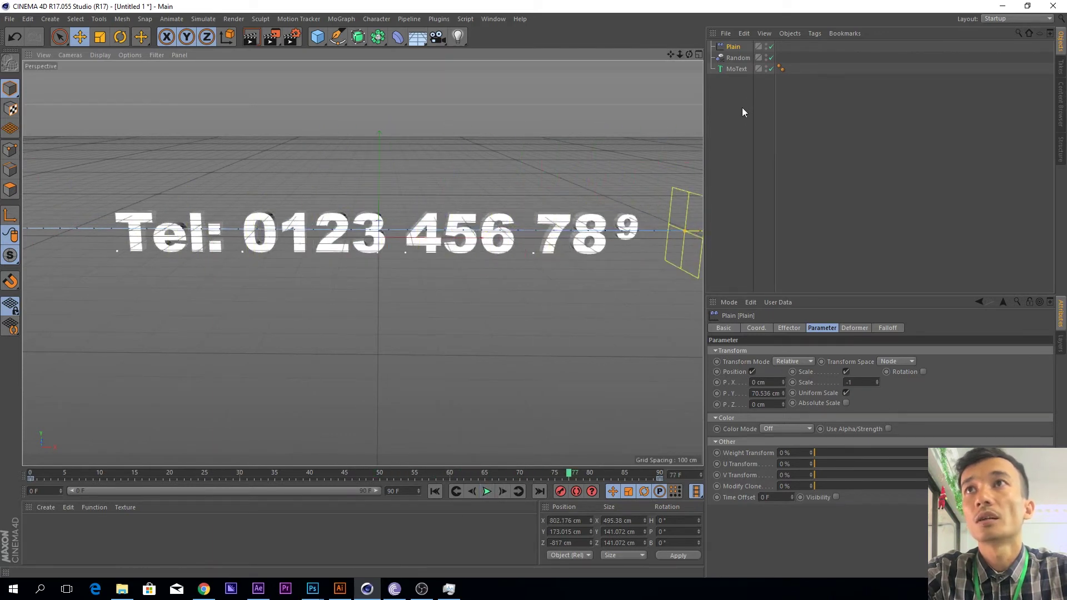
left_click(736, 69)
left_click(341, 19)
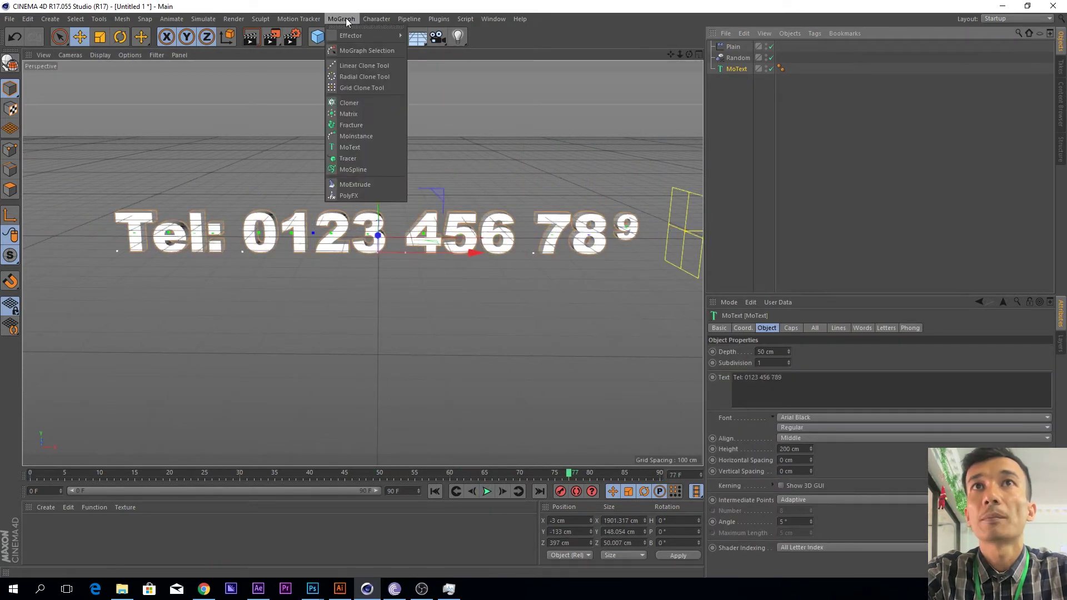
mouse_move(355, 35)
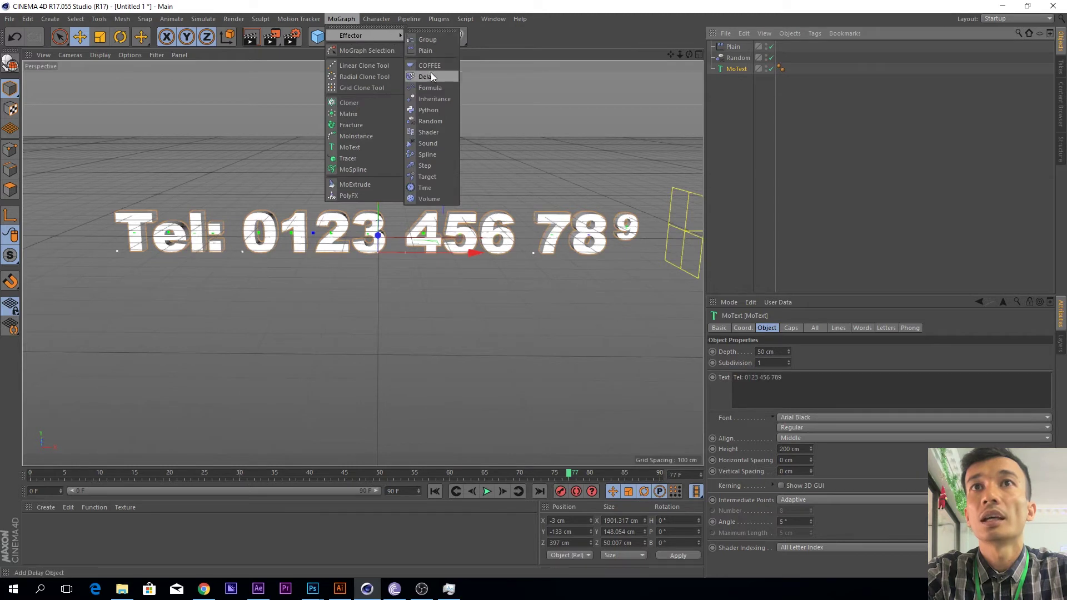
Add a Delay effector to the text with 87% strength in Spring mode.
left_click(432, 75)
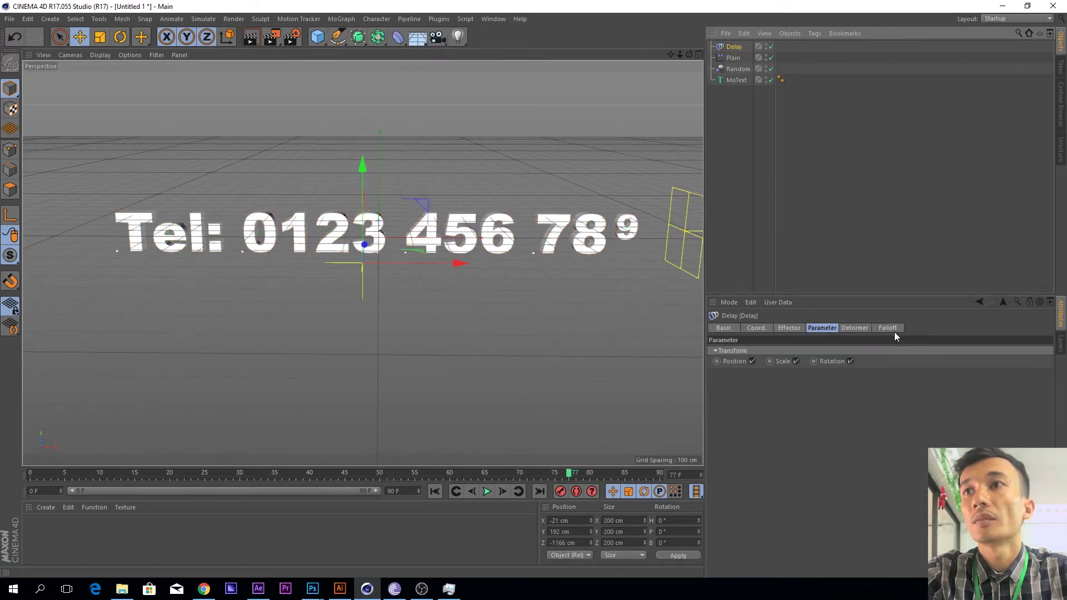
left_click(789, 328)
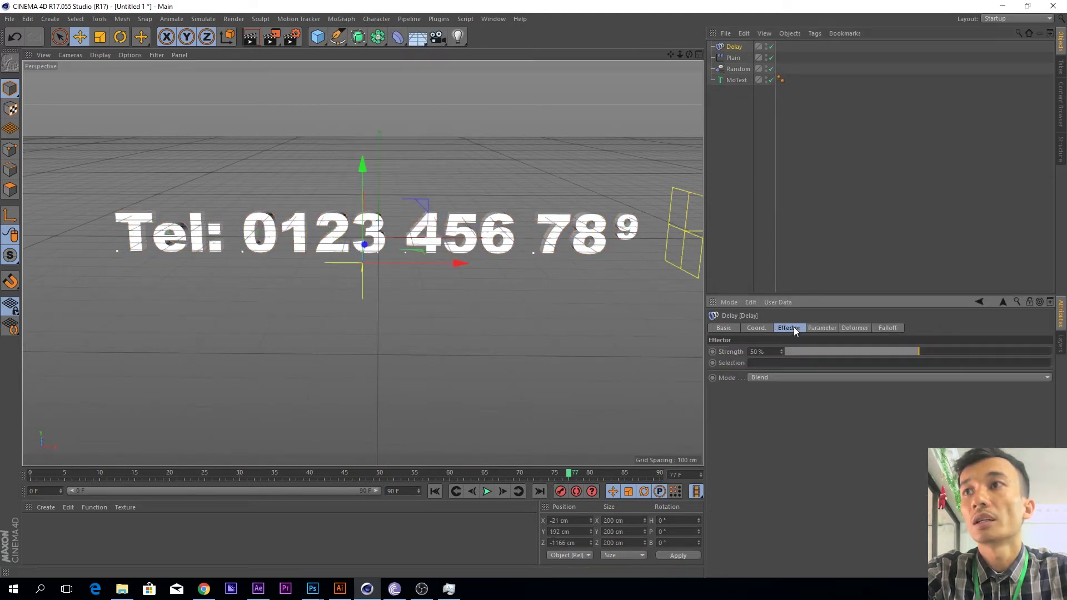
left_click(1018, 352)
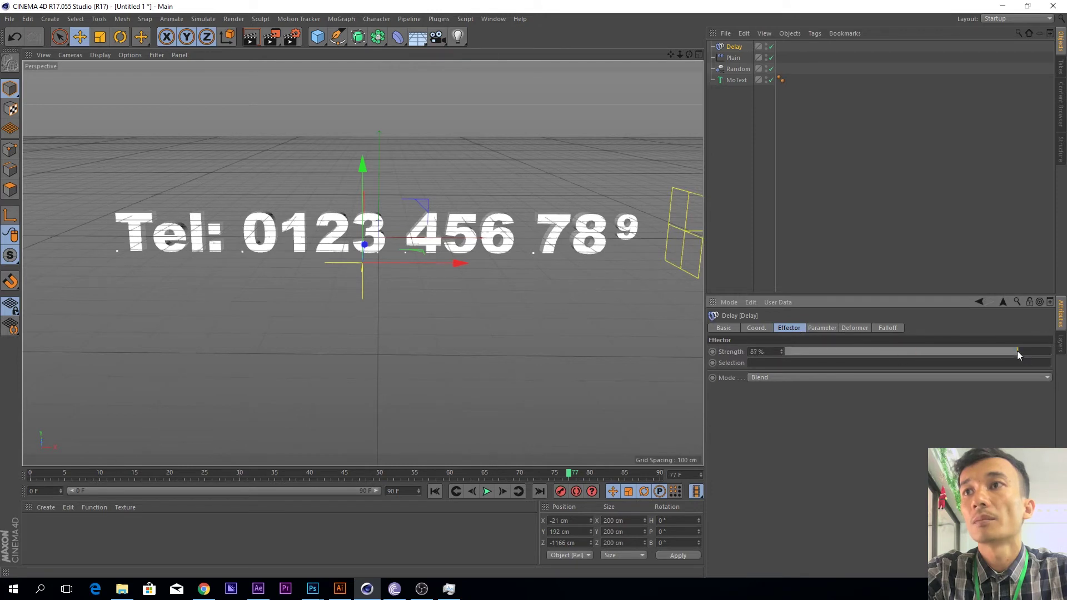
left_click(875, 378)
left_click(789, 409)
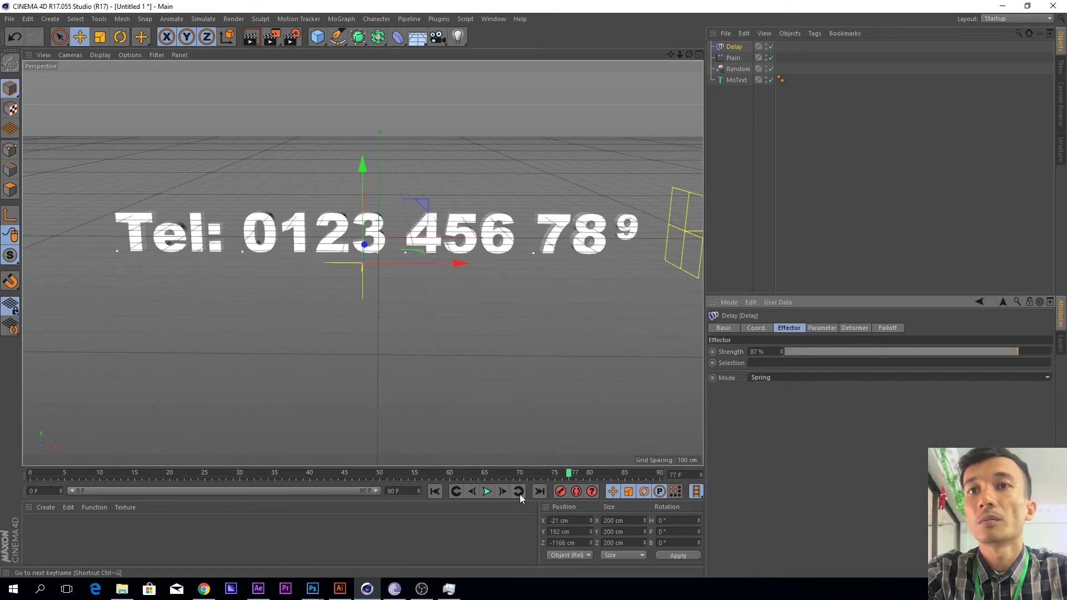
Play back the animation to preview the springy Delay build-in.
left_click(492, 493)
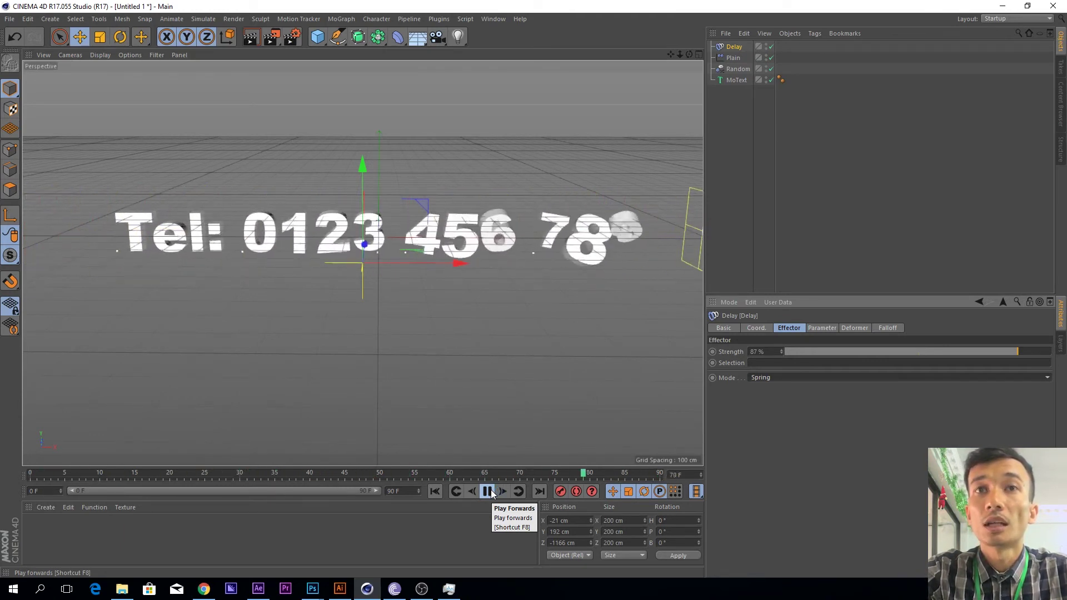
left_click(491, 493)
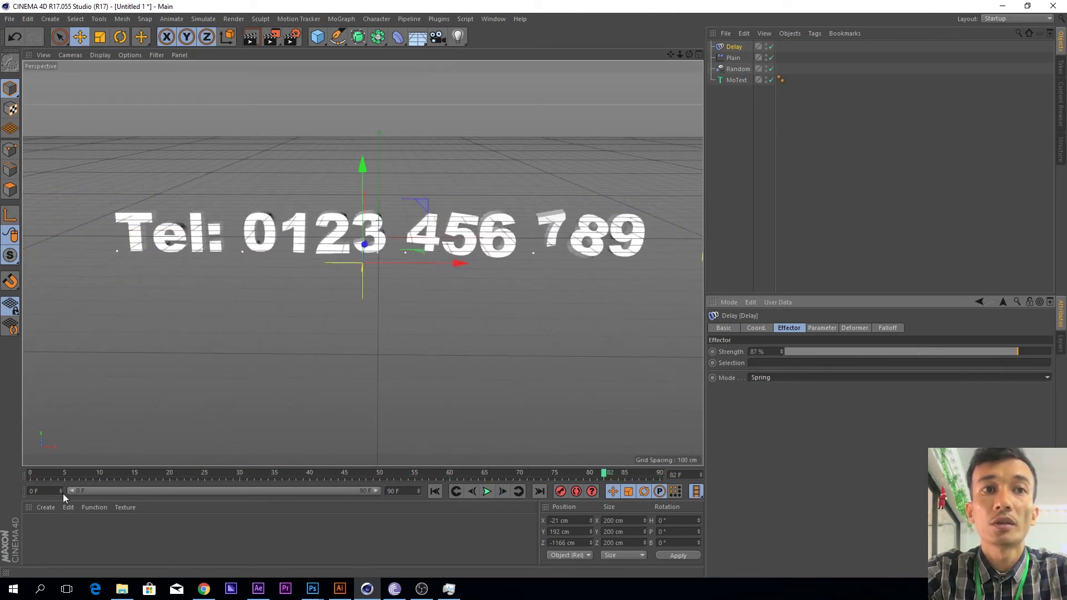
left_click(47, 508)
left_click(57, 443)
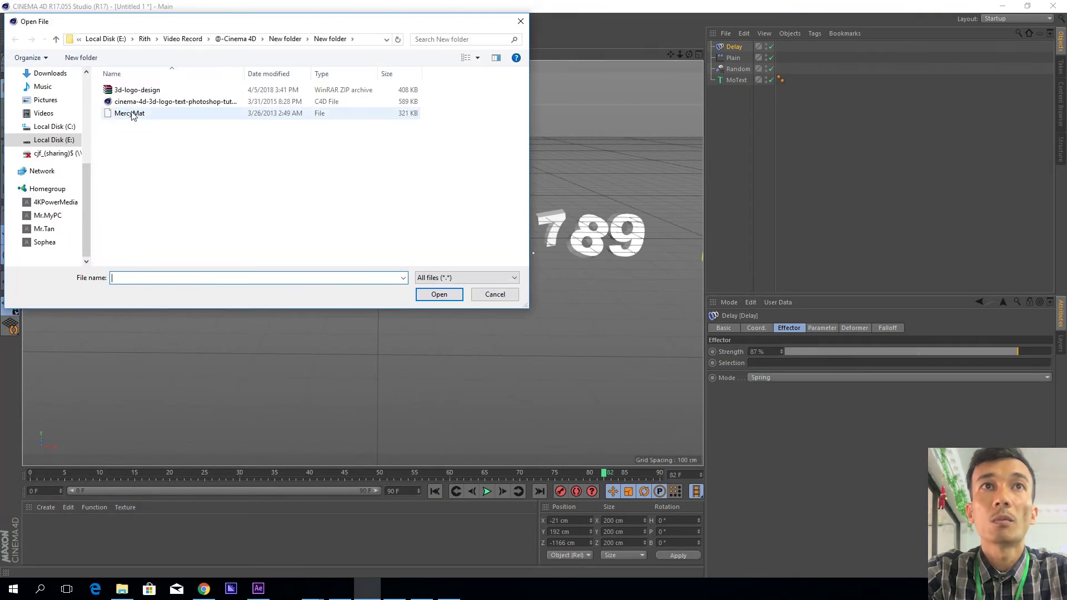
Load the MercyMat library and apply its yellow gold material to the Tel: MoText.
left_click(130, 114)
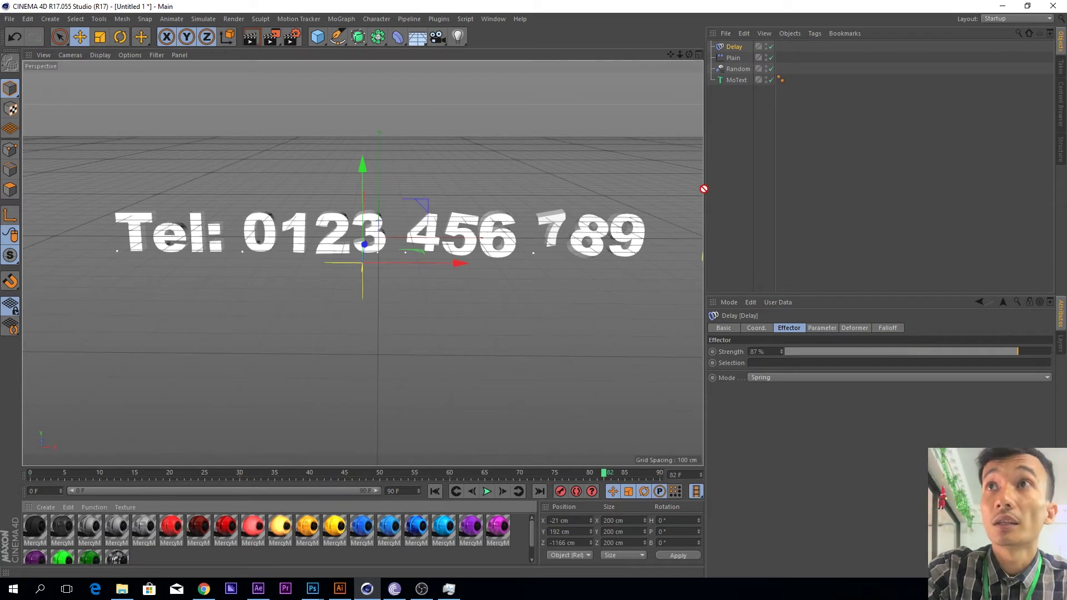
left_click_drag(744, 83, 742, 81)
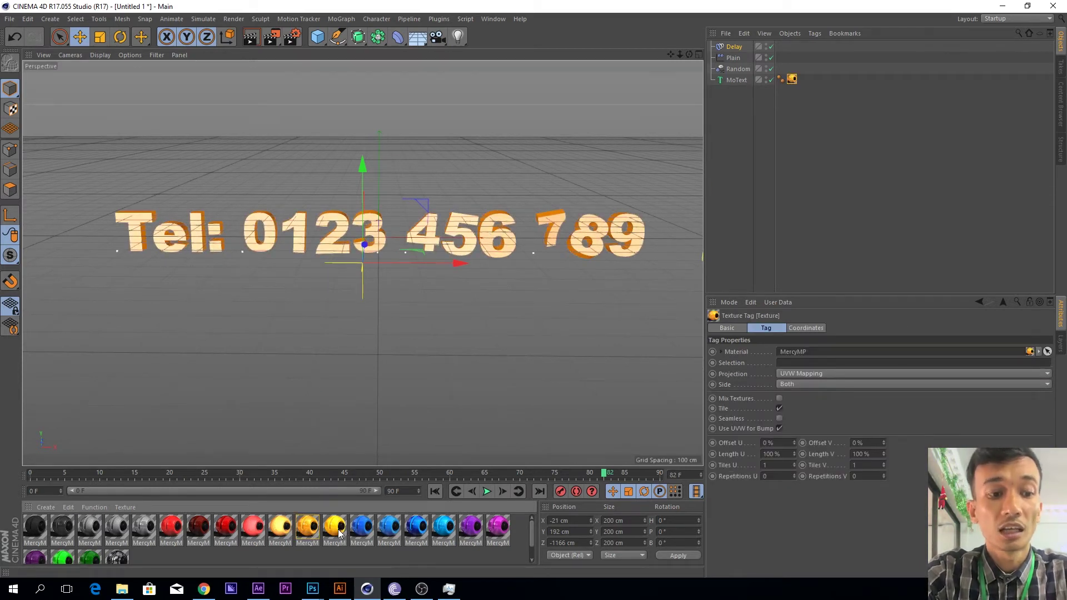
key("ctrl+z")
left_click_drag(336, 534, 612, 161)
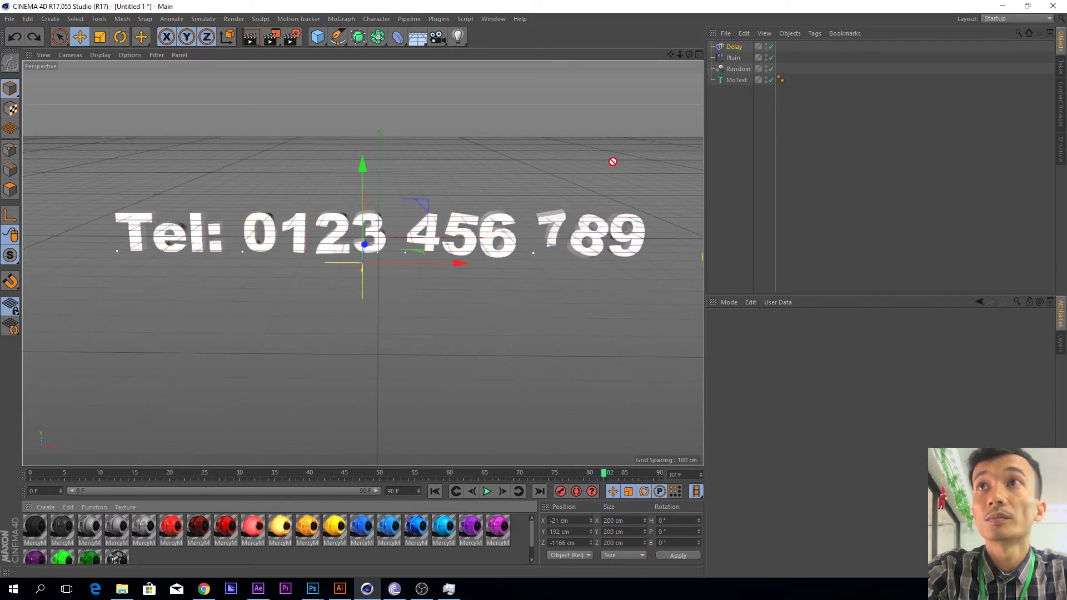
left_click_drag(720, 84, 733, 81)
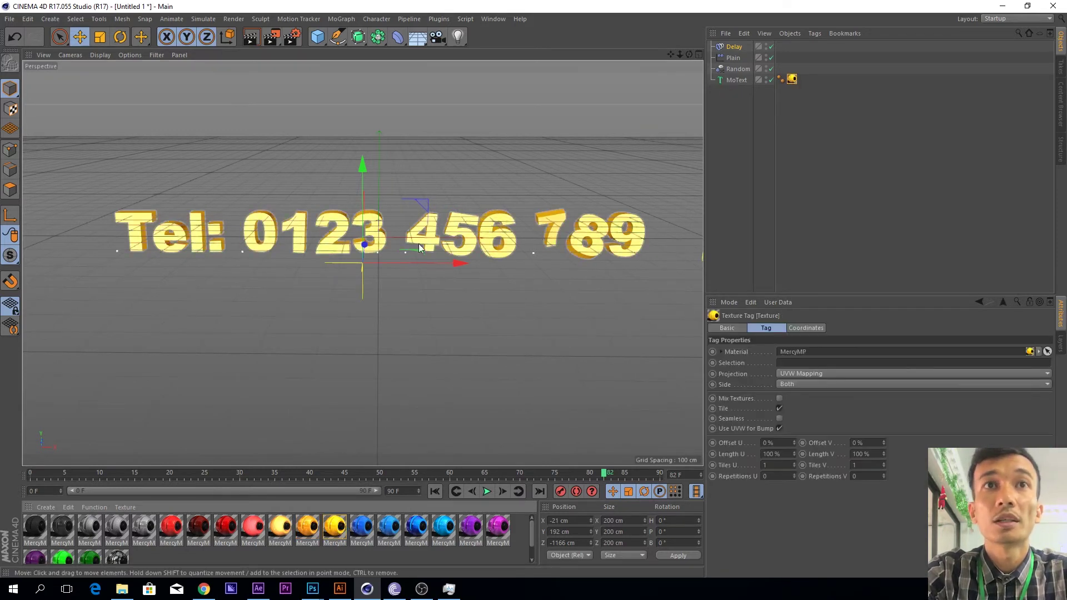
left_click(10, 21)
Bring in the tutorial scene's softbox lights, delete FLOOR & BACKGROUND, and preview playback.
left_click(33, 58)
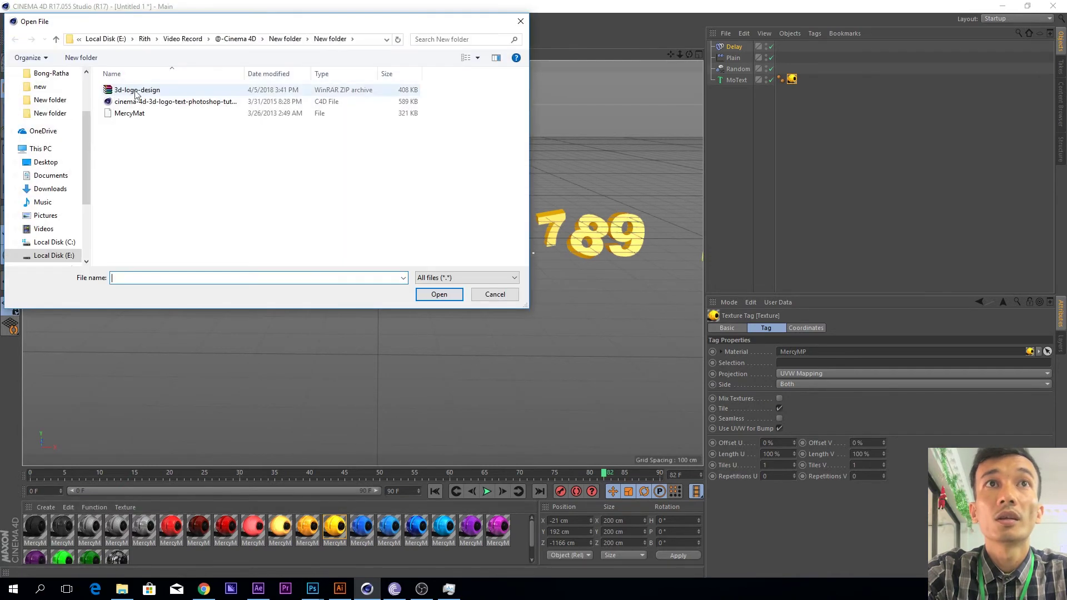
double_click(136, 101)
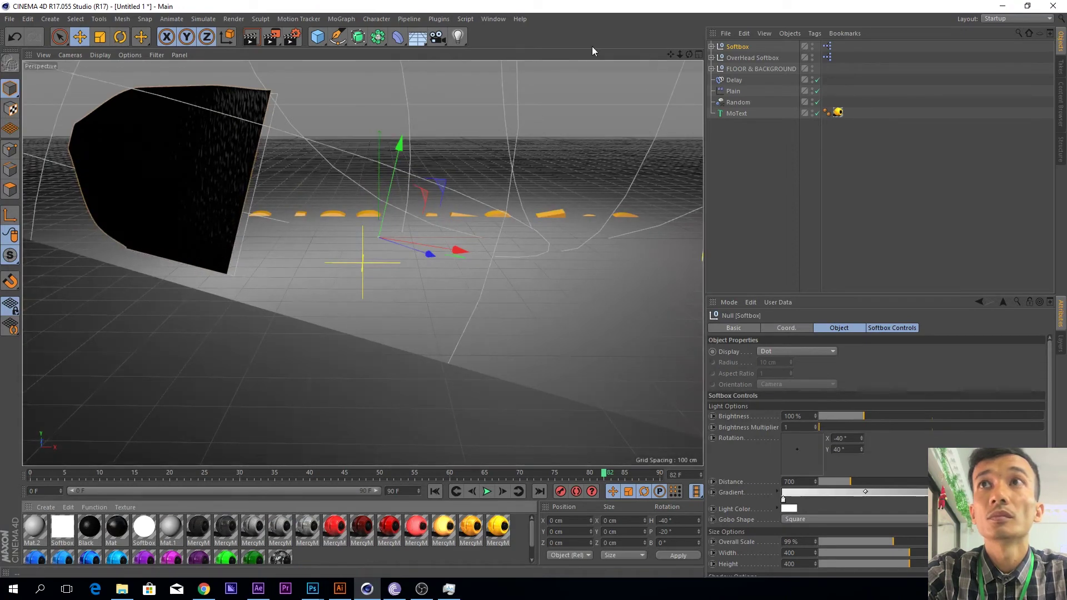
left_click(743, 58)
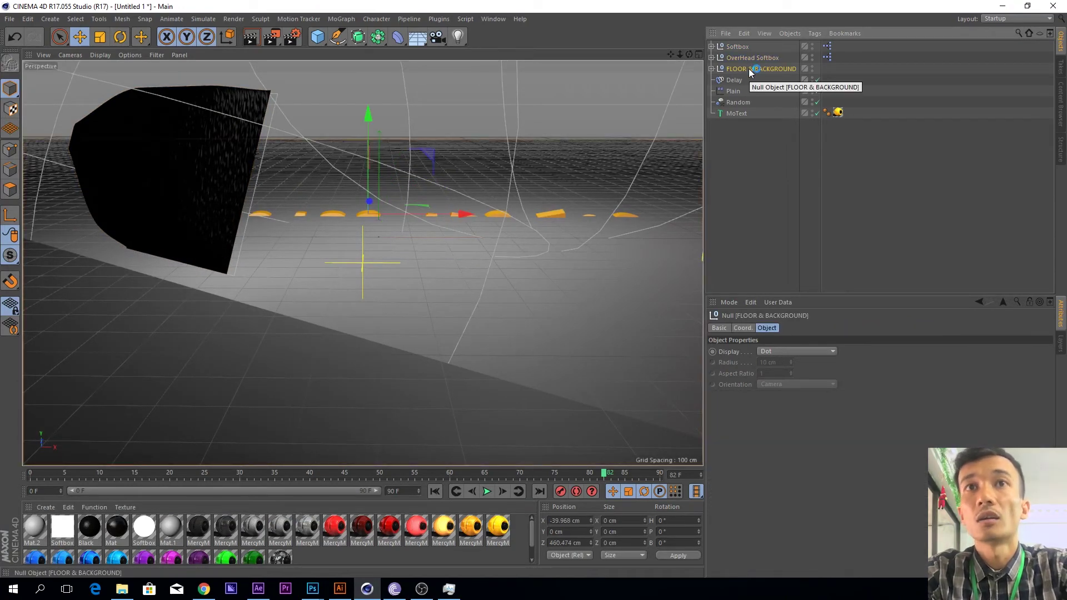
key("Delete")
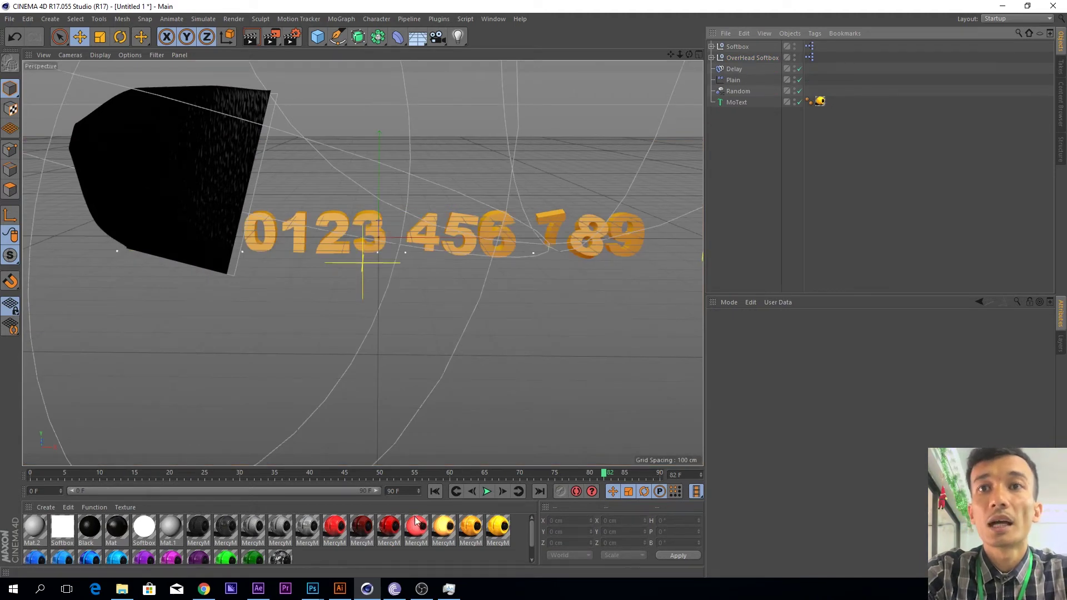
left_click(492, 492)
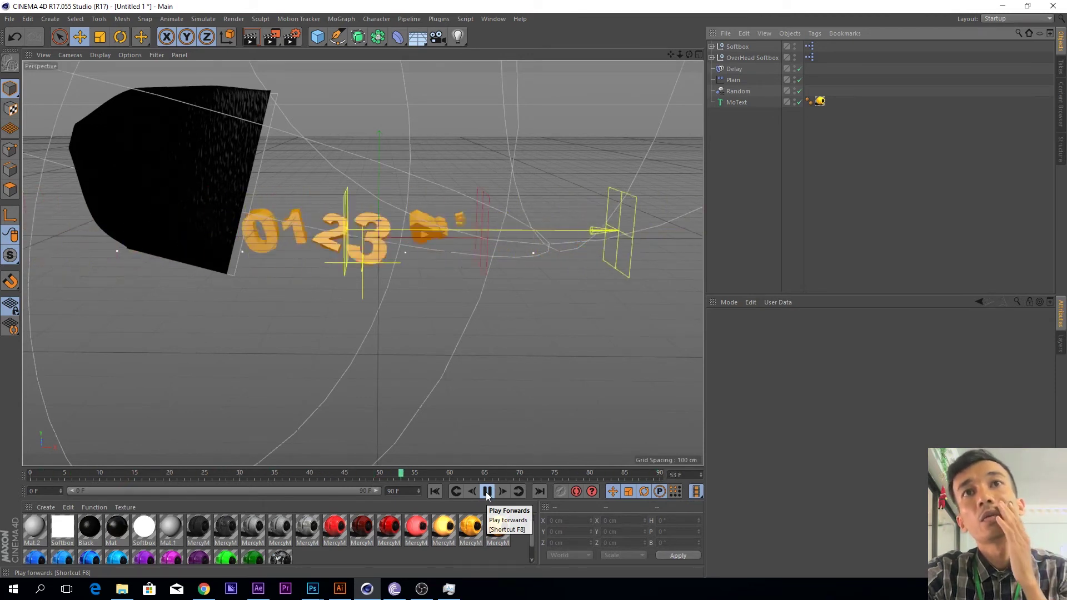
left_click(486, 493)
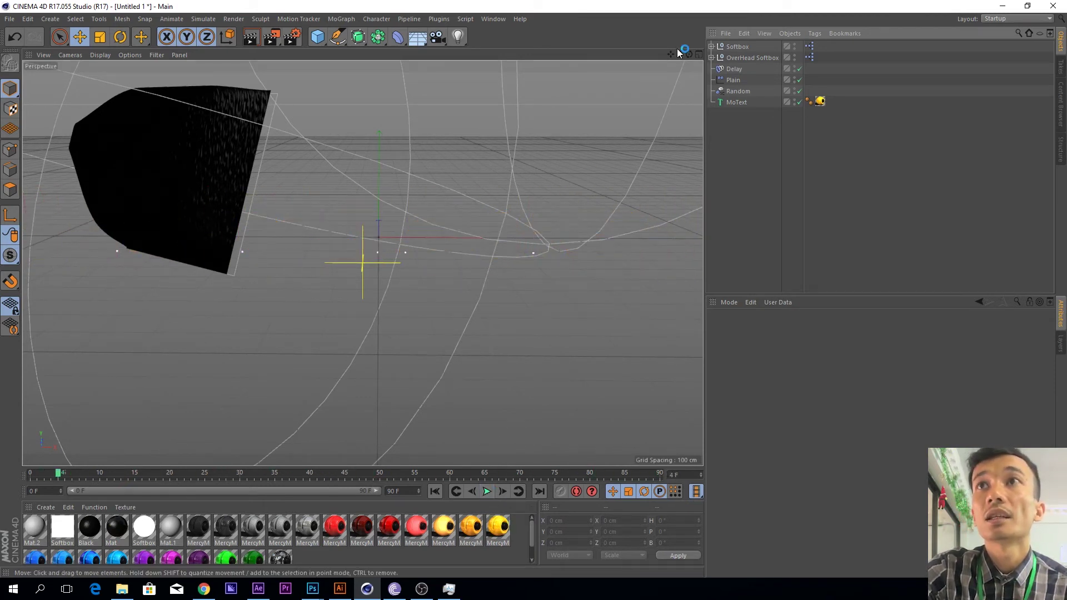
Move the side Softbox left and preview the animation from a lower, level view.
left_click_drag(680, 54, 449, 149)
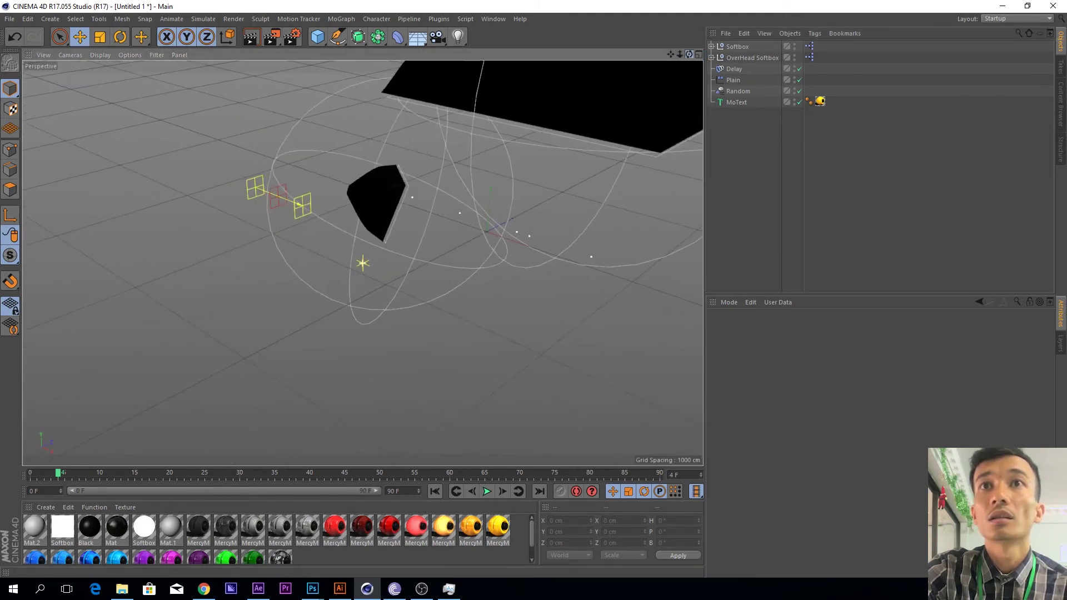
left_click(742, 46)
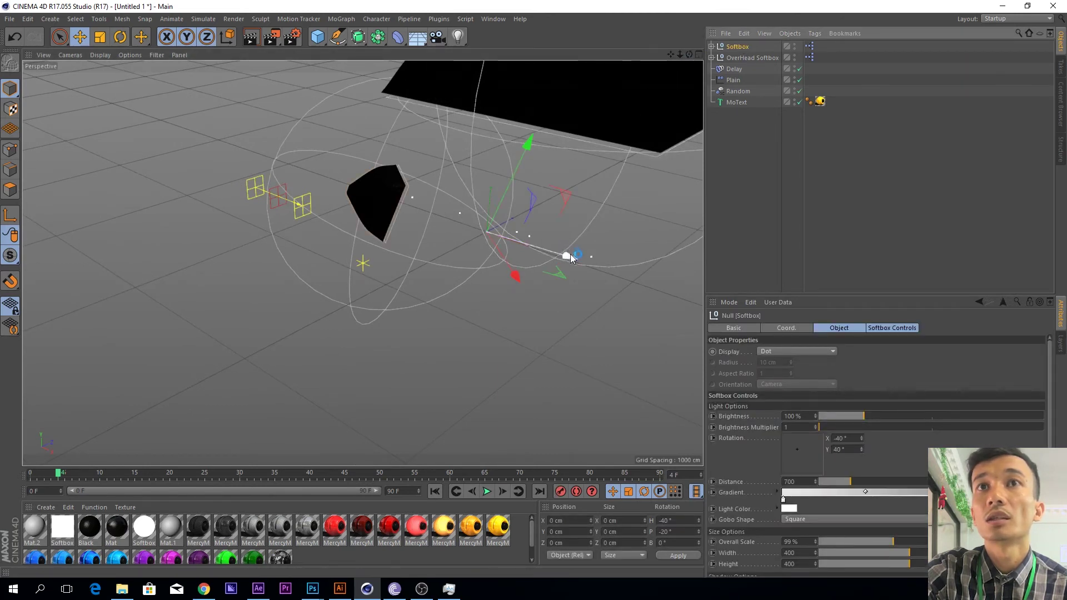
left_click_drag(546, 246, 373, 222)
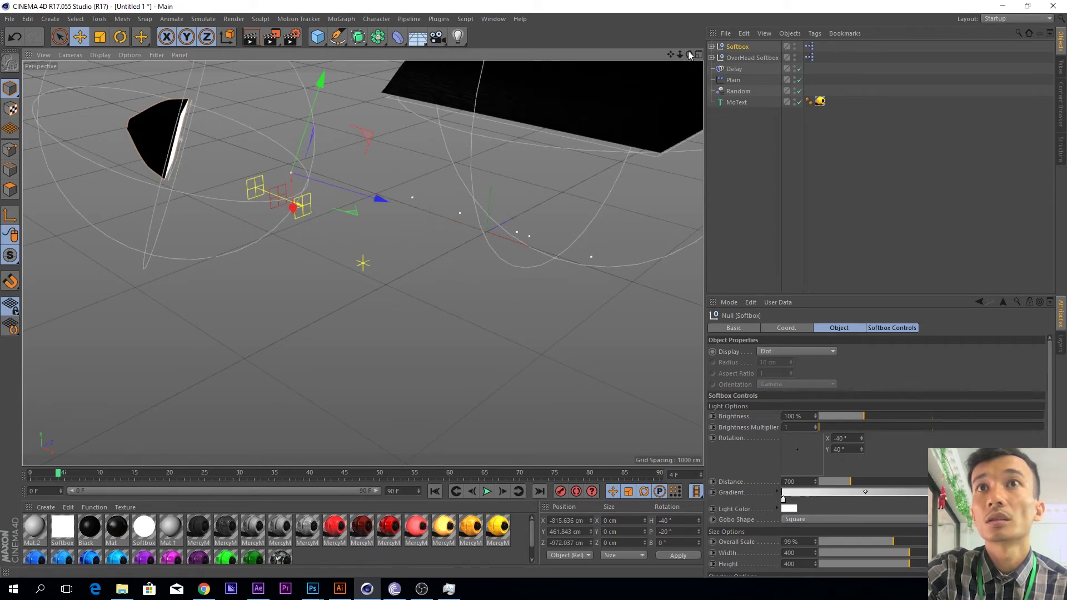
left_click_drag(689, 54, 519, 426)
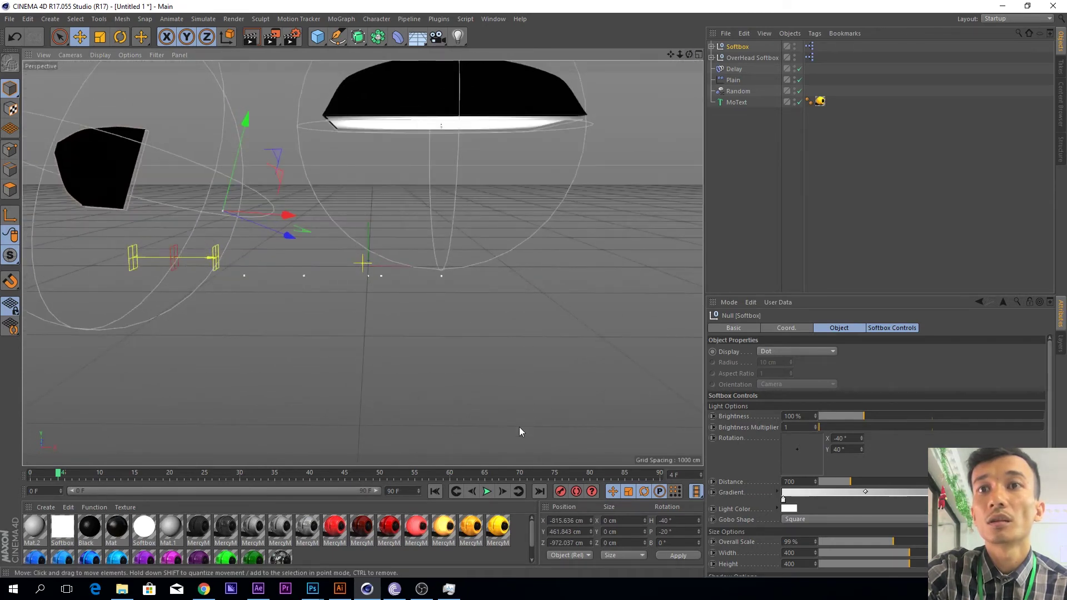
left_click(487, 491)
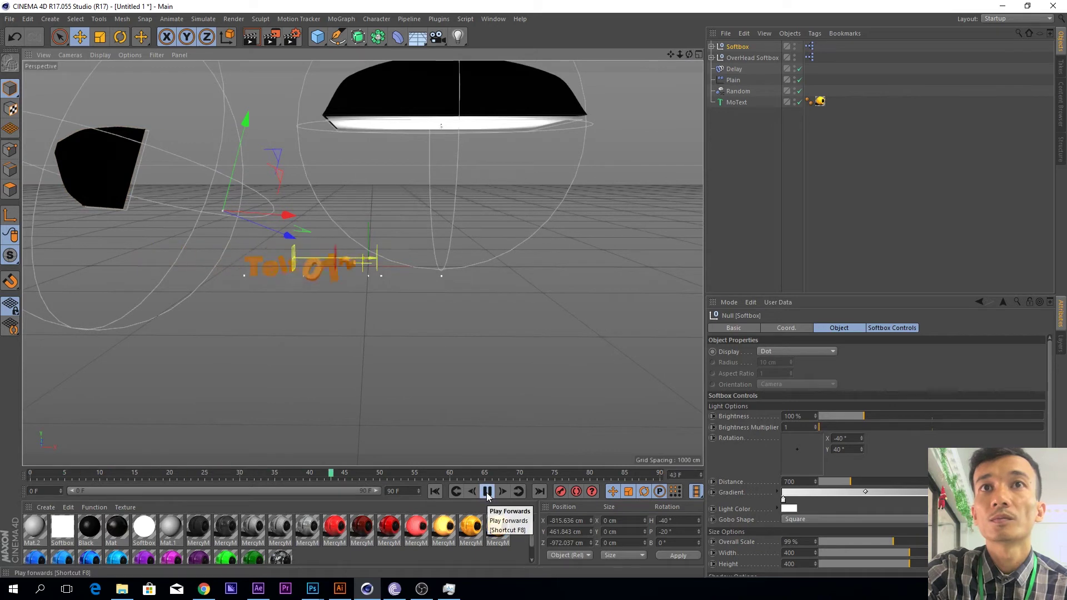
left_click(486, 491)
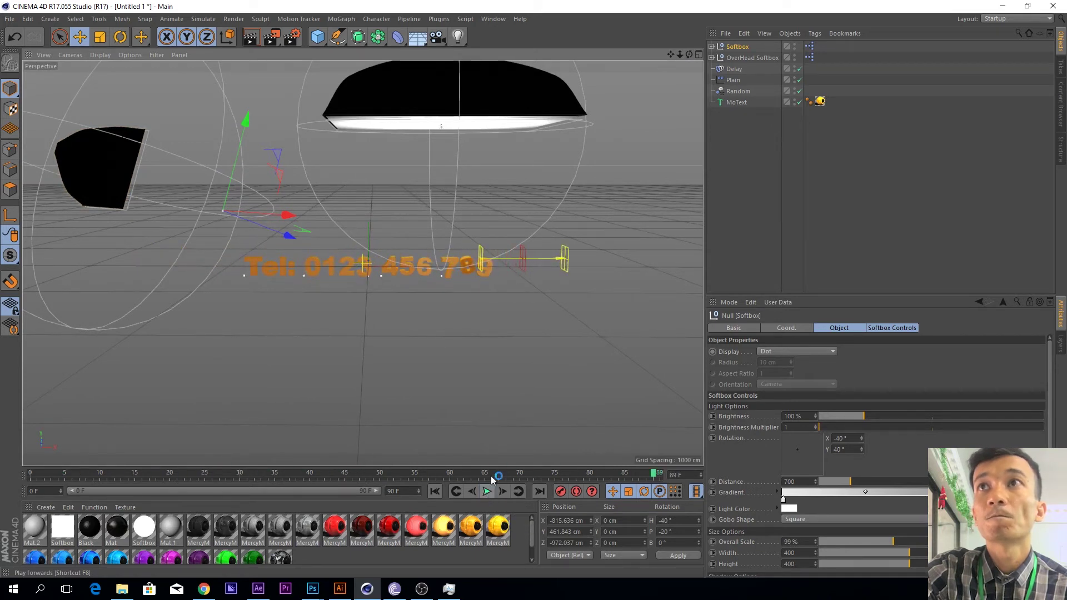
Move the OverHead Softbox left and lower, and shift the side Softbox toward the centre.
left_click(752, 57)
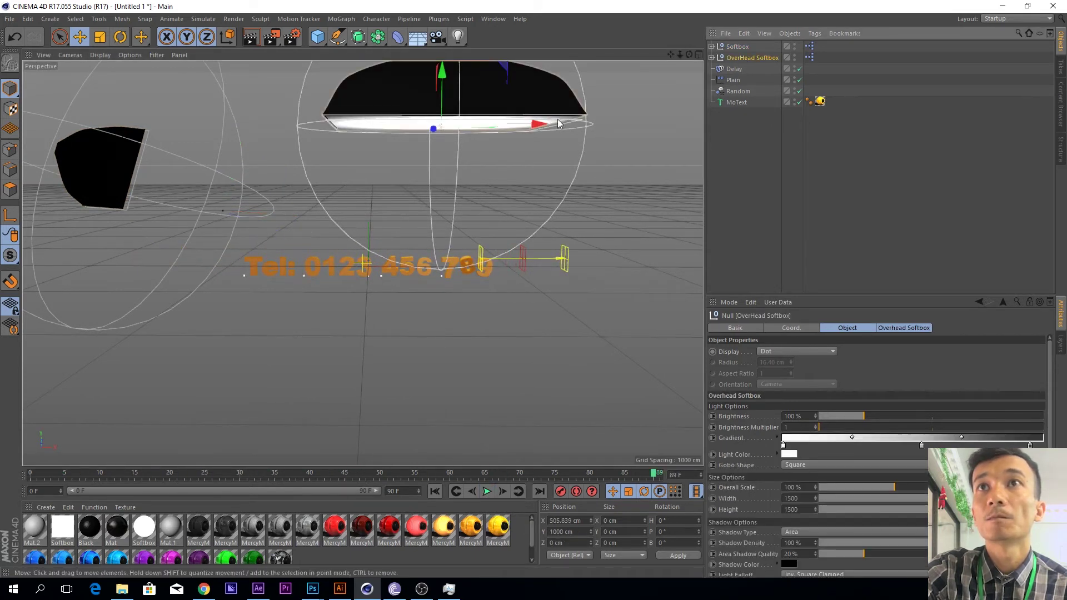
left_click_drag(535, 126, 455, 129)
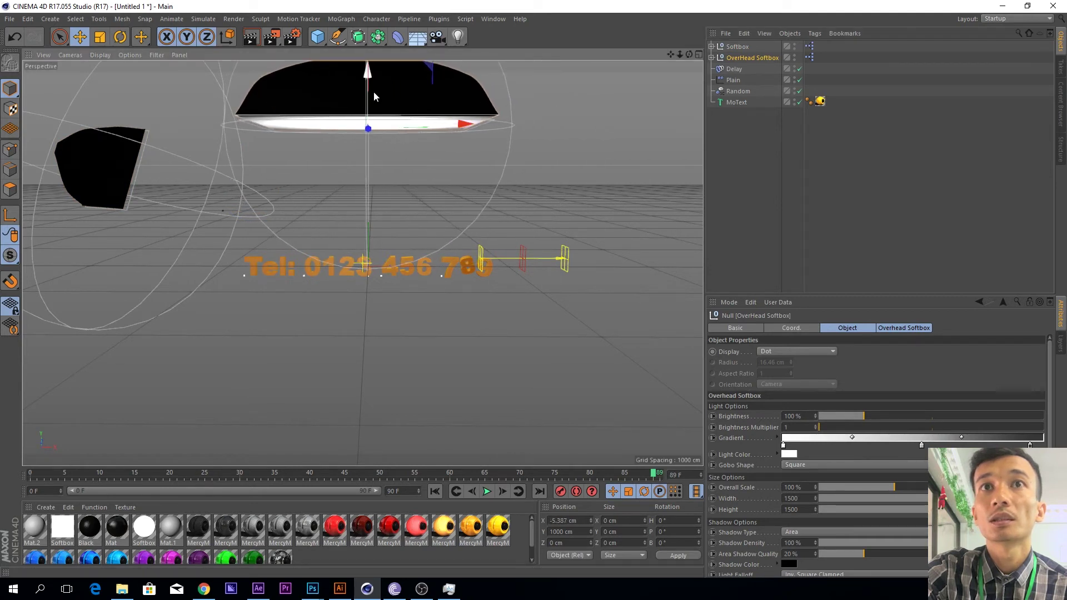
left_click_drag(371, 81, 368, 166)
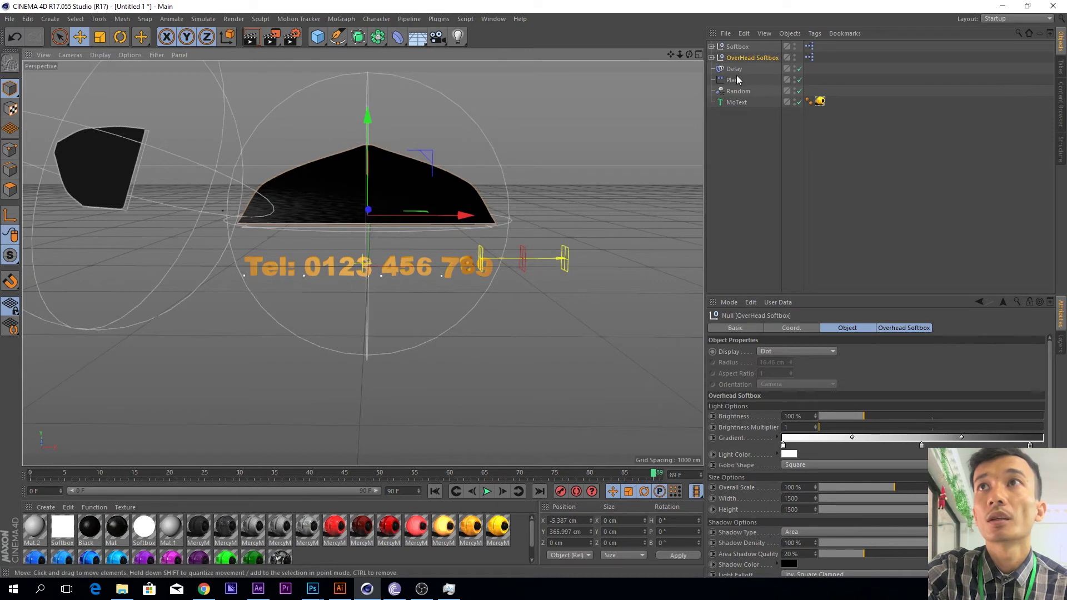
left_click(738, 46)
left_click_drag(284, 221, 458, 255)
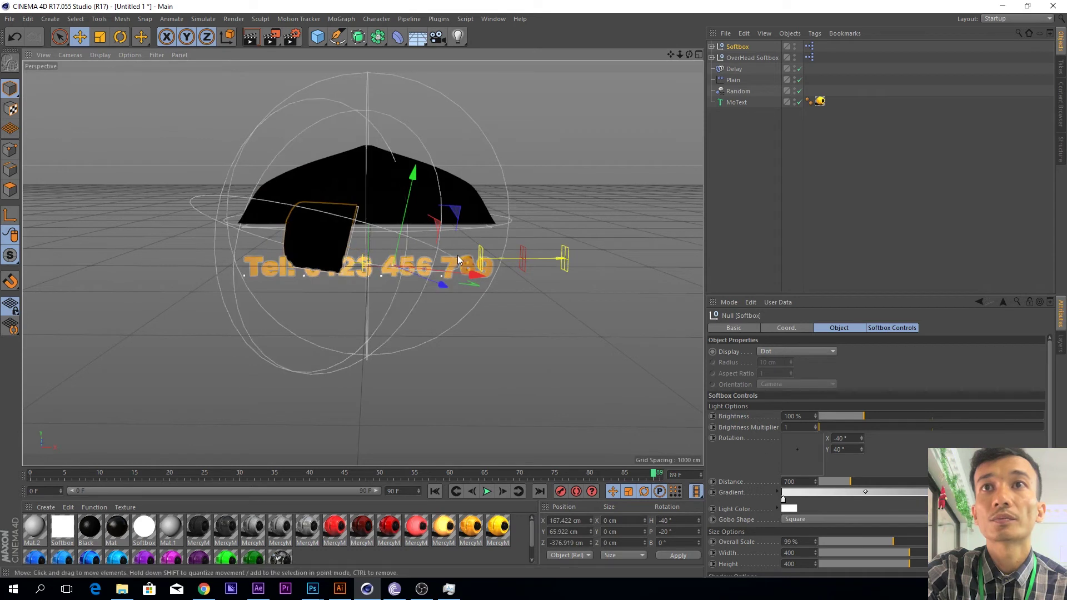
left_click_drag(472, 273, 361, 270)
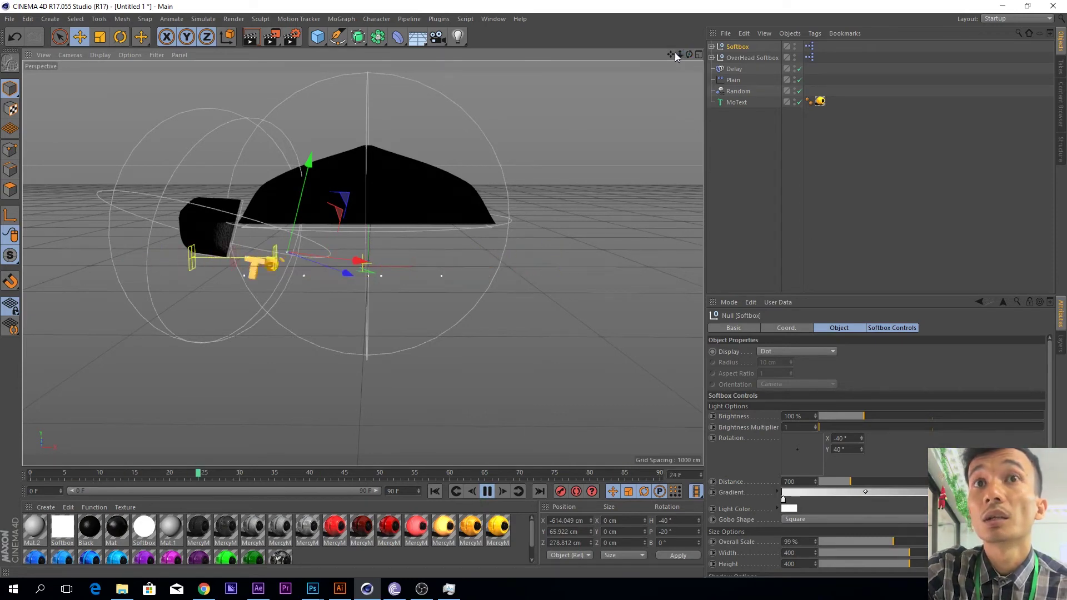
Recentre and zoom the view on the gold text, then stop playback.
left_click_drag(672, 52, 678, 99)
mouse_move(679, 54)
left_mouse_down()
mouse_move(694, 54)
mouse_move(682, 55)
left_mouse_up()
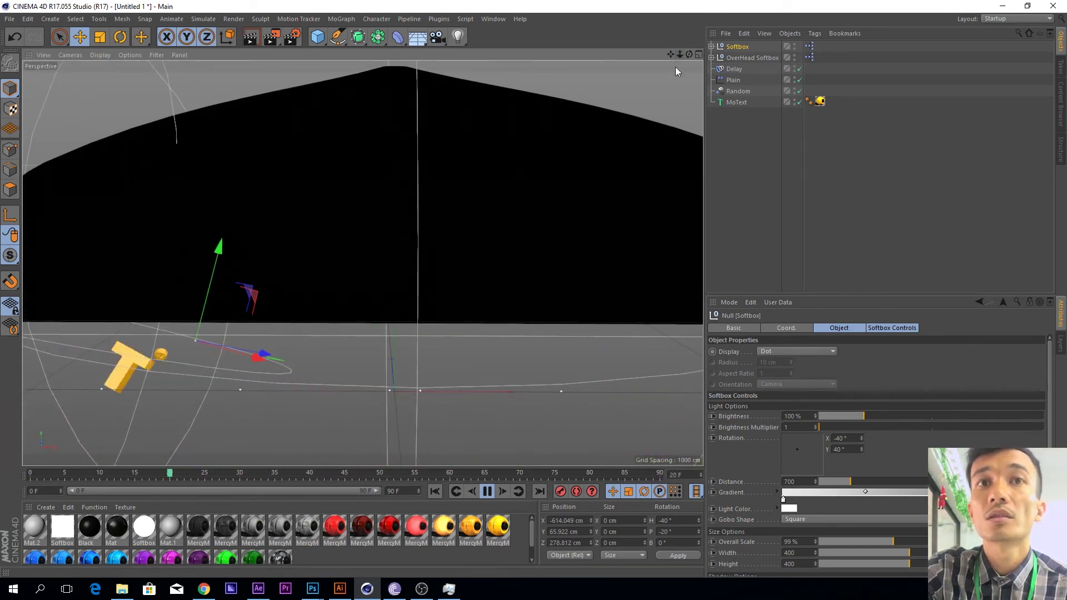
key("F7")
left_click(295, 38)
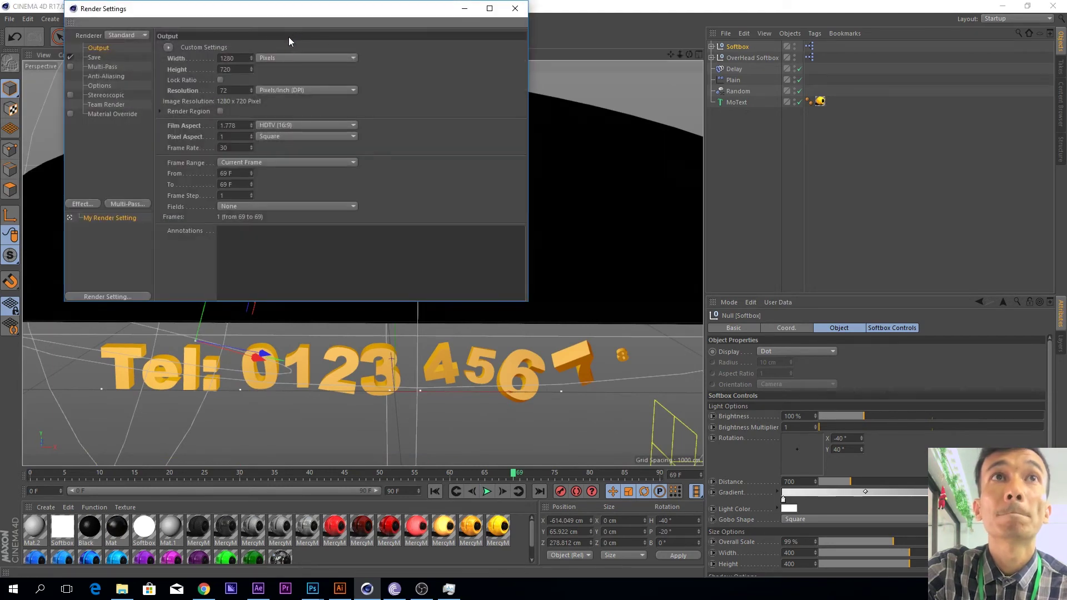
Add Ambient Occlusion and Global Illumination effects to the Cinema 4D render settings.
left_click(92, 203)
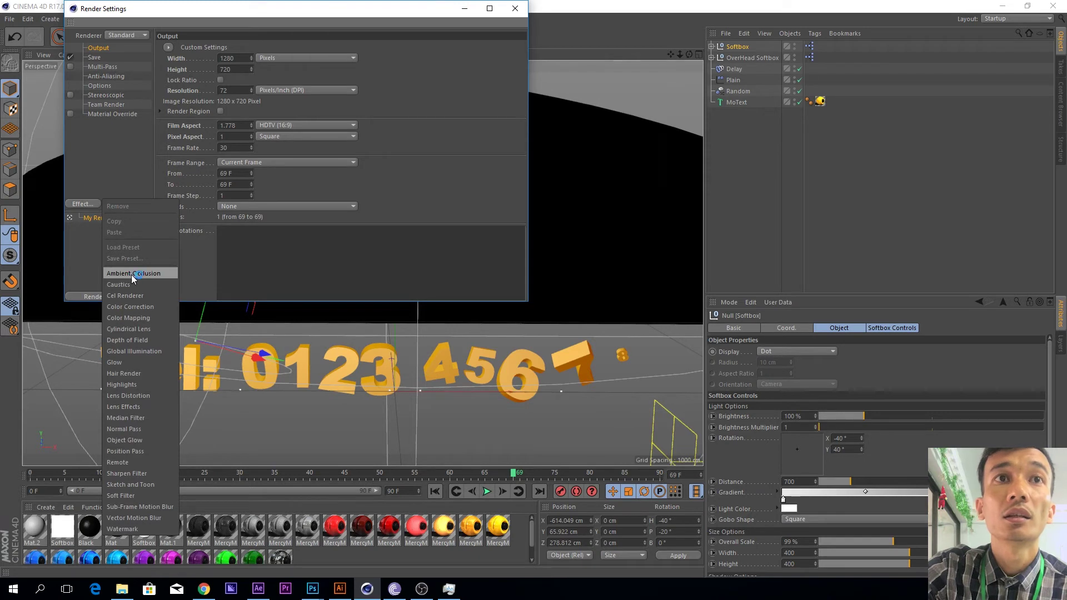
left_click(148, 275)
left_click(83, 204)
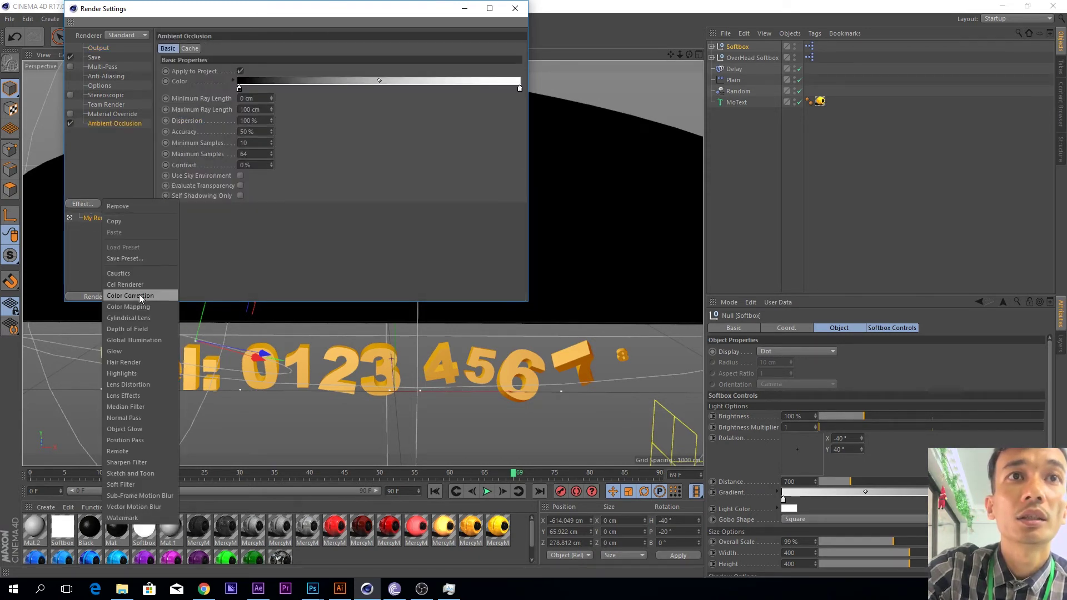
left_click(129, 342)
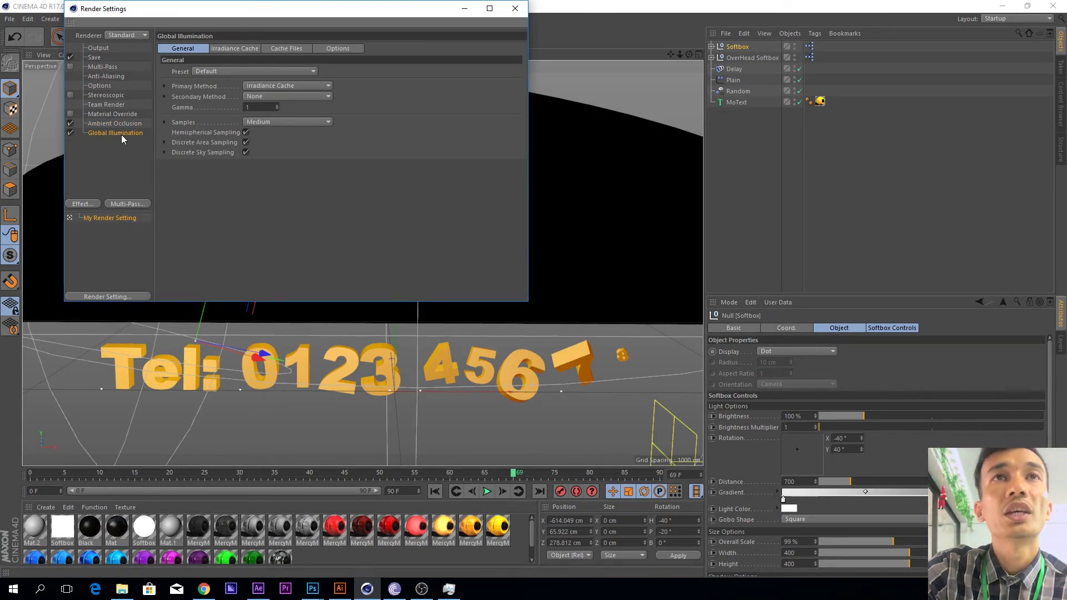
Set the output Frame Range to All Frames, 0 to 90.
left_click(103, 48)
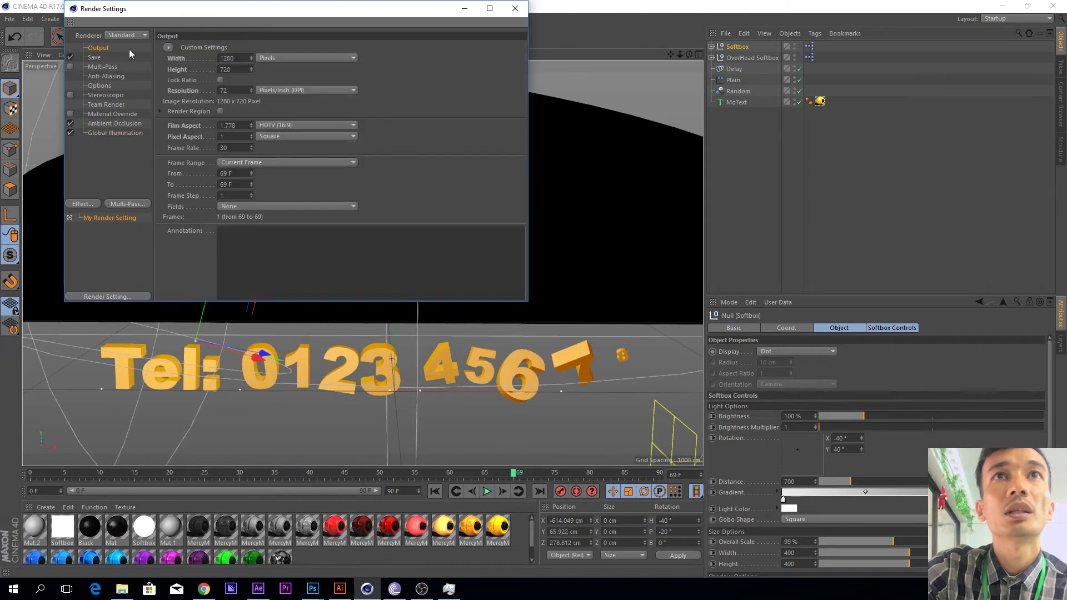
left_click(242, 162)
left_click(266, 197)
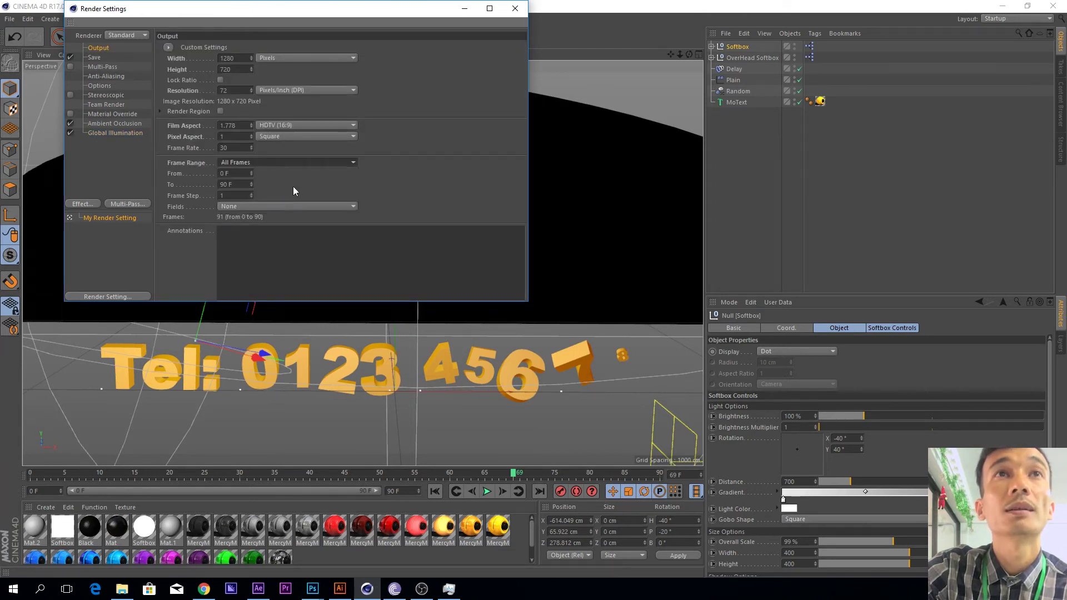
left_click(98, 57)
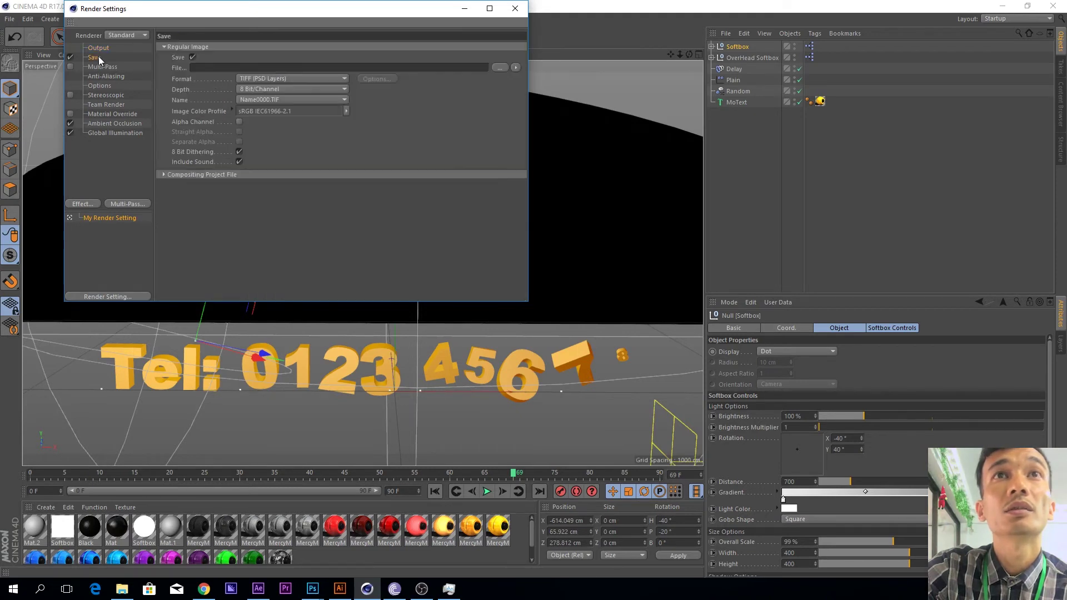
Save the frames as PNG with straight alpha and set anti-aliasing to Best.
left_click(295, 79)
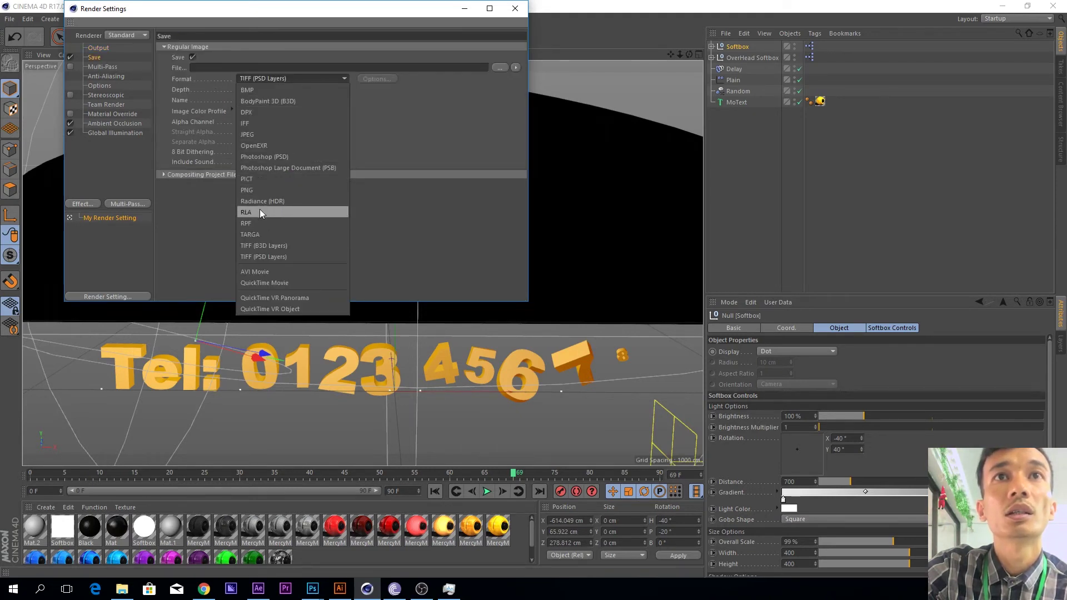
left_click(246, 191)
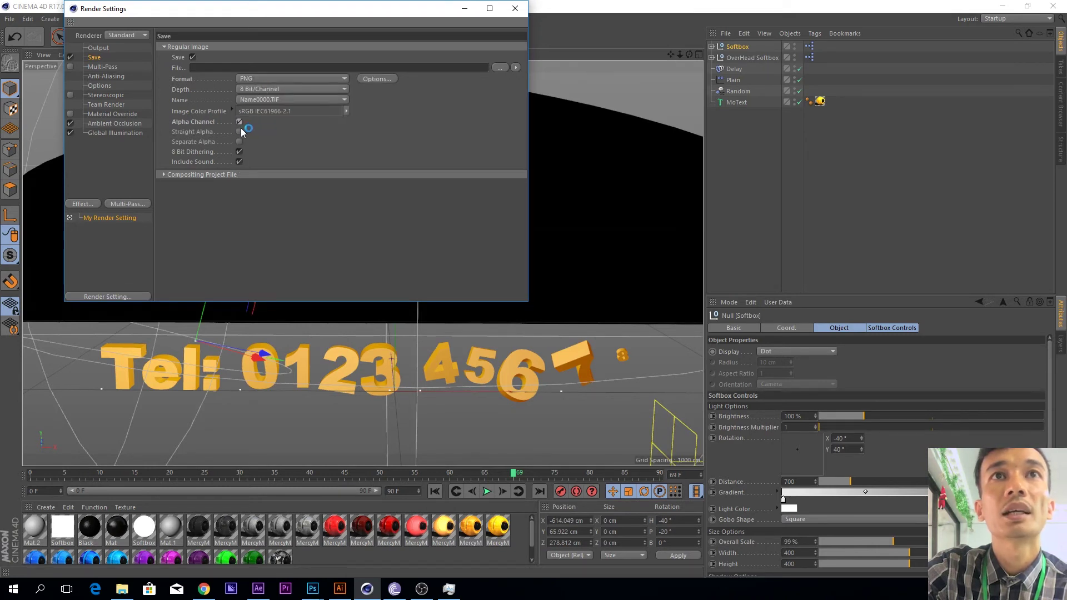
left_click(241, 131)
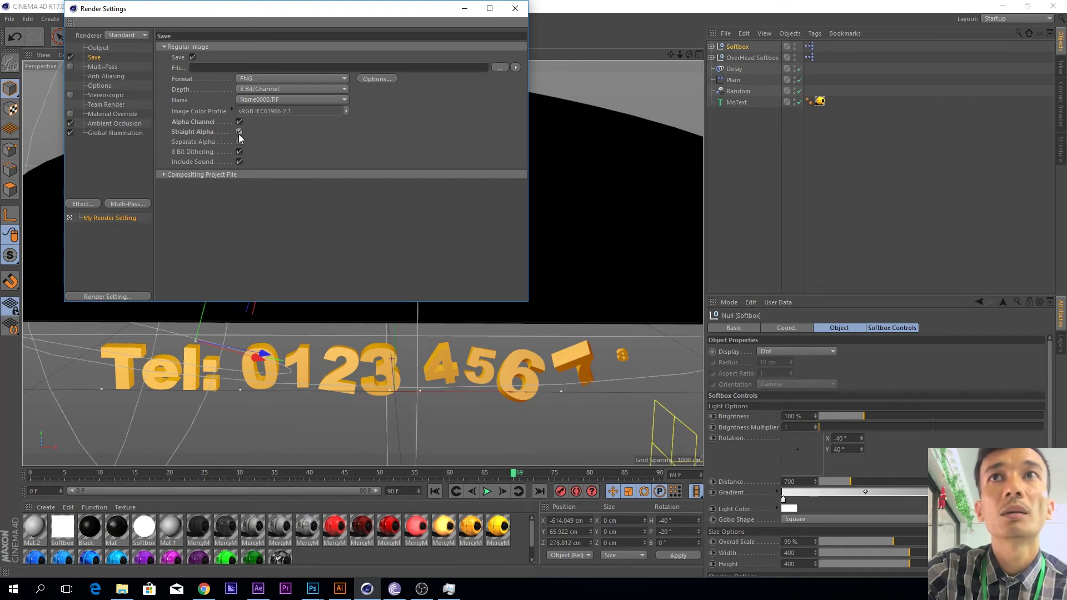
left_click(109, 76)
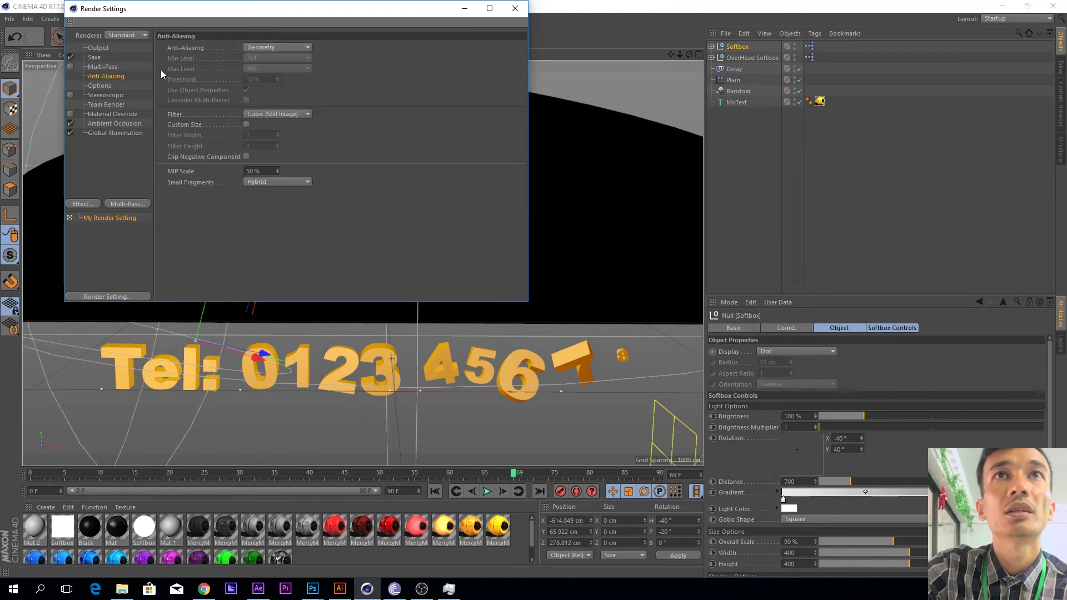
left_click(300, 45)
left_click(269, 87)
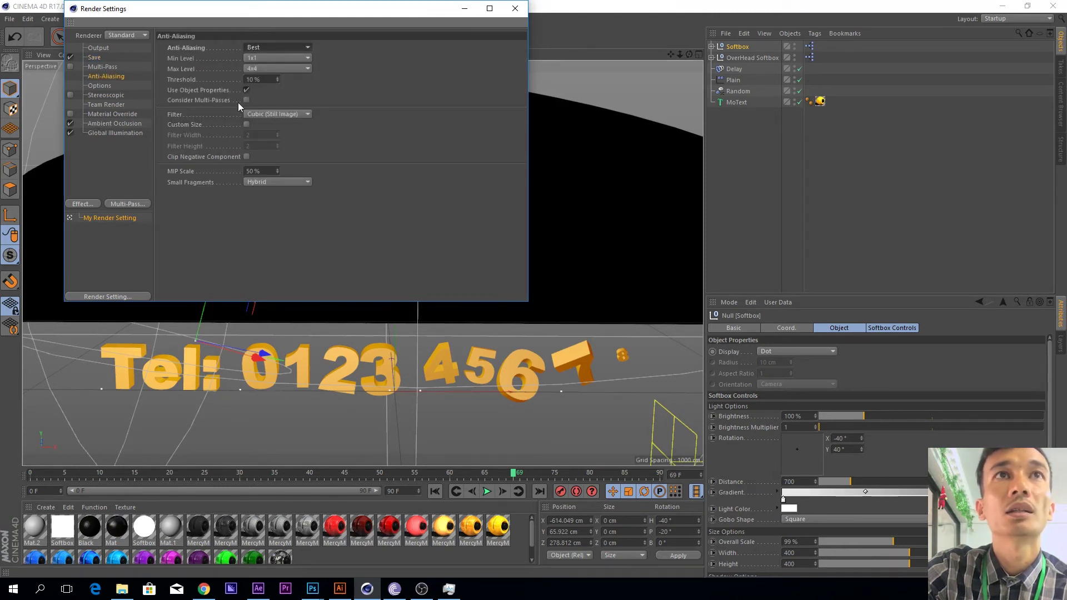
Save the render as 'Tel' inside a new Tel folder and close the render settings.
left_click(94, 57)
left_click(496, 68)
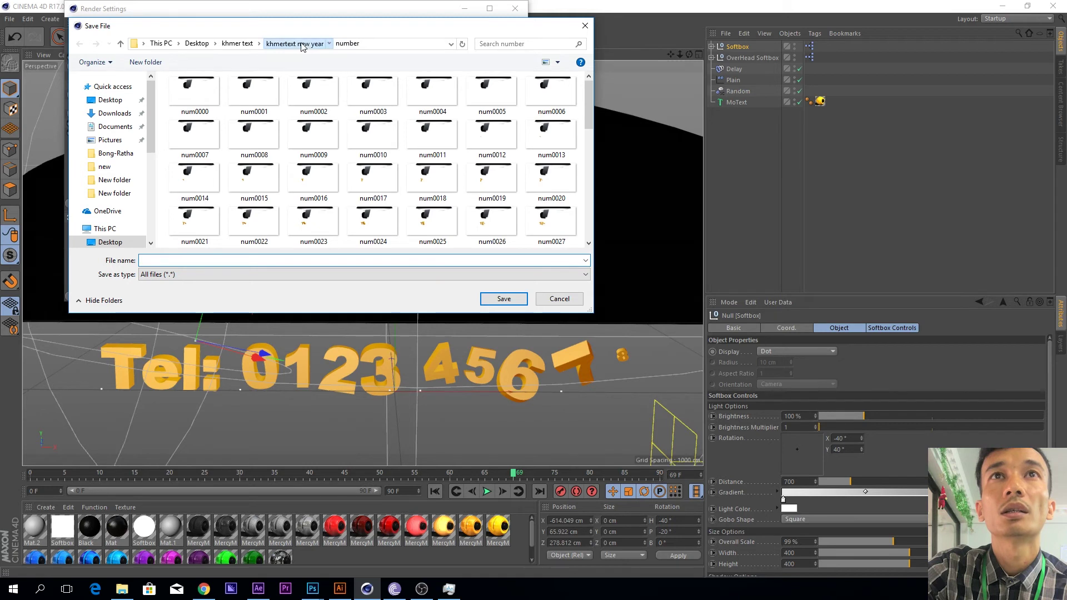
left_click(247, 44)
left_click(145, 62)
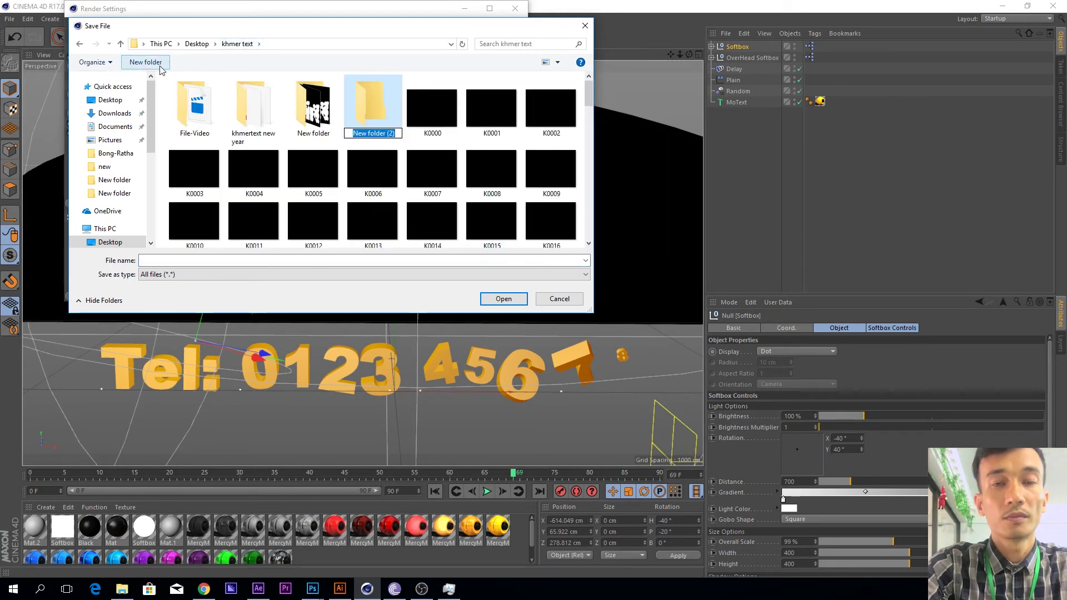
type("Tel")
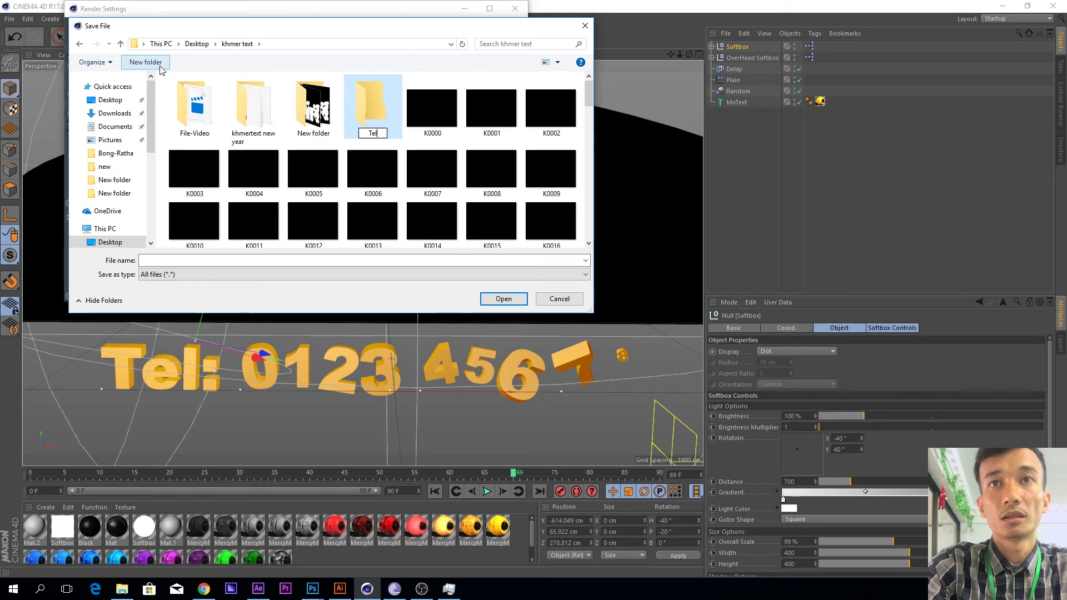
key("Return")
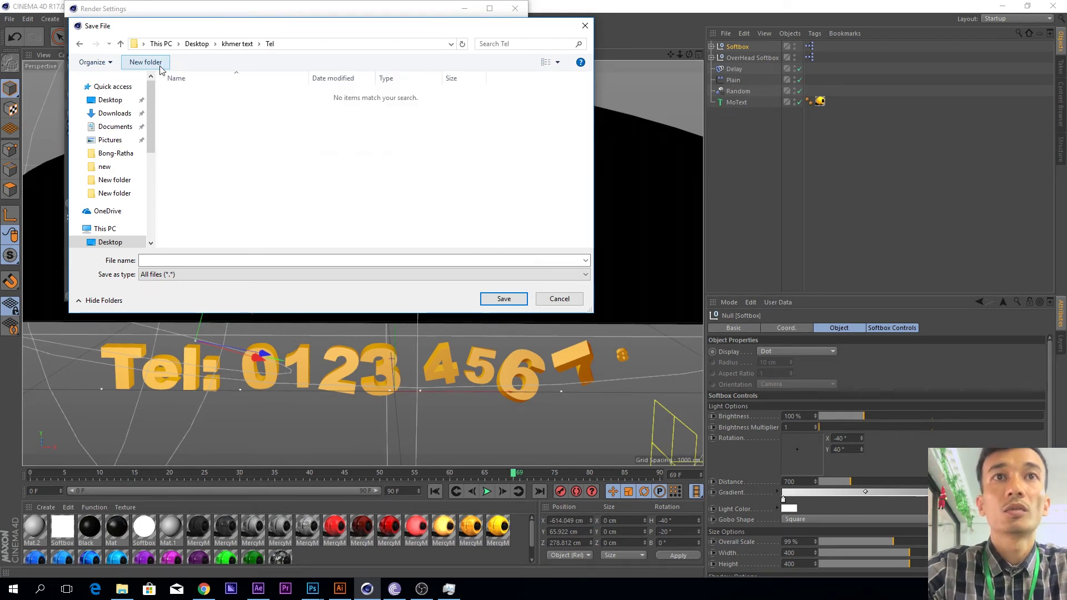
left_click(275, 263)
type("Tel")
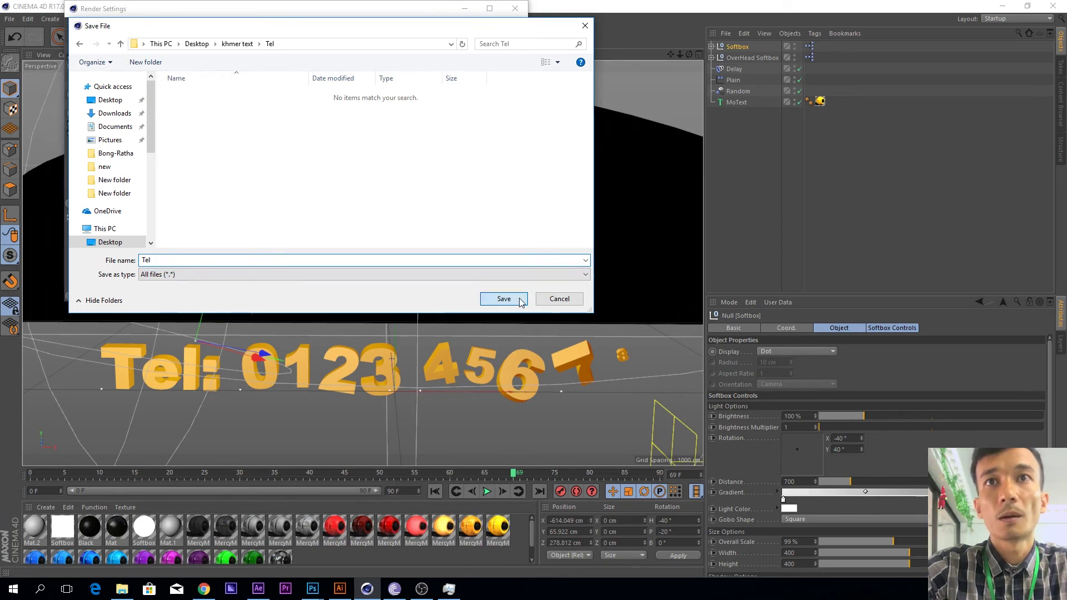
left_click(503, 299)
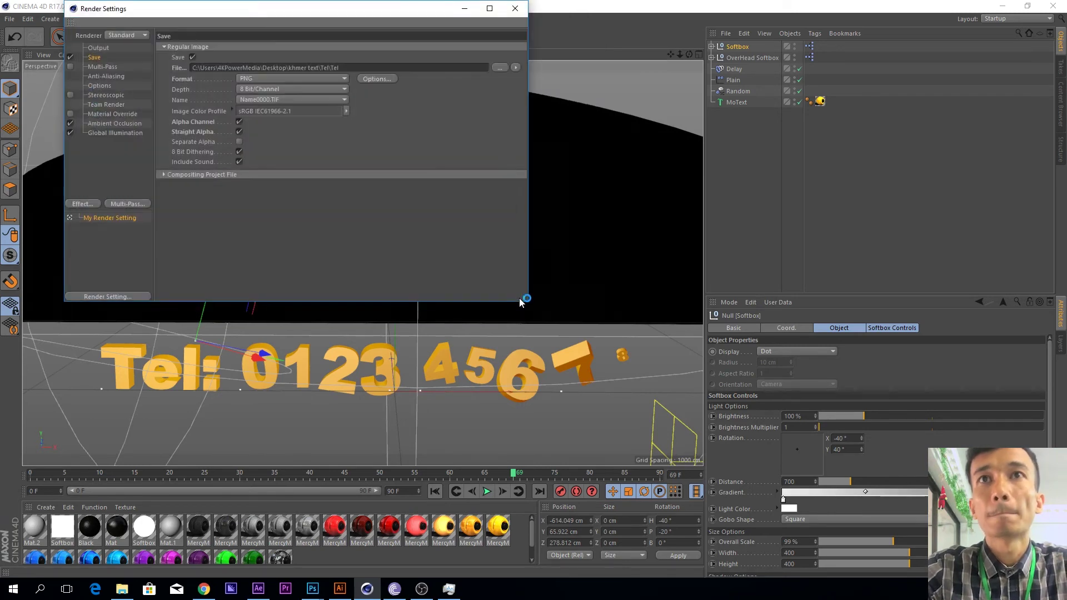
left_click(515, 9)
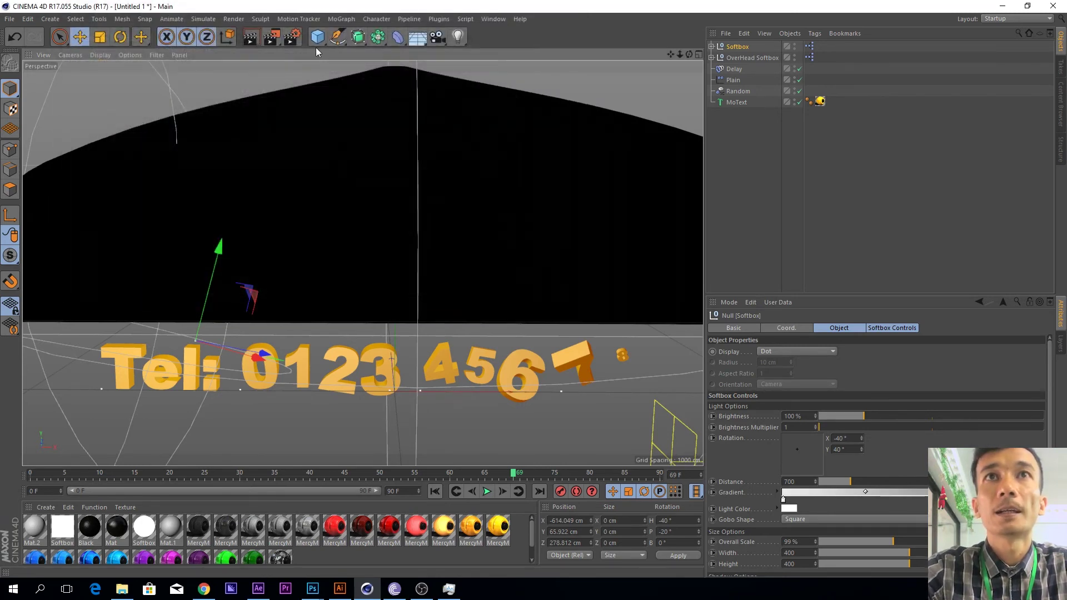
Render the animation to the Picture Viewer, dismissing the Asset Error dialog.
left_click(274, 42)
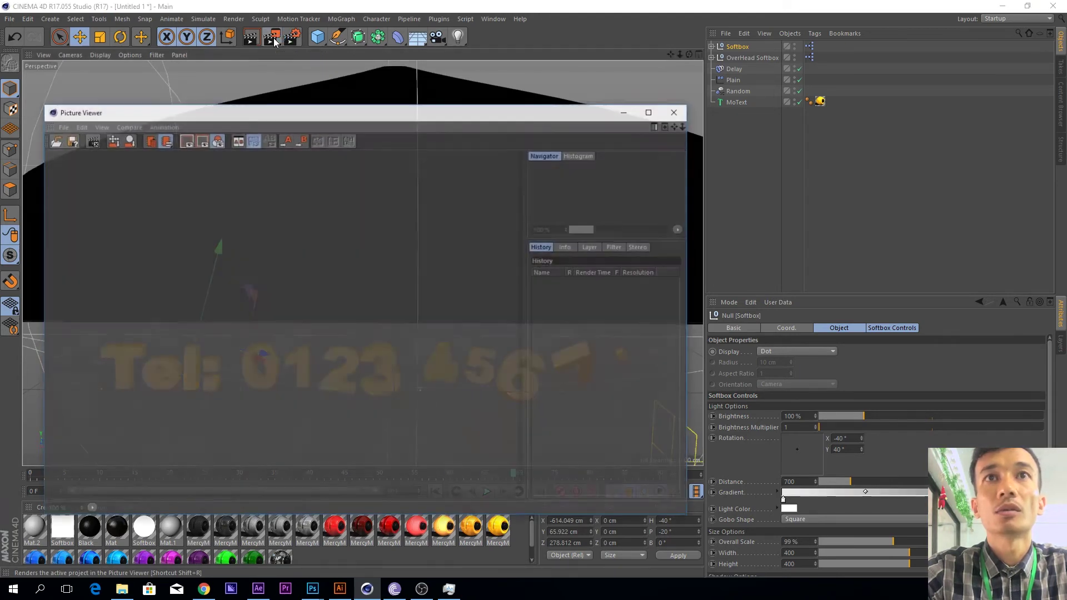
left_click(255, 173)
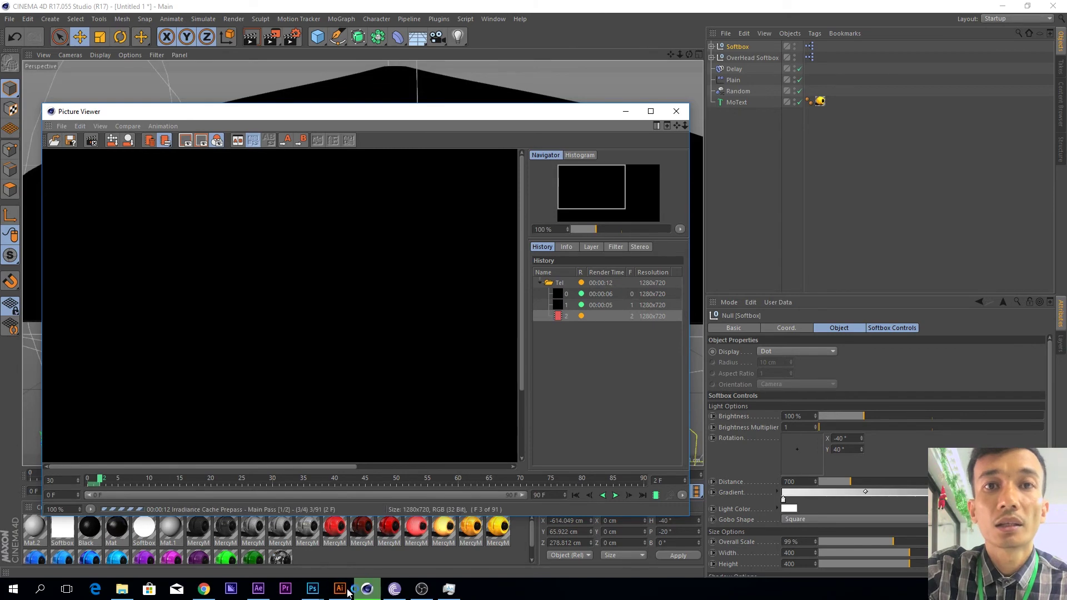
Back in After Effects, delete both Pre-comp 1 layers from Comp 1.
left_click(259, 590)
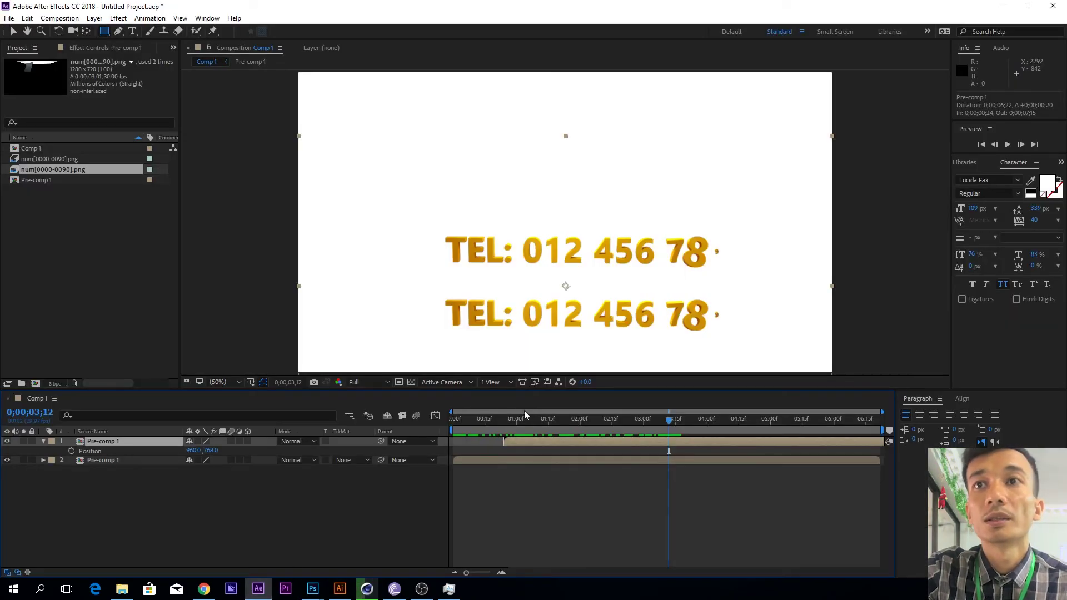
left_click_drag(672, 422, 470, 422)
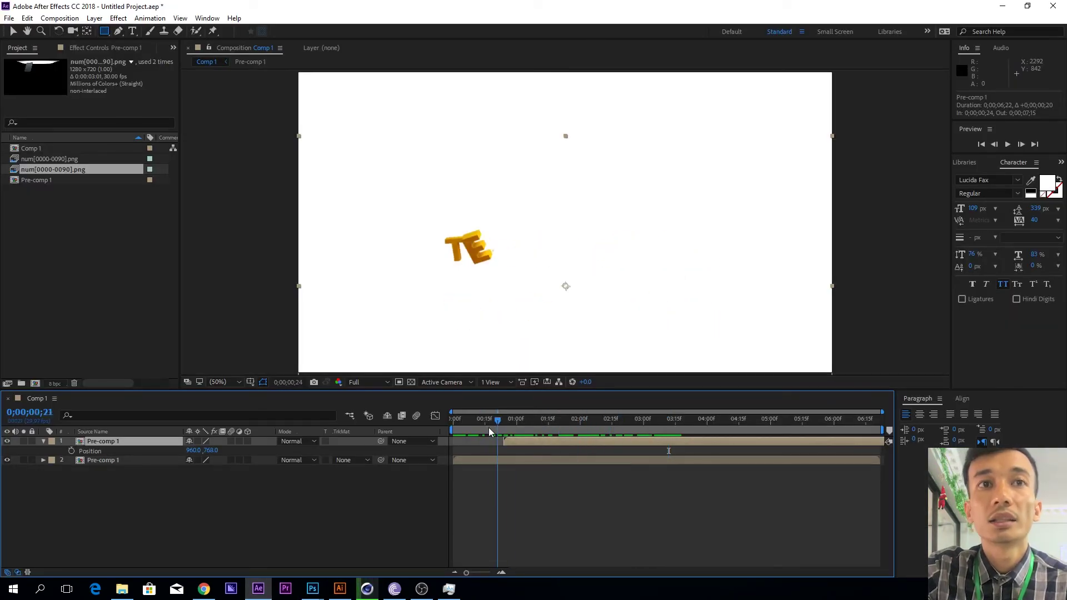
left_click(123, 463)
key("Delete")
left_click(105, 441)
key("Delete")
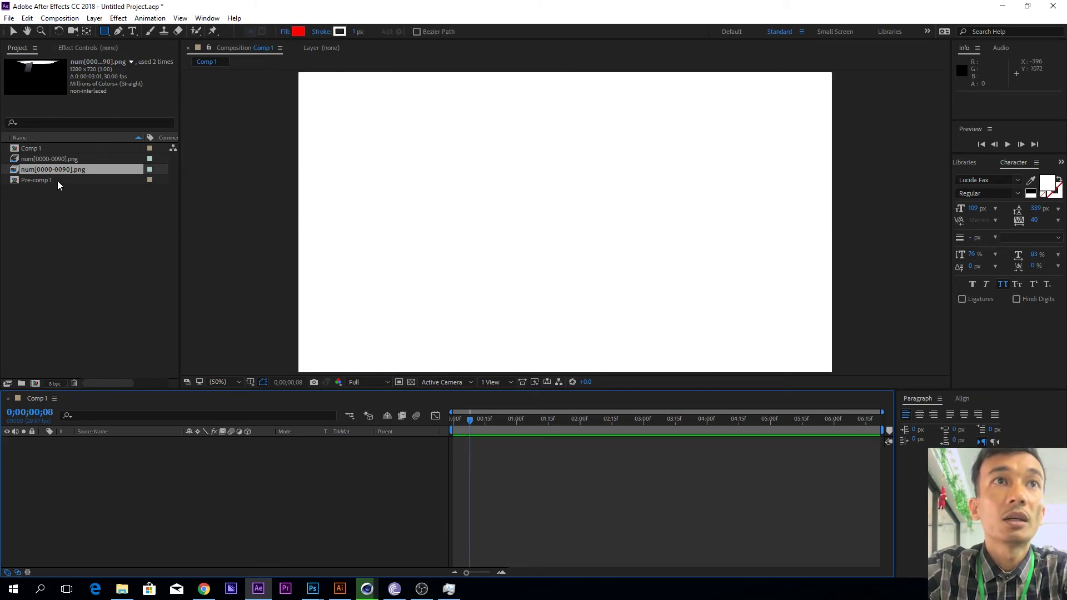
Delete the two old footage items and Pre-comp 1 from the project.
left_click(20, 225)
left_click_drag(75, 158, 66, 194)
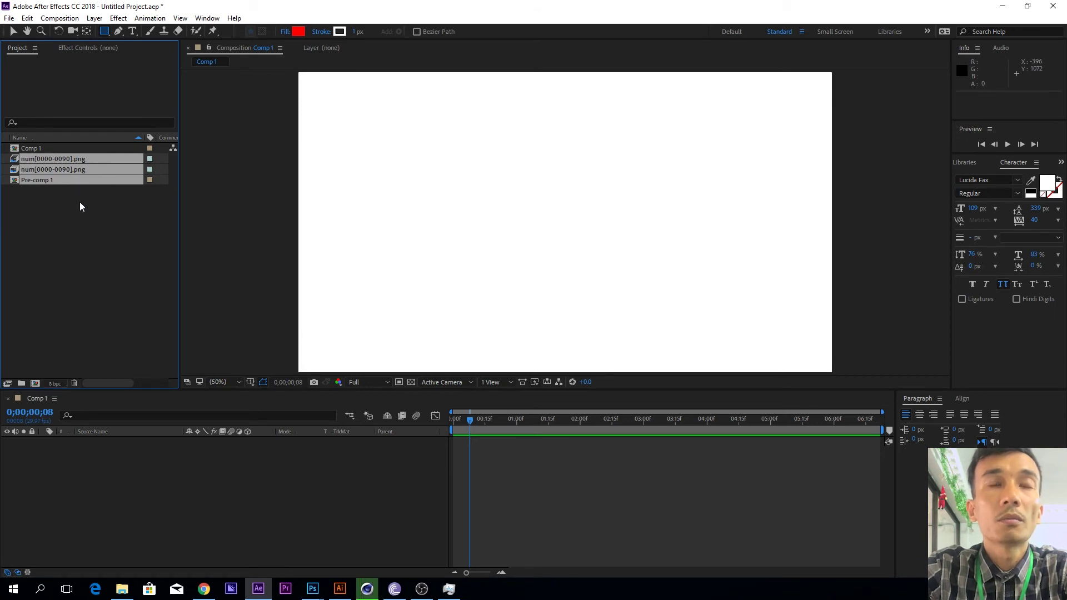
key("Delete")
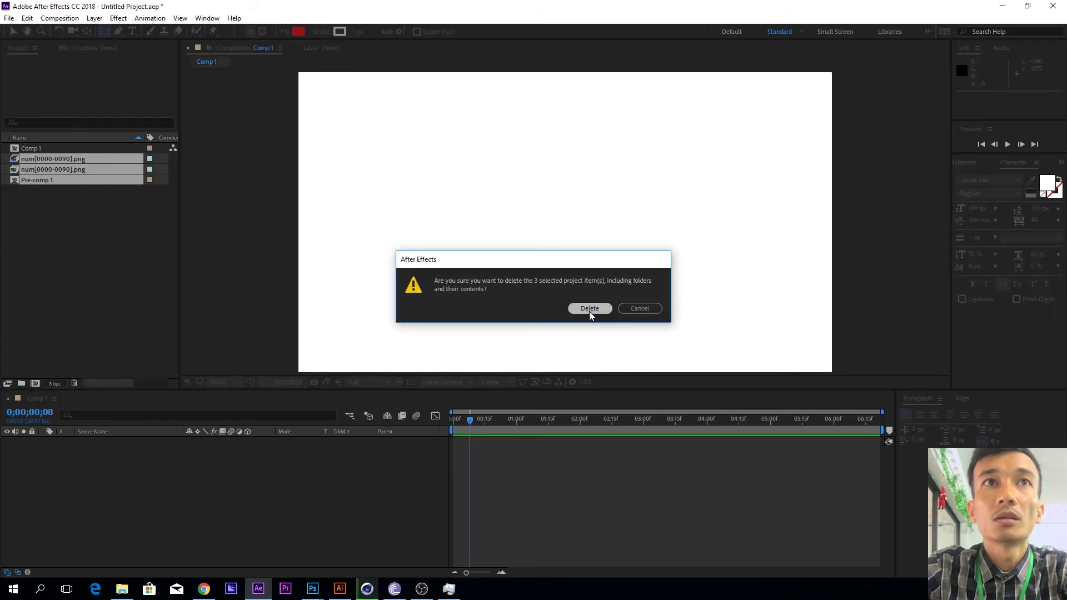
left_click(589, 309)
Import num0000 as a PNG Sequence into the project.
right_click(88, 212)
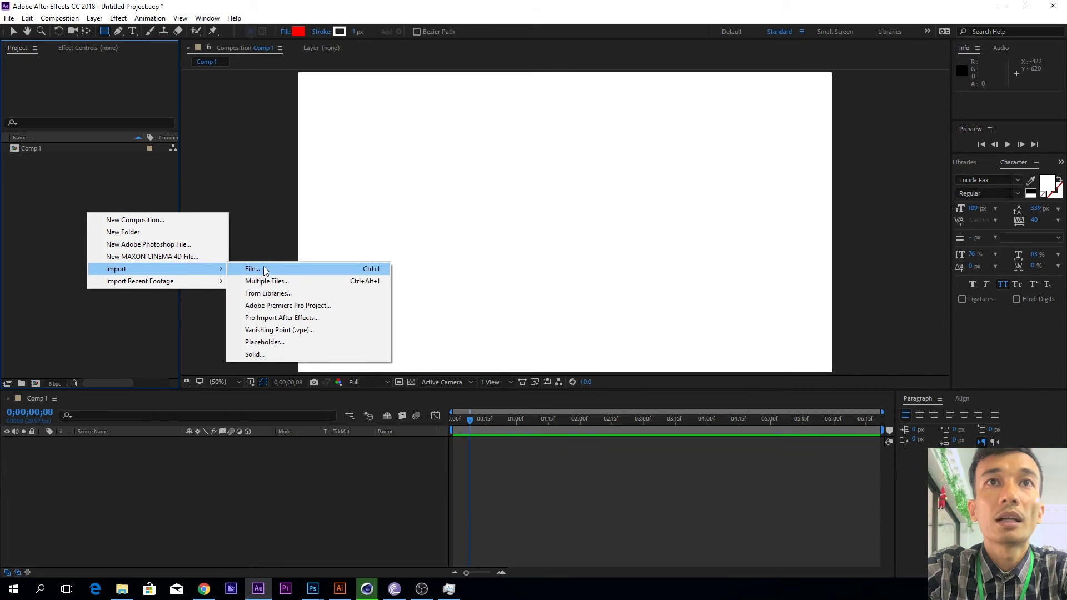
mouse_move(116, 268)
left_click(278, 267)
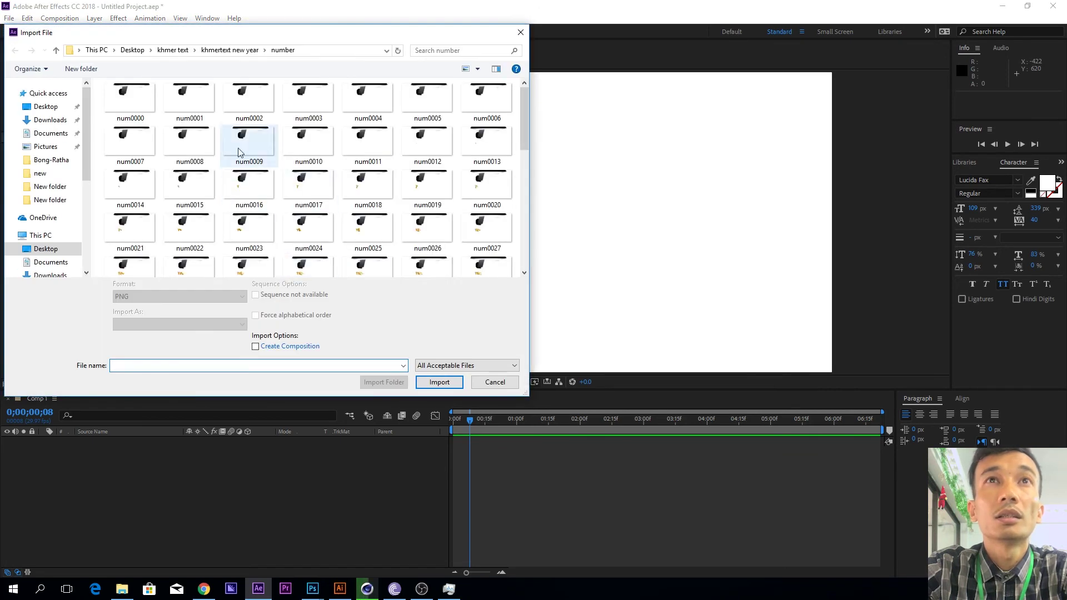
left_click(133, 102)
left_click(257, 295)
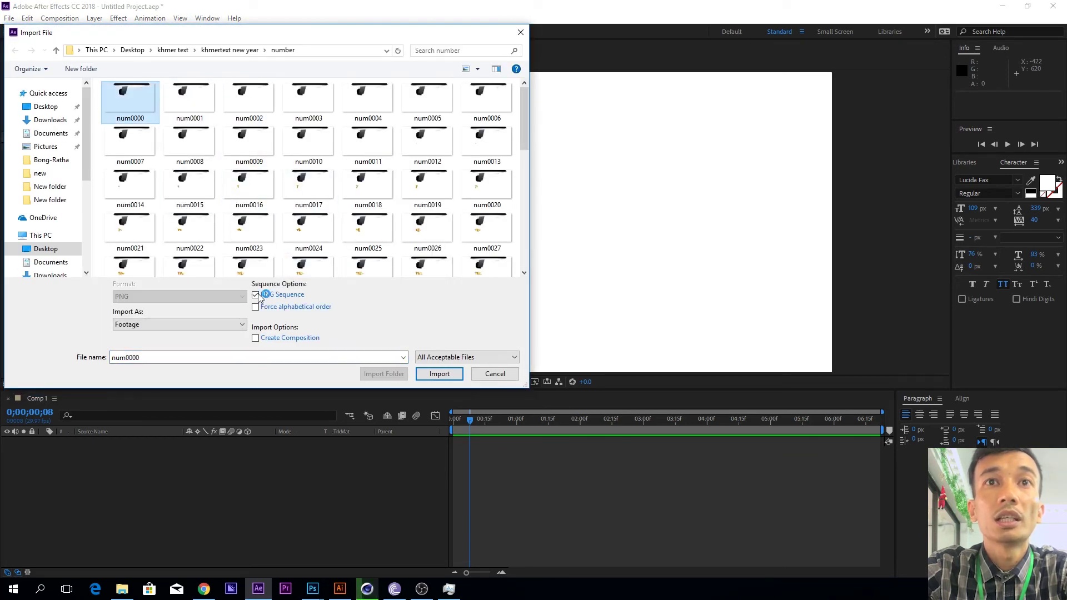
left_click(434, 374)
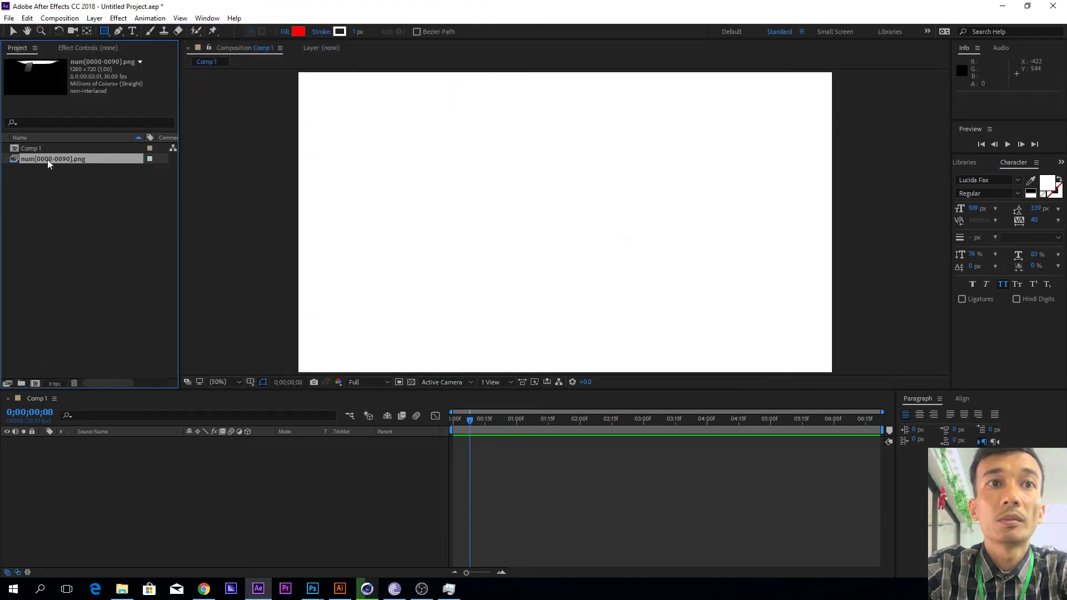
Add the num PNG sequence to Comp 1, fit it to the comp, and rectangle-mask the text.
left_click_drag(120, 458, 118, 465)
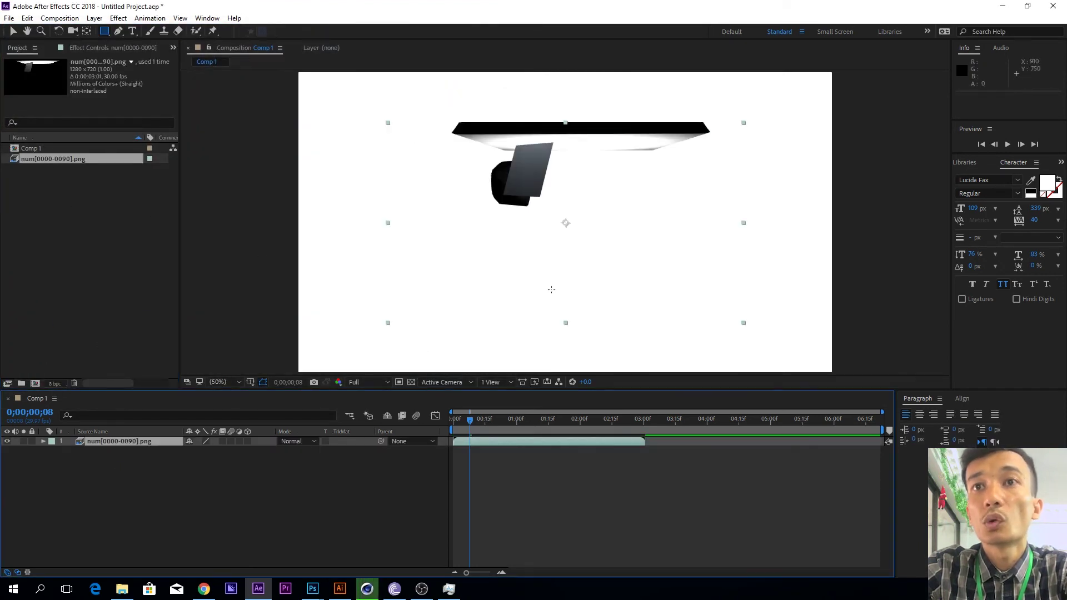
left_click_drag(507, 427, 591, 438)
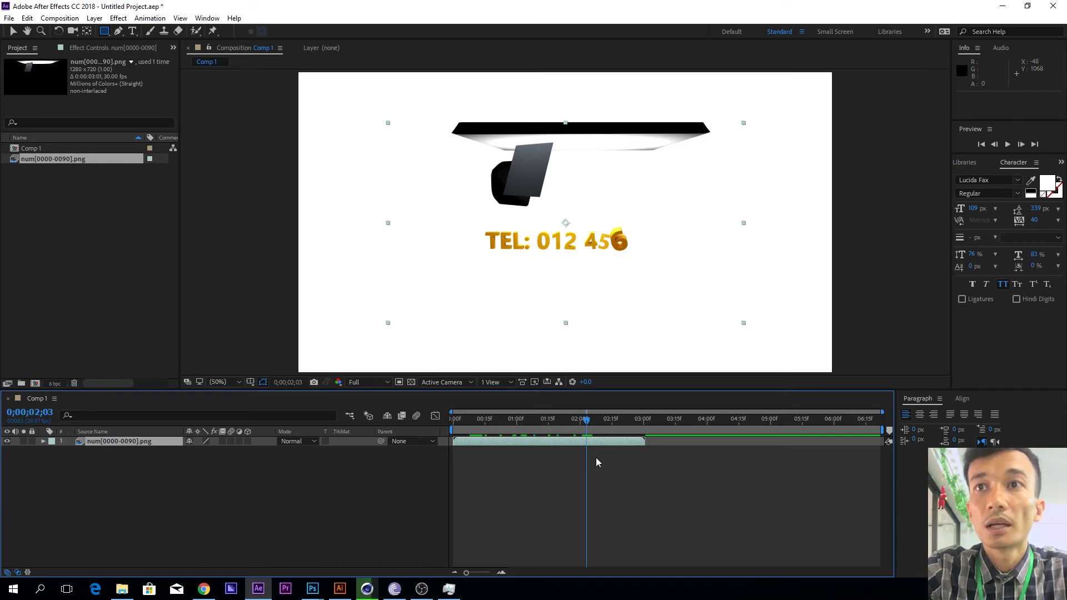
right_click(573, 446)
mouse_move(605, 171)
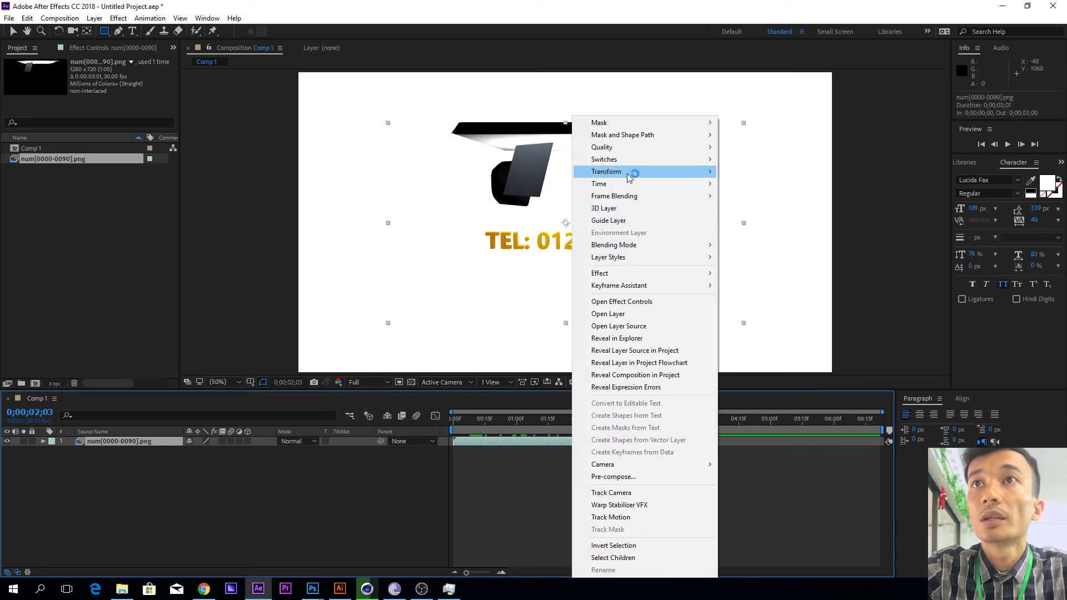
left_click(751, 317)
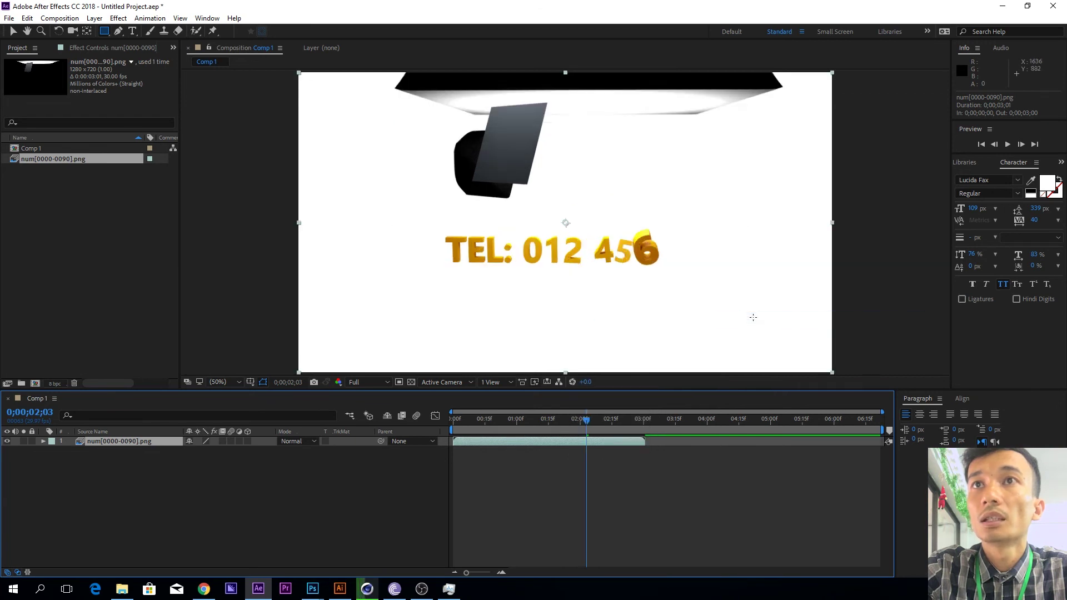
left_click(106, 32)
mouse_move(400, 206)
left_mouse_down()
mouse_move(759, 297)
mouse_move(823, 301)
left_mouse_up()
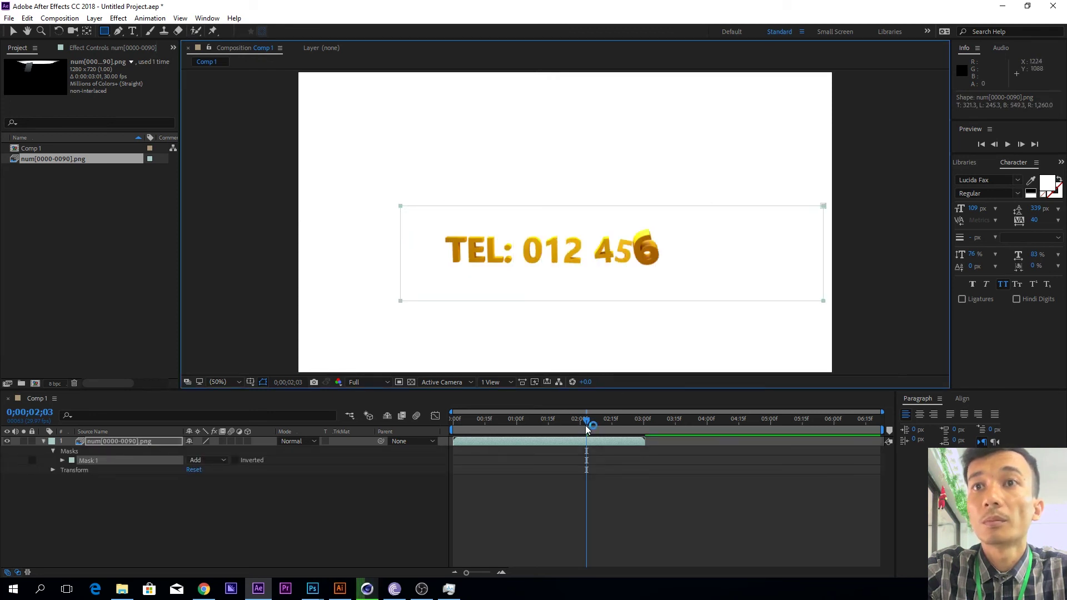
Preview the masked animation from the start at Third resolution.
left_click_drag(587, 427, 453, 423)
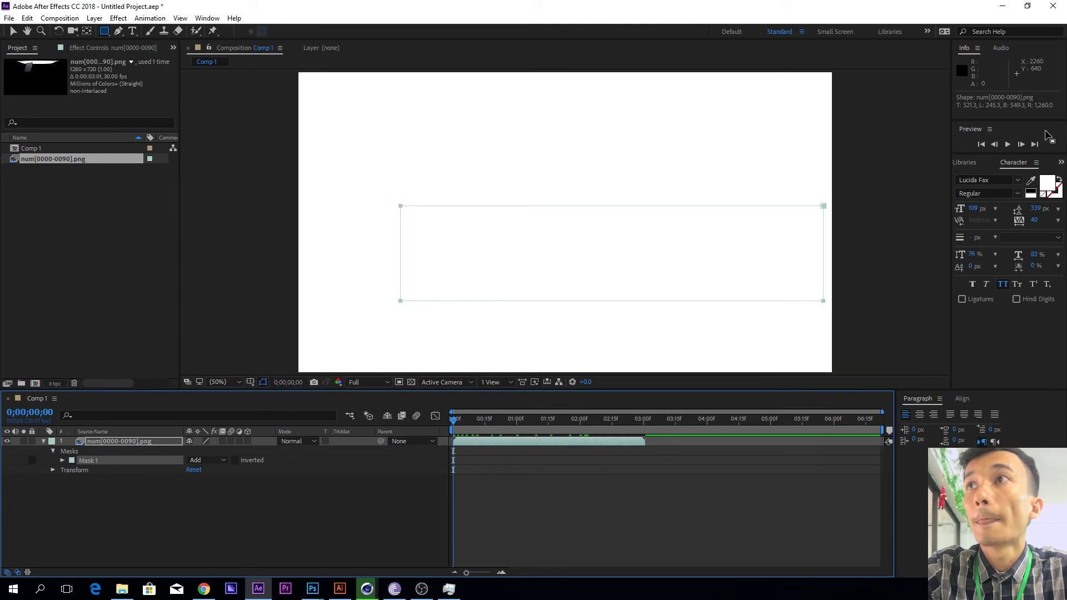
left_click(1007, 144)
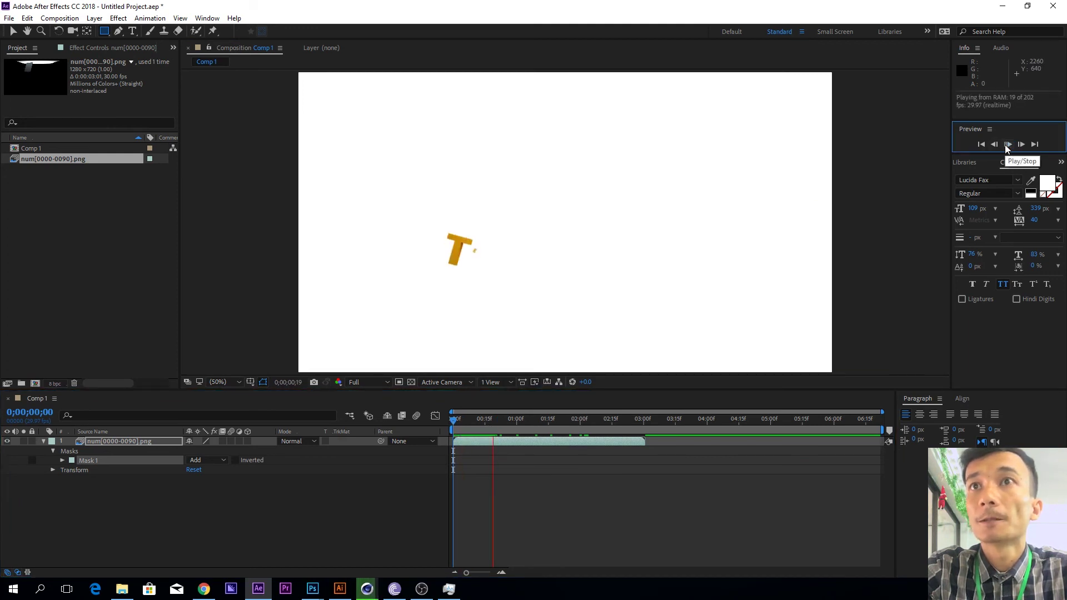
left_click(1004, 144)
left_click(505, 418)
left_click_drag(506, 418, 468, 419)
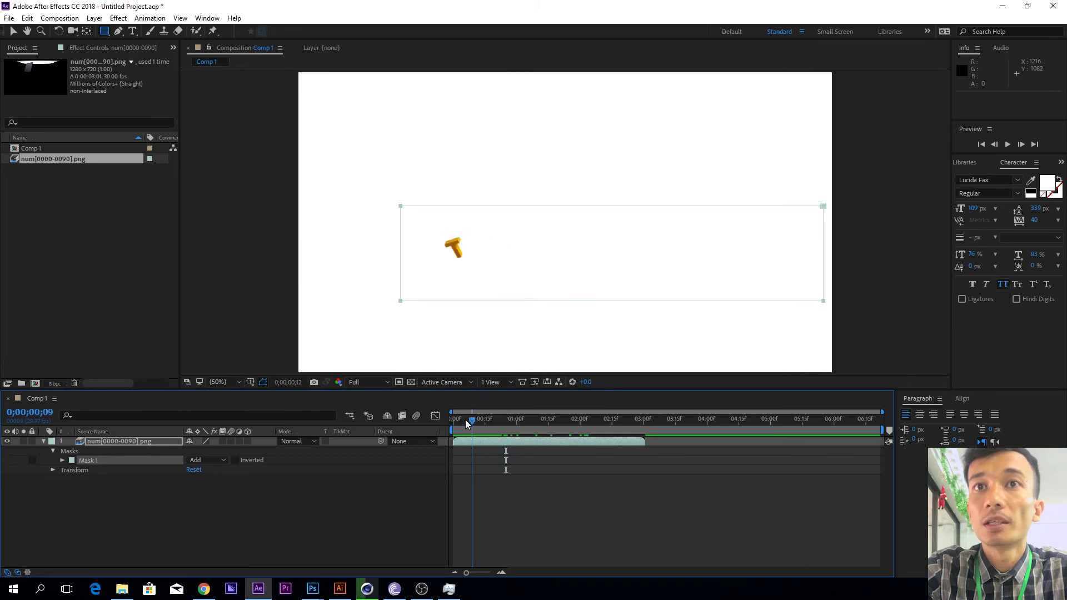
left_click(364, 383)
left_click(381, 437)
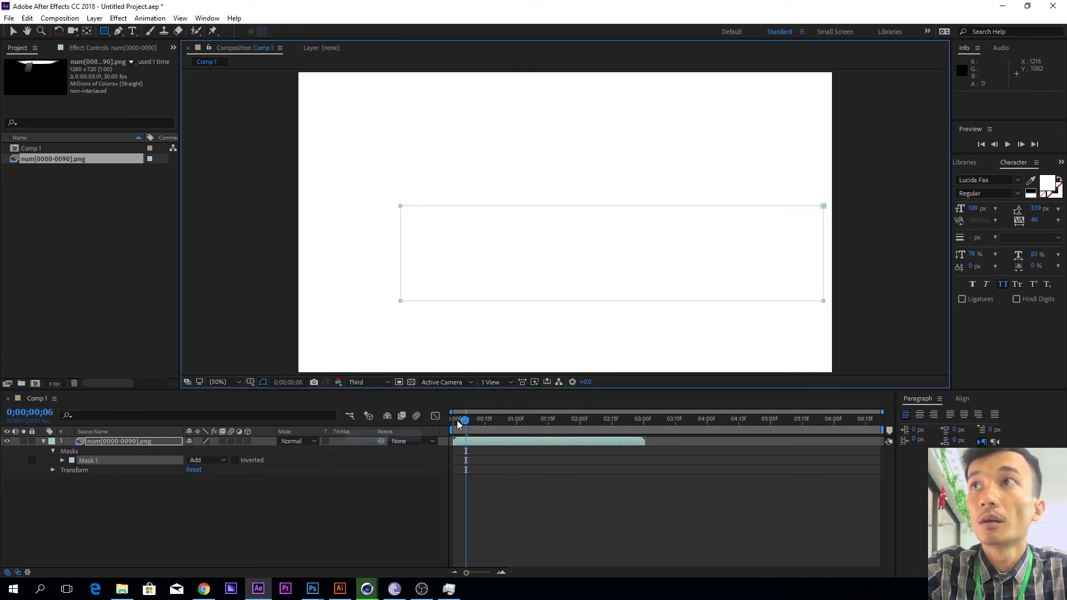
left_click(1011, 143)
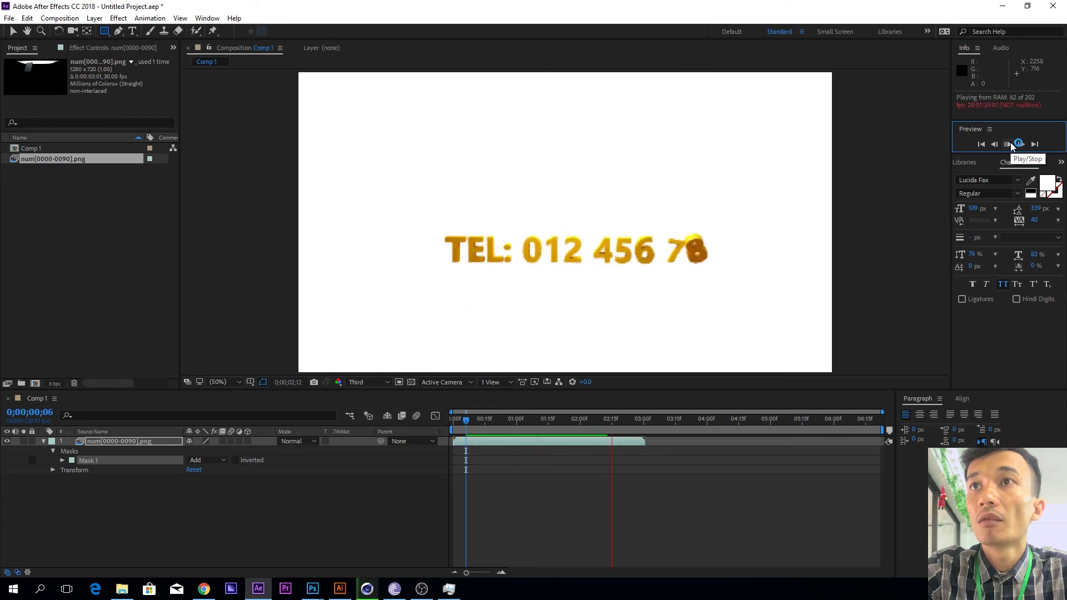
left_click(1011, 144)
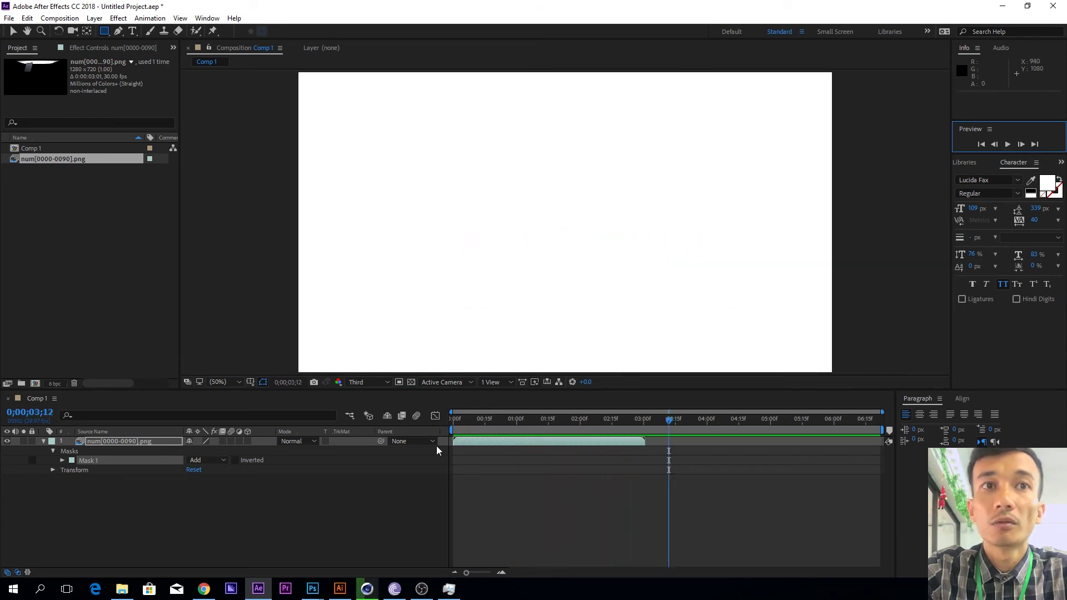
left_click(43, 441)
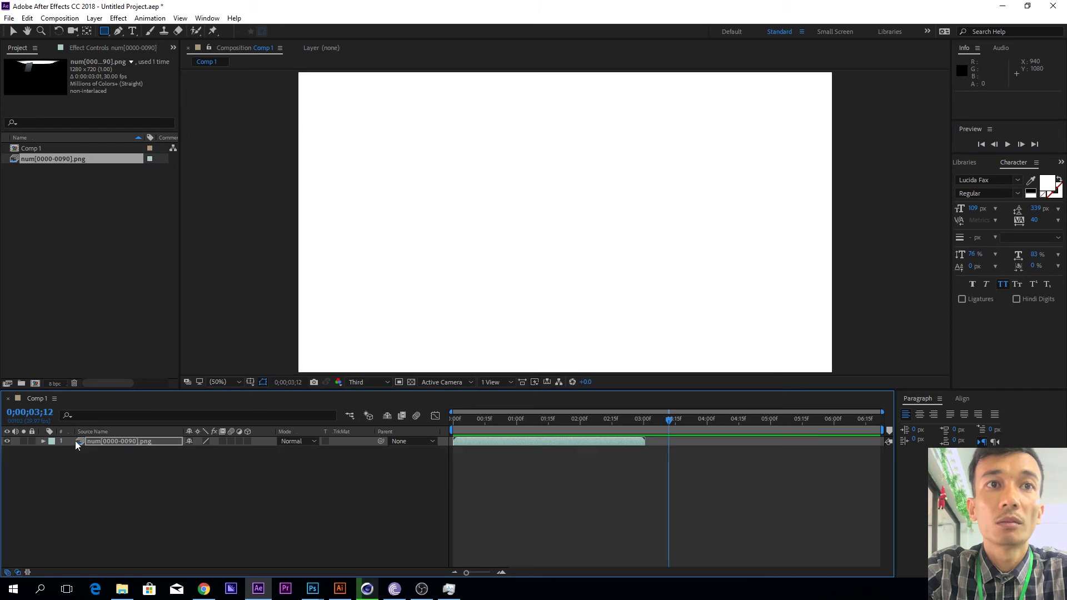
Duplicate the PNG sequence layer, start the copy after the original, and time-reverse it.
left_click(112, 457)
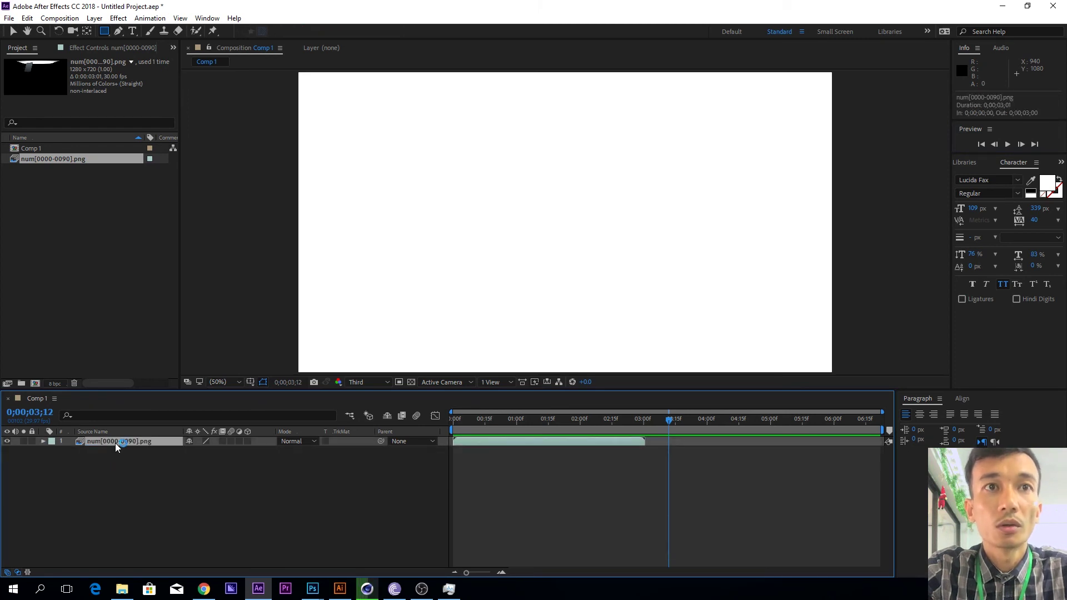
key("ctrl+d")
left_click_drag(525, 448, 718, 451)
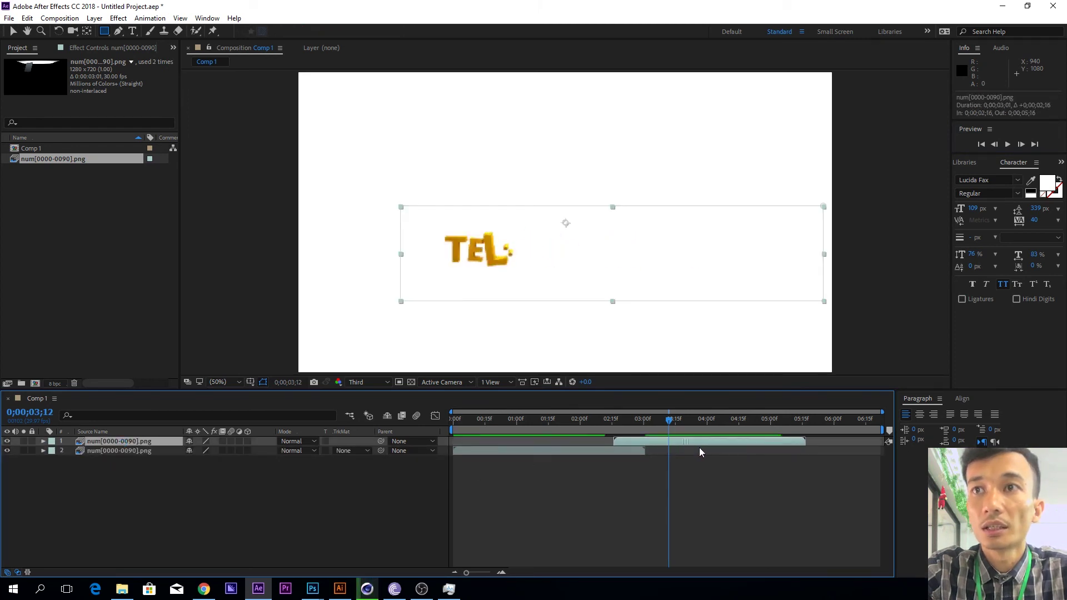
right_click(715, 442)
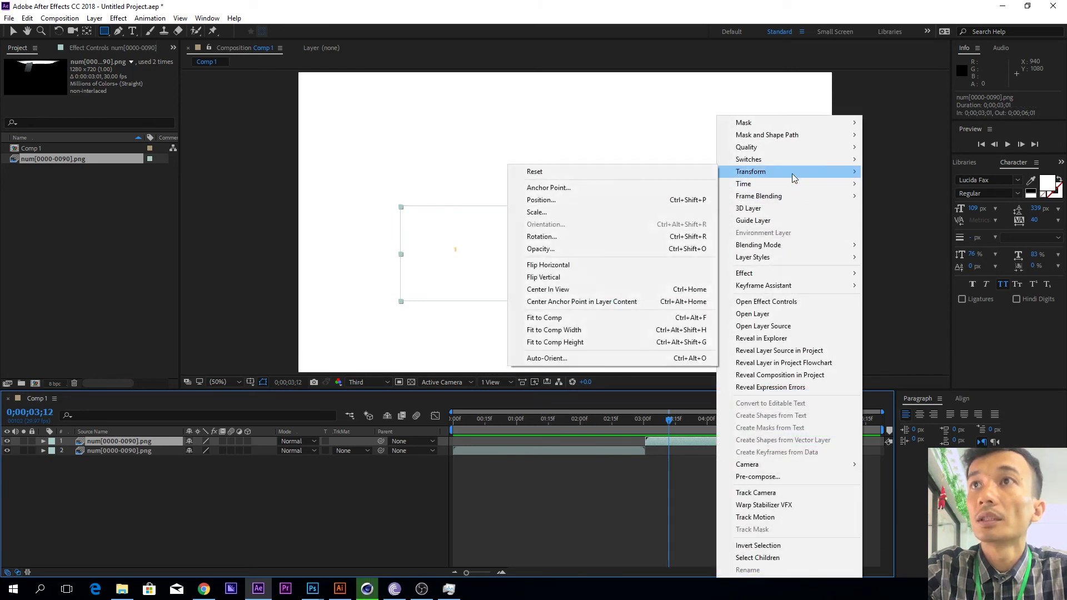
mouse_move(744, 183)
left_click(914, 197)
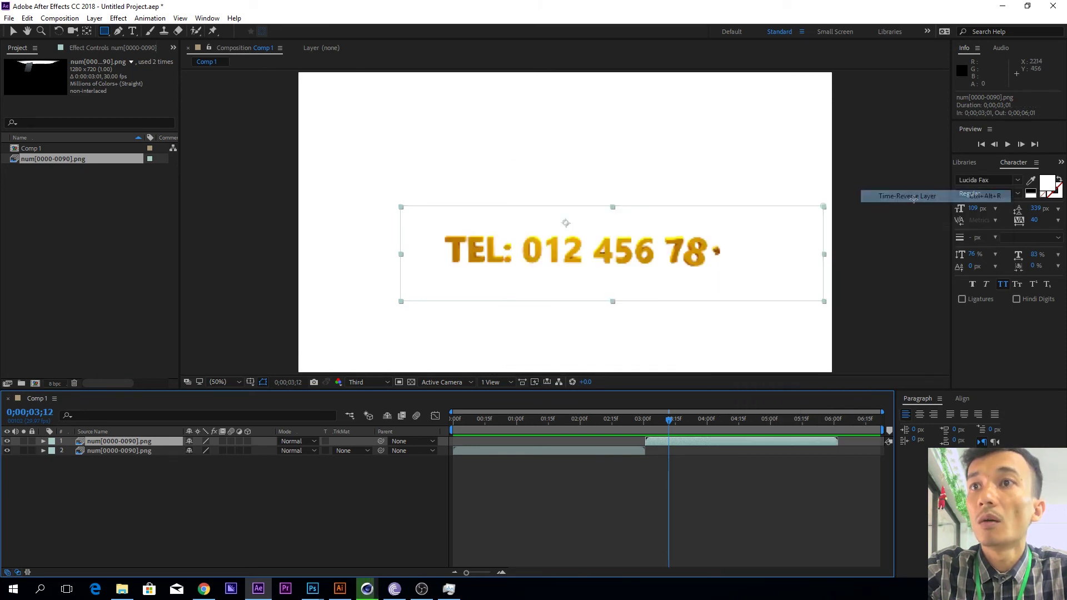
Preview the two-layer TEL animation from the first frame.
left_click_drag(671, 420, 431, 431)
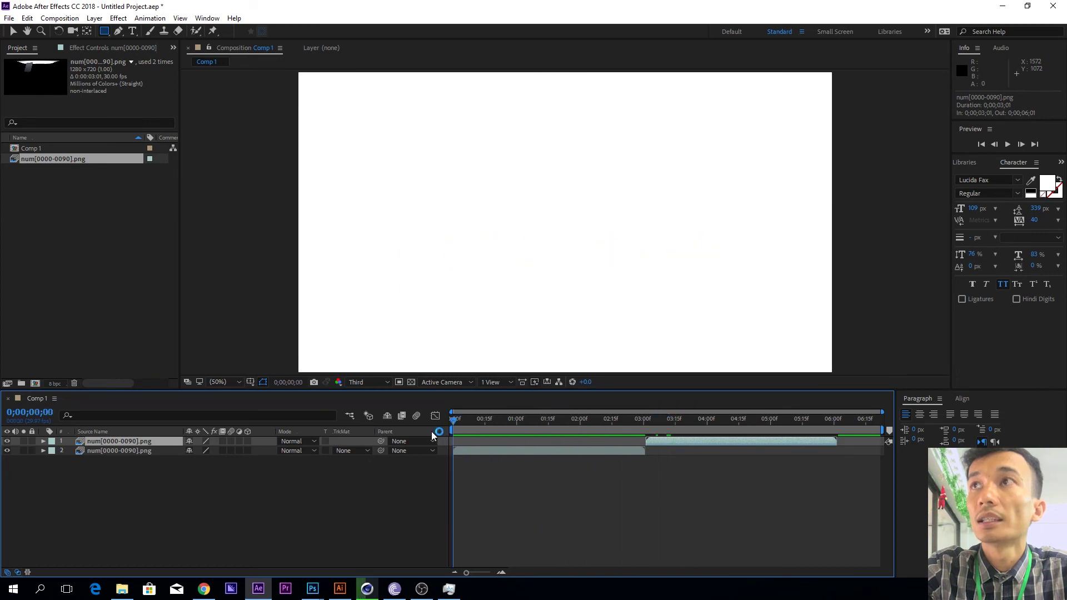
left_click(1006, 144)
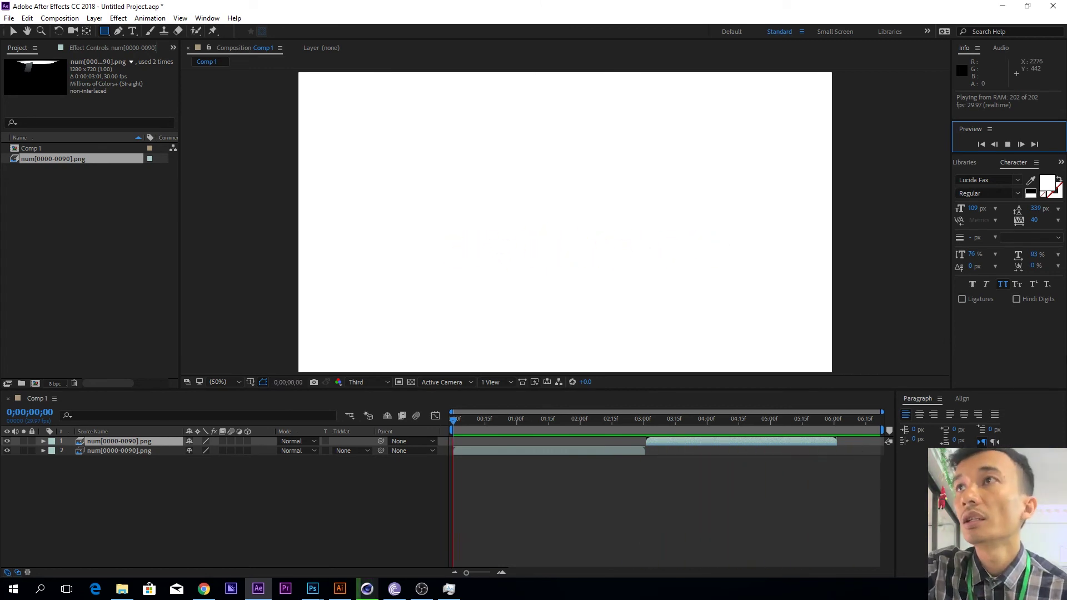
left_click(1006, 145)
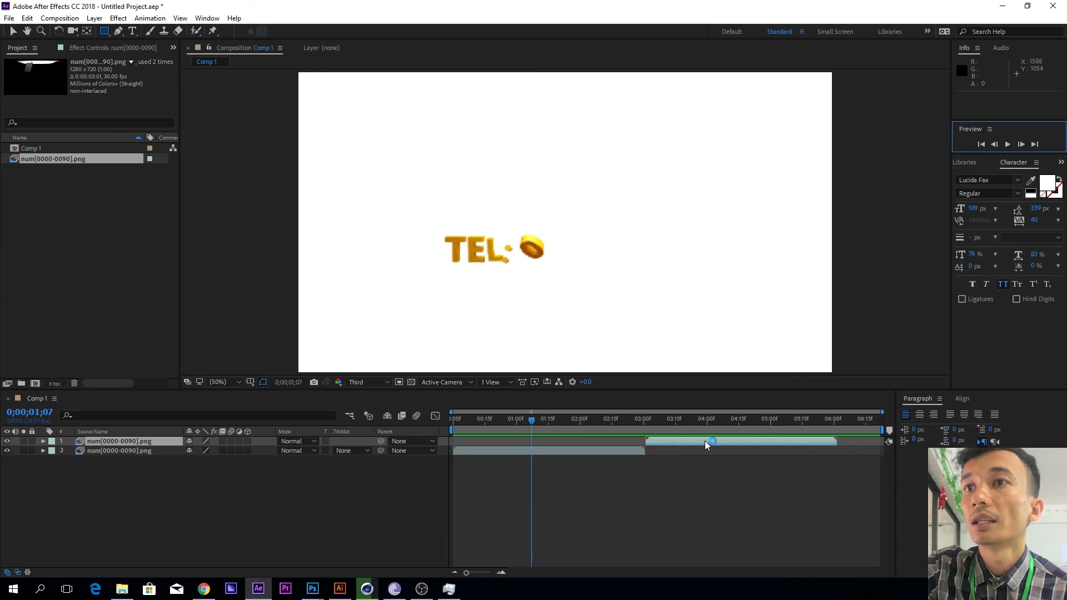
Time-stretch the reversed copy to -300%, slide it to start near 2:15, and preview.
right_click(704, 441)
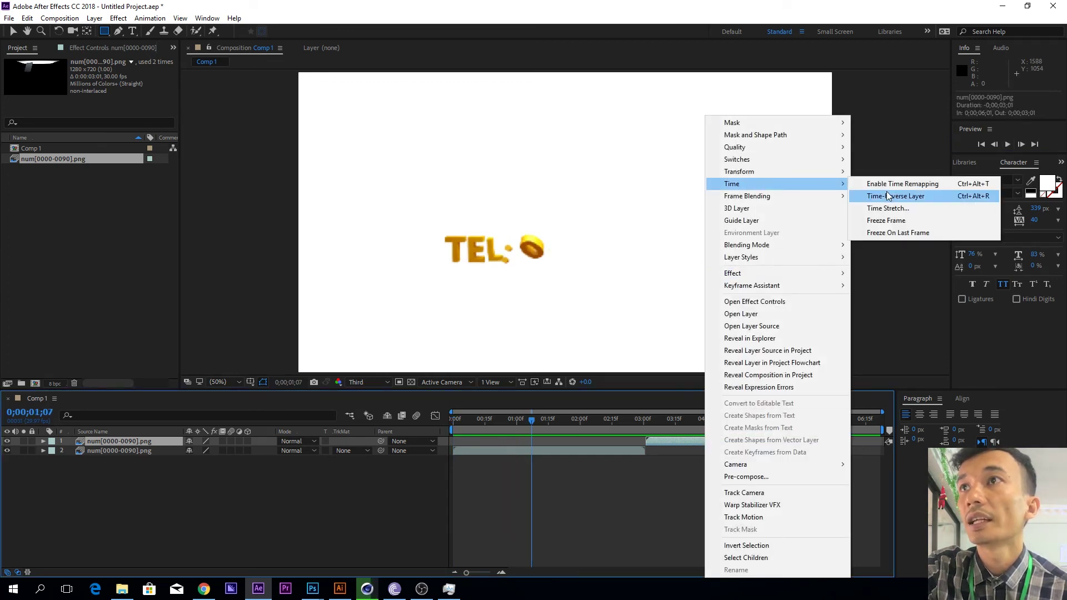
mouse_move(731, 184)
left_click(905, 205)
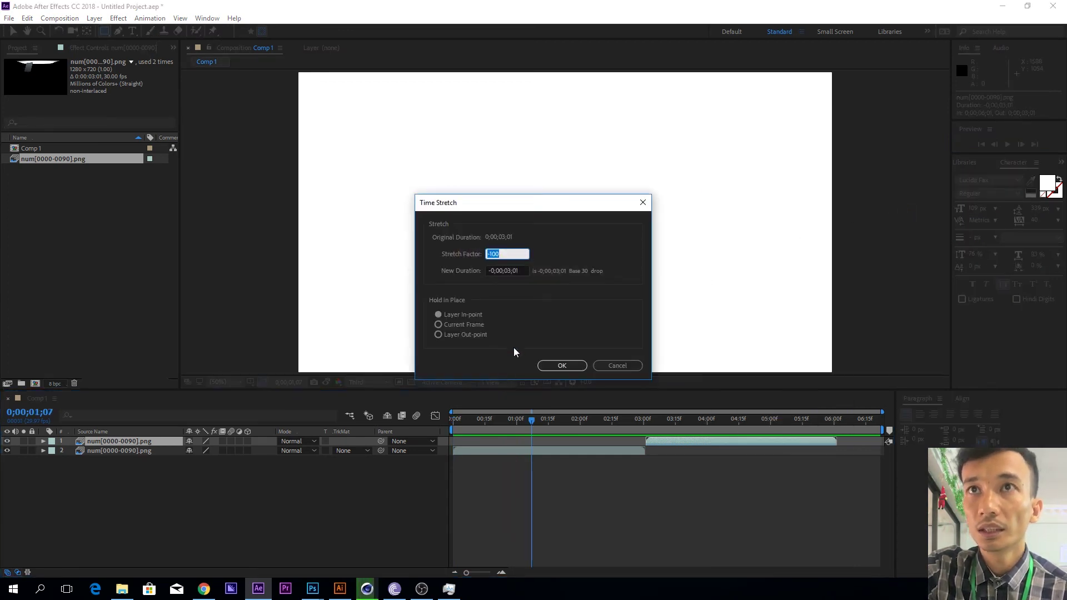
left_click(510, 255)
type("3")
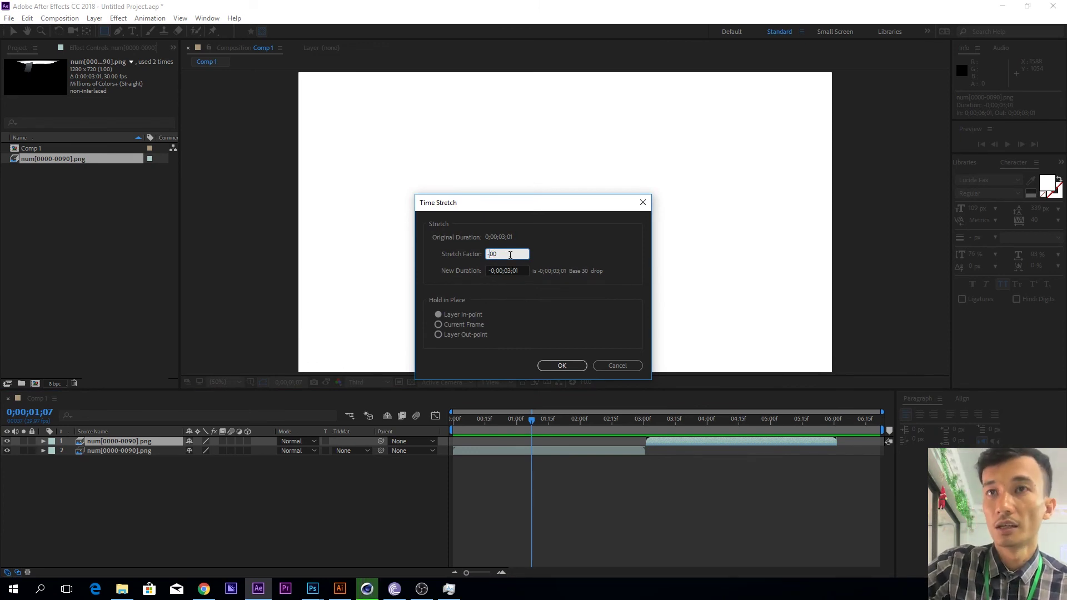
left_click(562, 365)
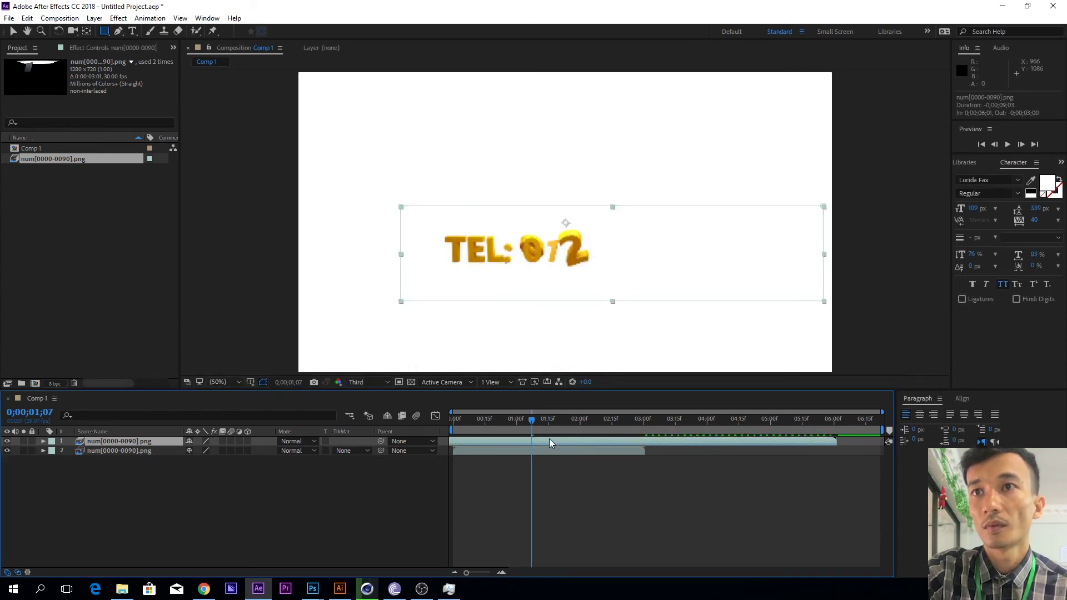
left_click_drag(548, 439, 751, 440)
left_click_drag(652, 446, 823, 442)
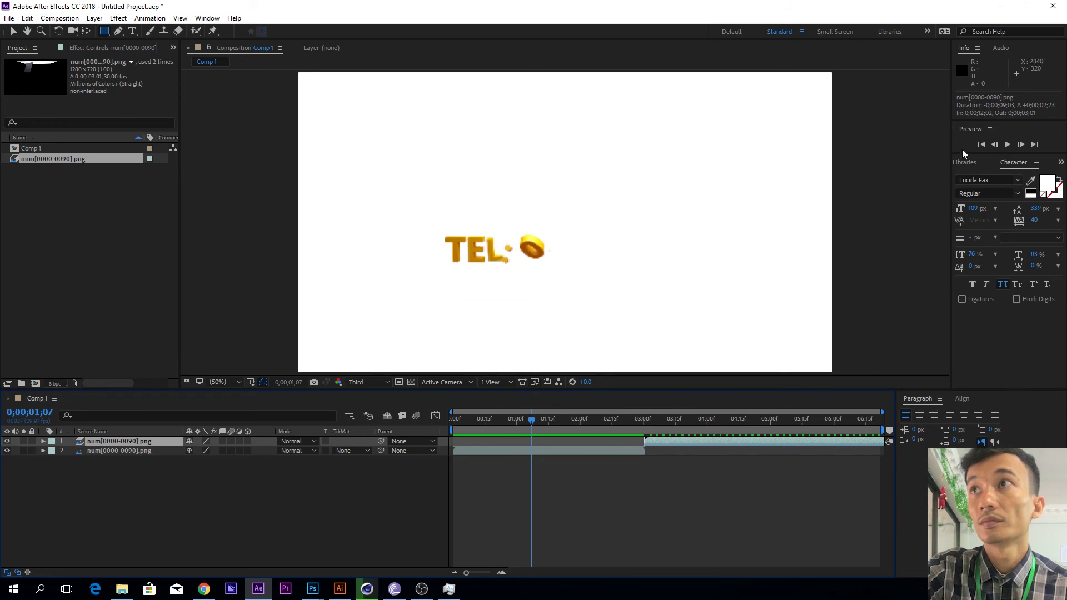
left_click(1003, 145)
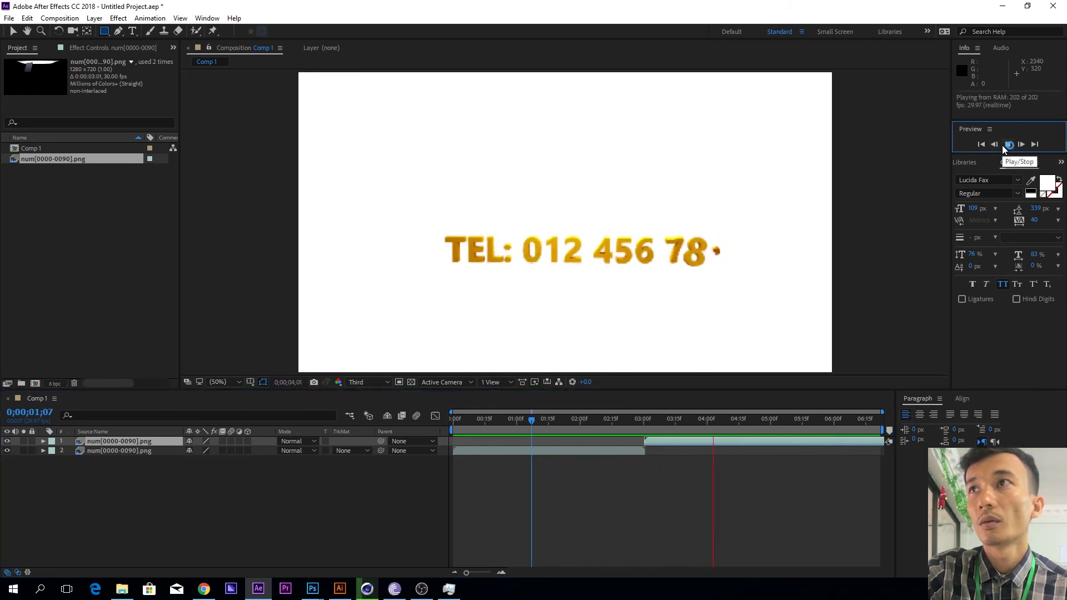
left_click(1001, 145)
Time-stretch the reversed copy again to -30%.
right_click(699, 440)
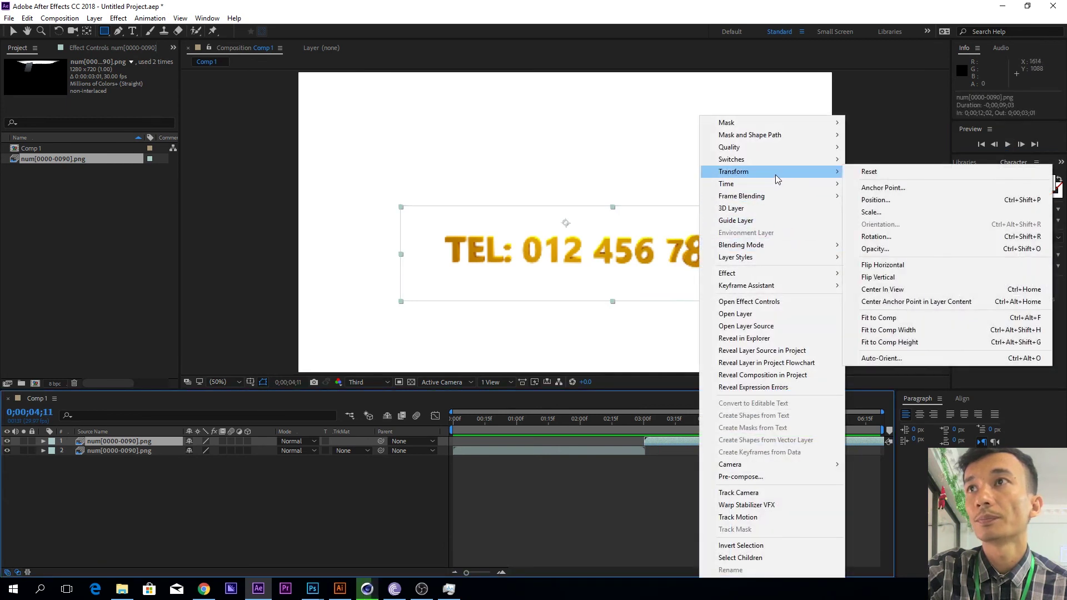
mouse_move(767, 184)
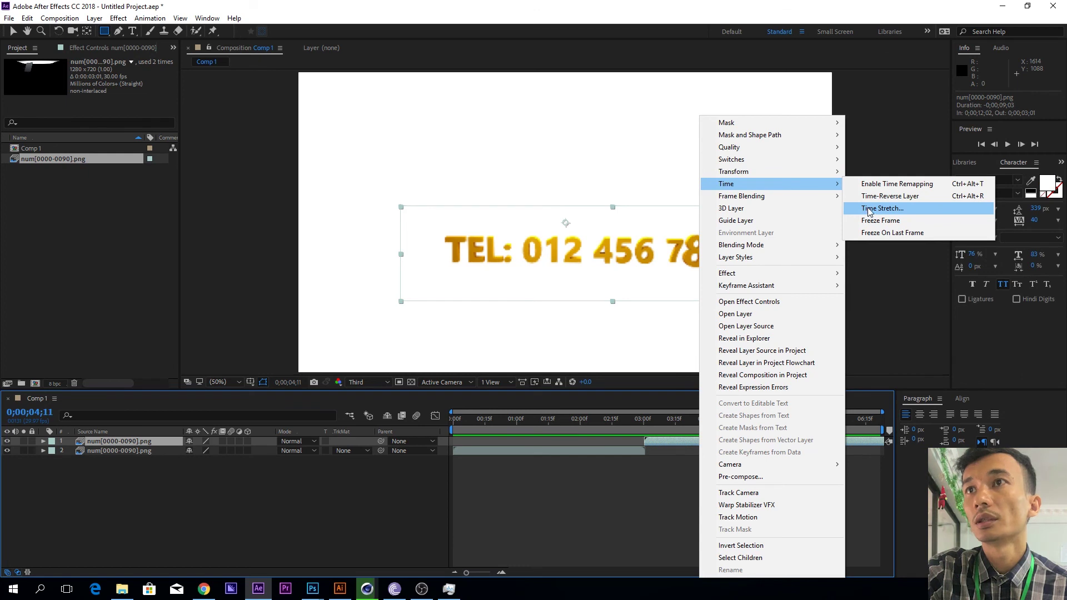
left_click(869, 210)
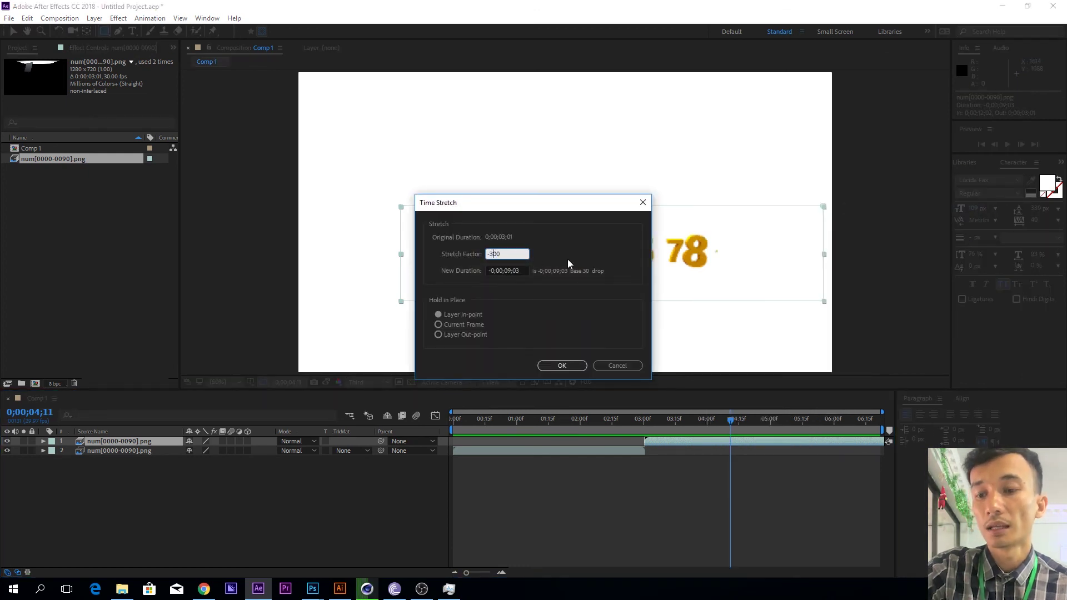
type("302")
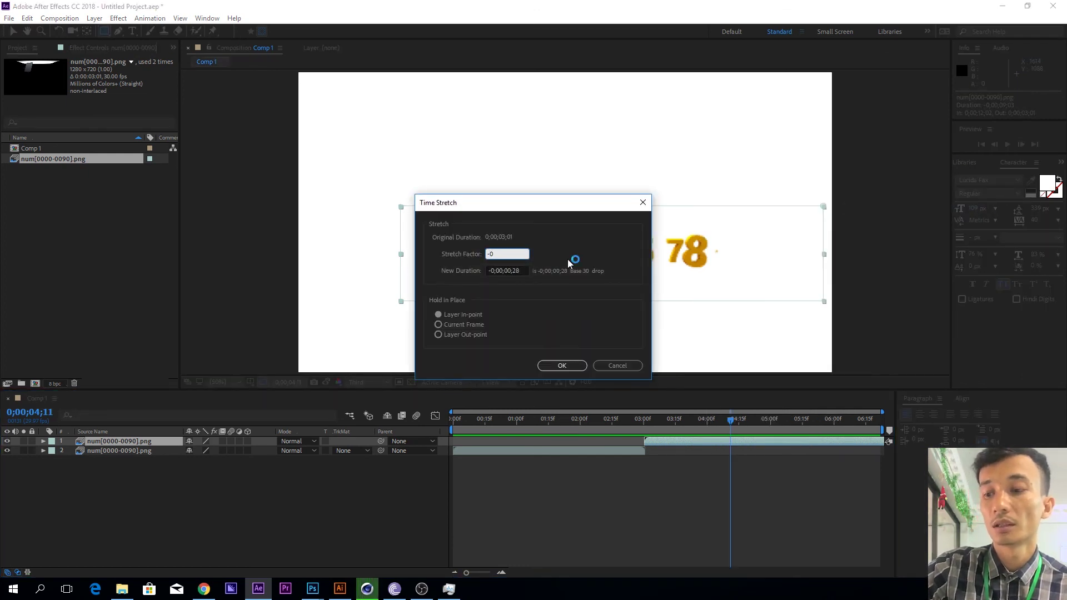
left_click(560, 365)
mouse_move(468, 571)
left_mouse_down()
mouse_move(502, 572)
mouse_move(409, 571)
left_mouse_up()
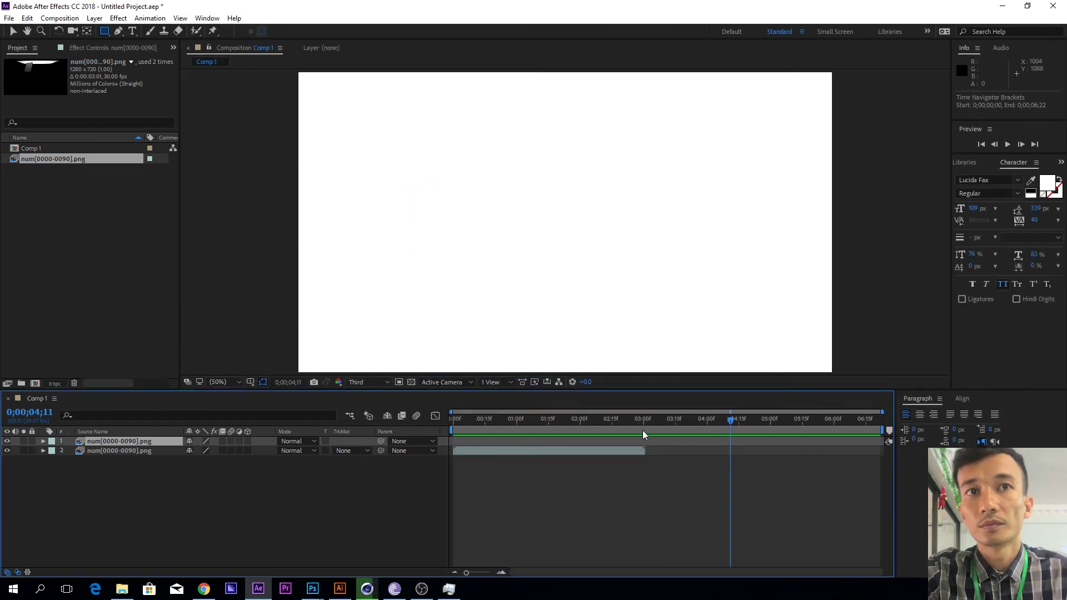
Undo the earlier stretches and time-stretch the reversed copy to -50%.
key("ctrl+z")
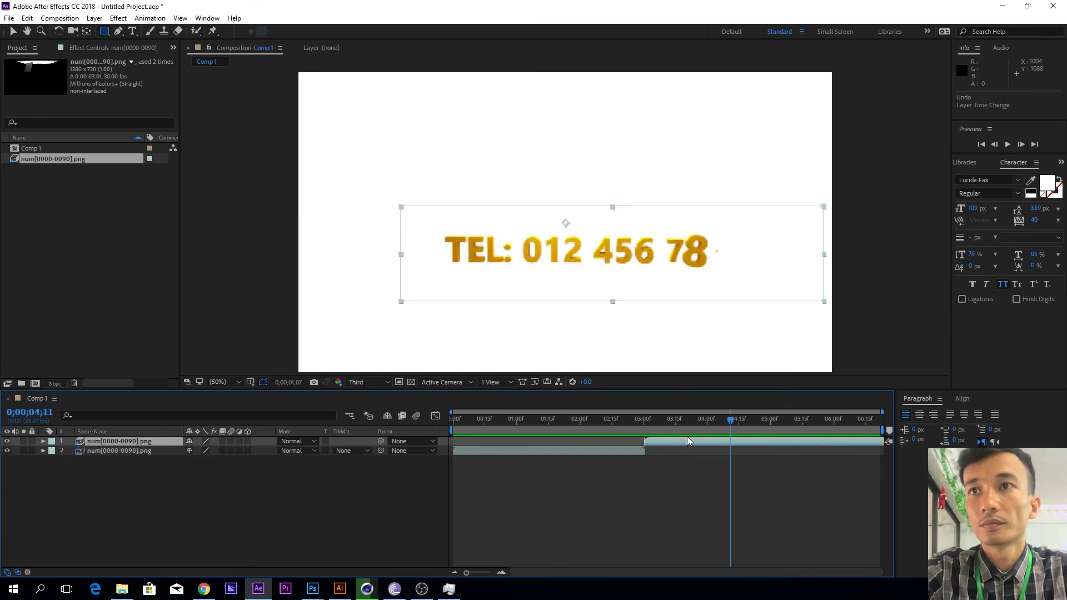
key("space")
left_click_drag(686, 440, 638, 441)
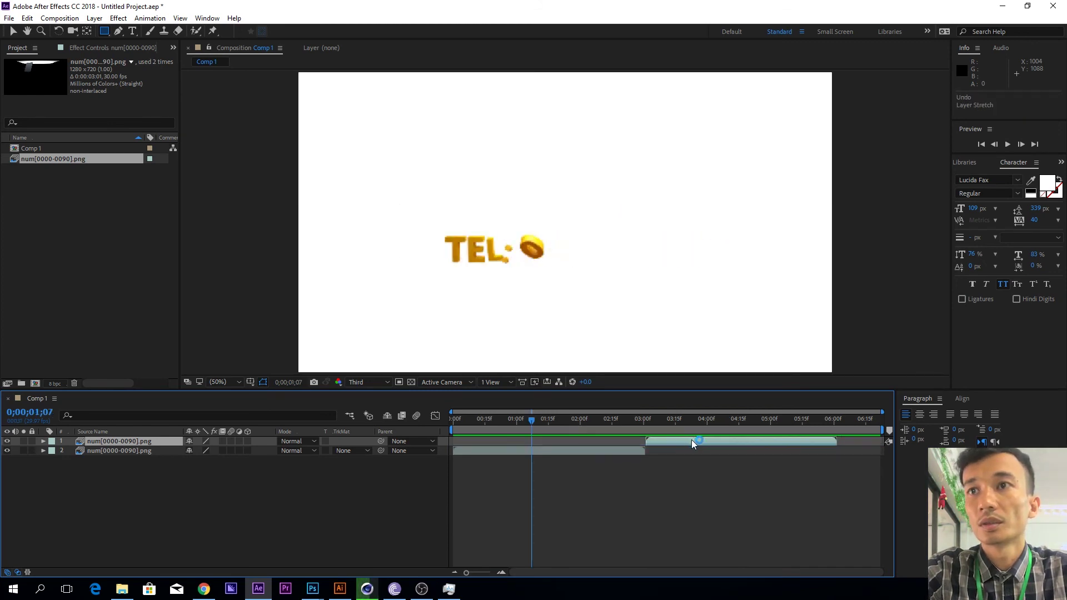
right_click(638, 440)
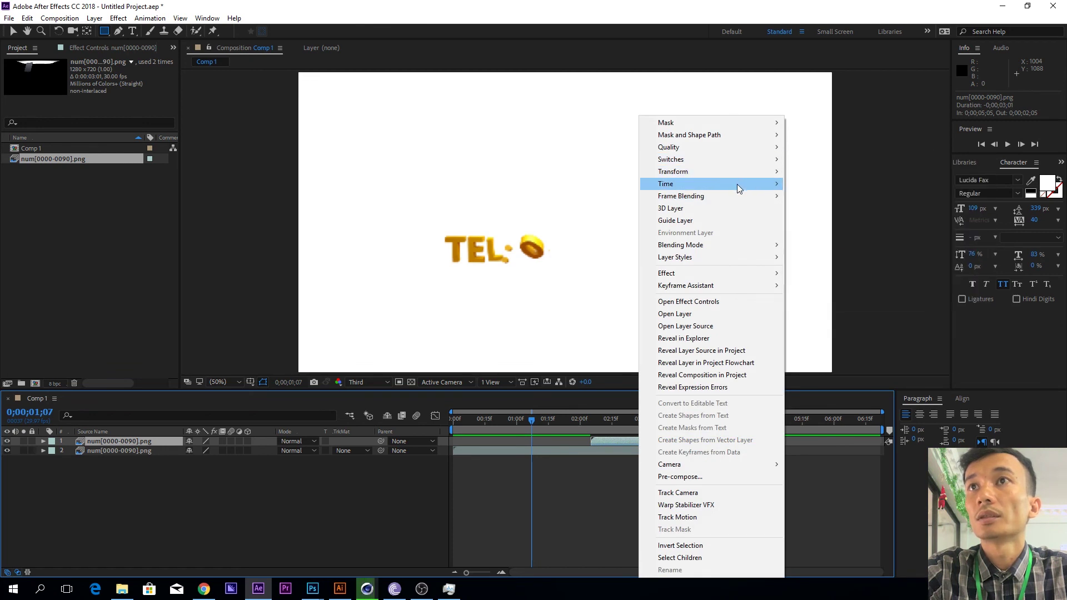
mouse_move(709, 183)
left_click(848, 210)
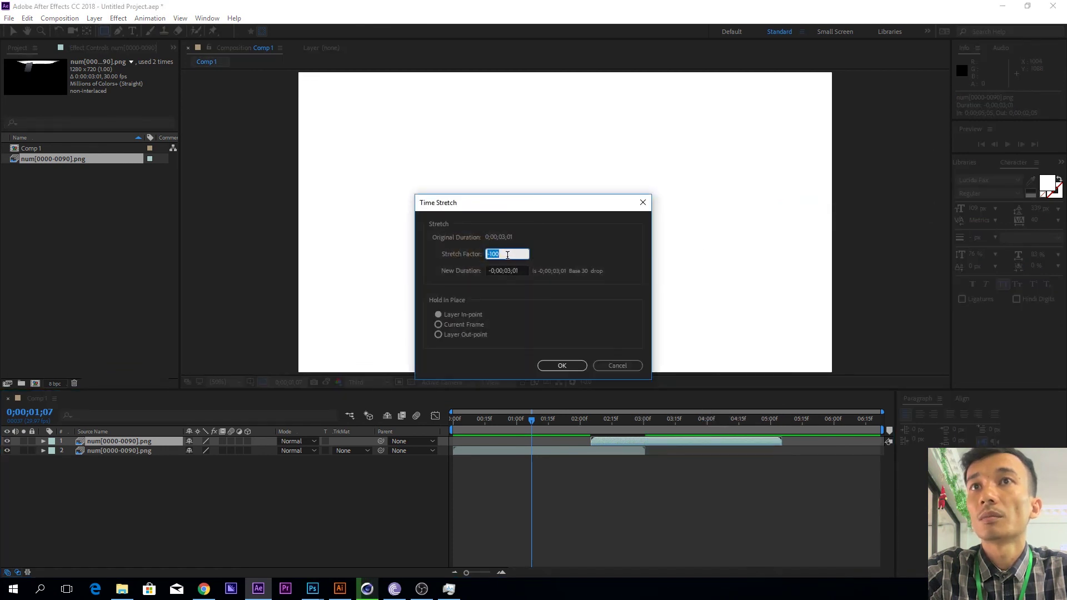
left_click(498, 255)
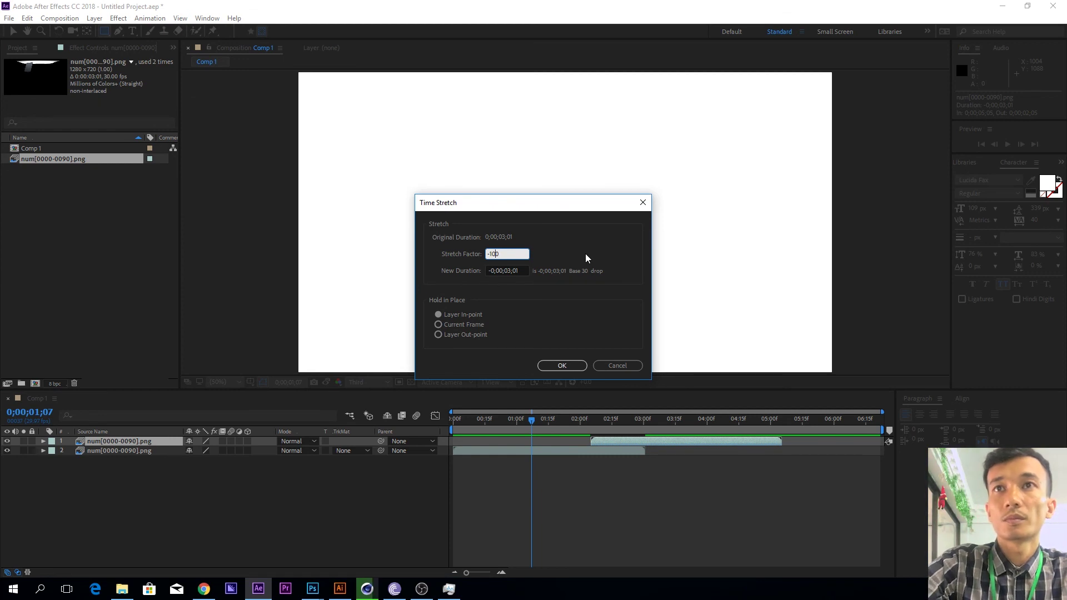
key("BackSpace")
key("BackSpace")
type("5")
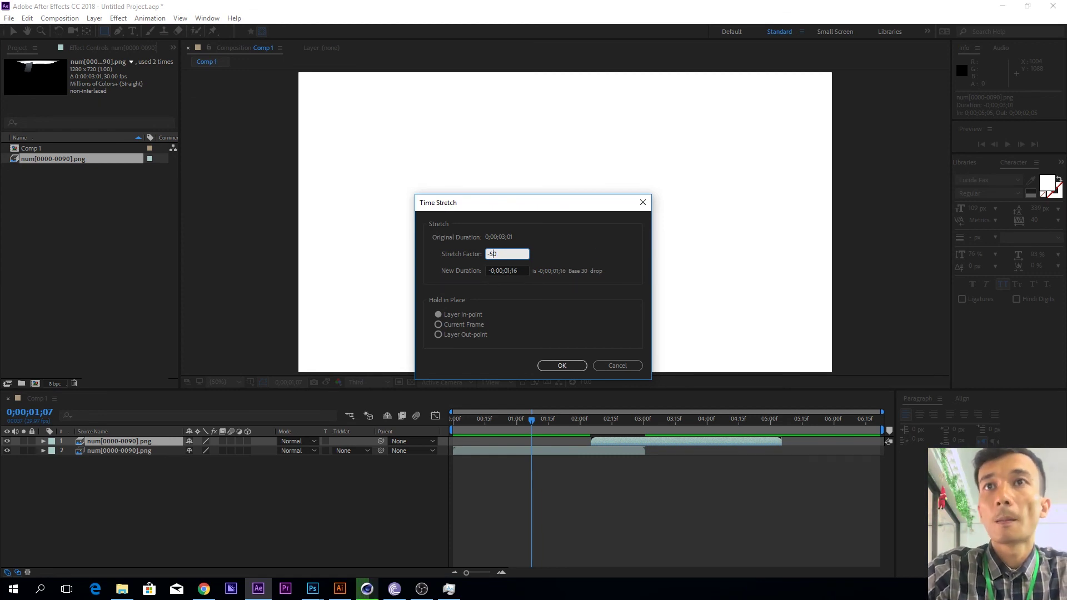
left_click(562, 366)
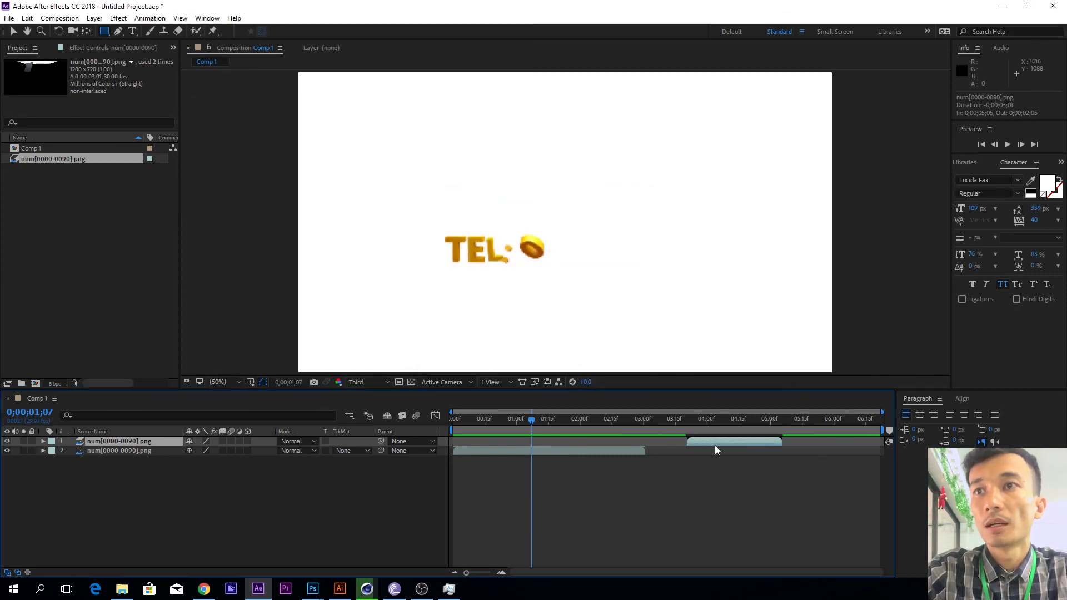
Start the reversed copy at 3:00, preview the loop, and select both TEL layers.
left_click_drag(713, 442, 674, 441)
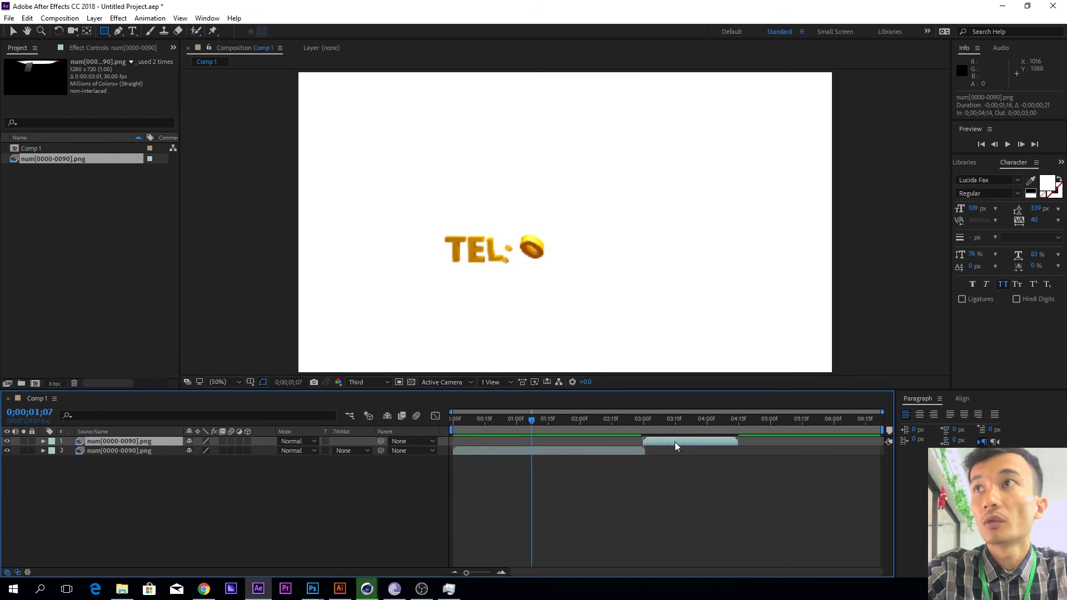
left_click(1009, 145)
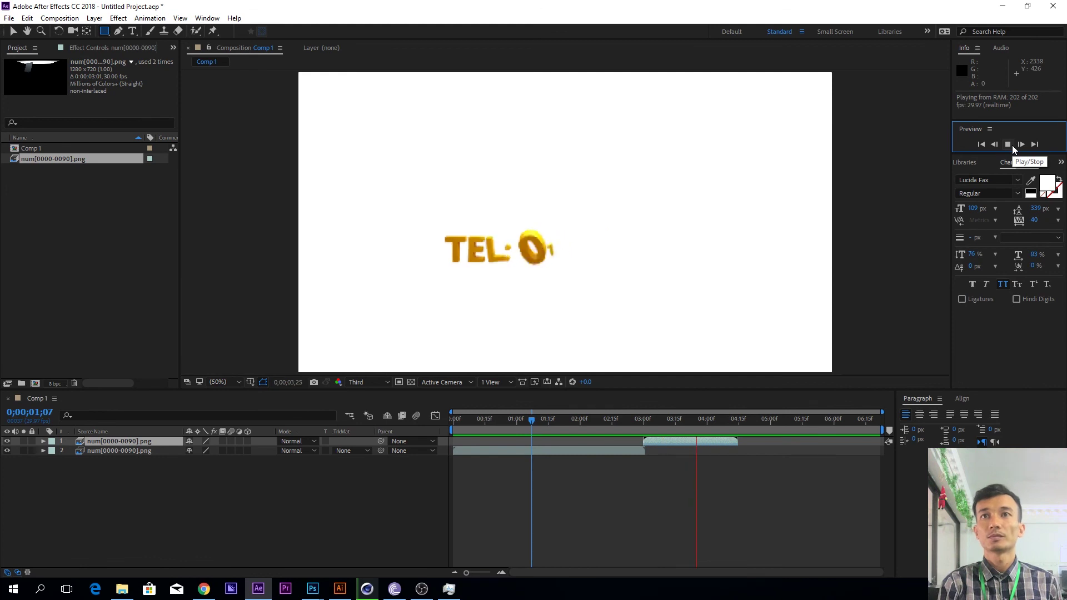
left_click(1012, 145)
left_click(619, 418)
mouse_move(616, 420)
left_mouse_down()
mouse_move(471, 424)
mouse_move(725, 432)
mouse_move(520, 433)
left_mouse_up()
left_click_drag(102, 474, 144, 441)
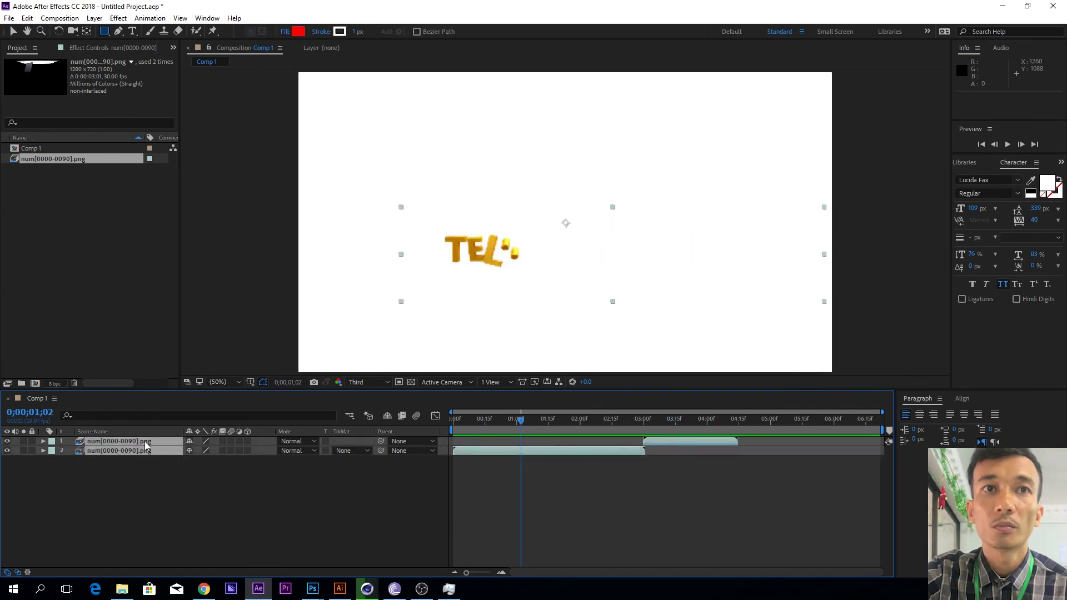
Pre-compose both TEL layers into Pre-comp 1 and play it from the start.
right_click(145, 442)
left_click(167, 477)
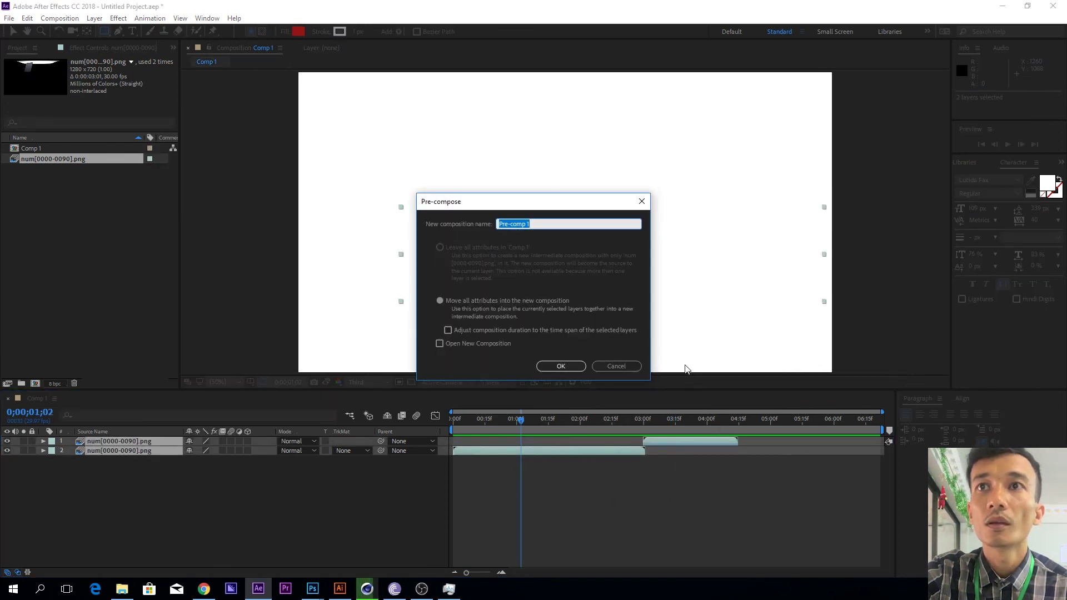
left_click(570, 370)
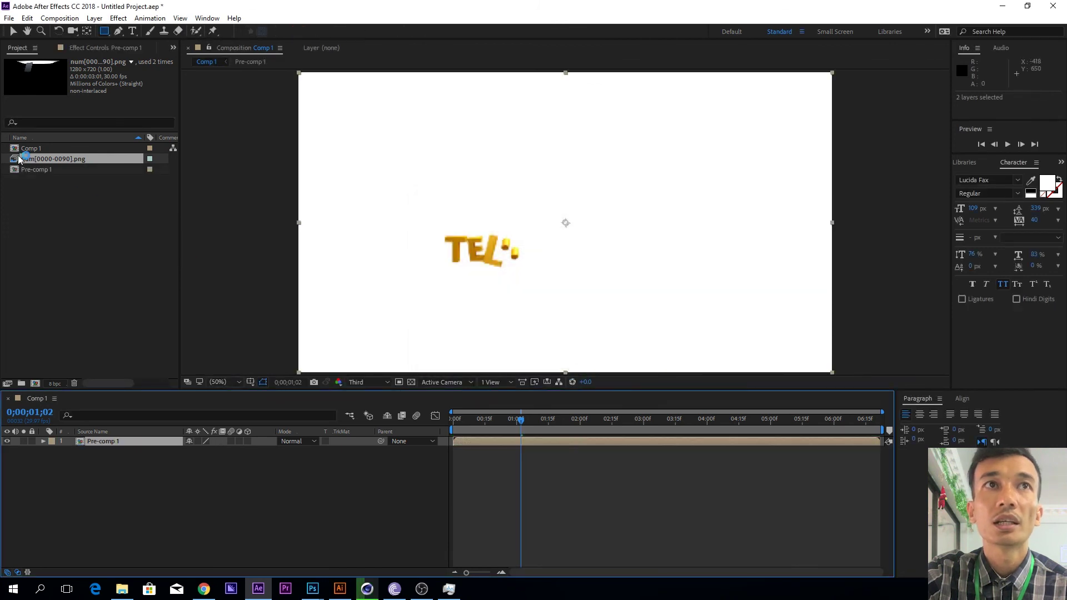
left_click(21, 169)
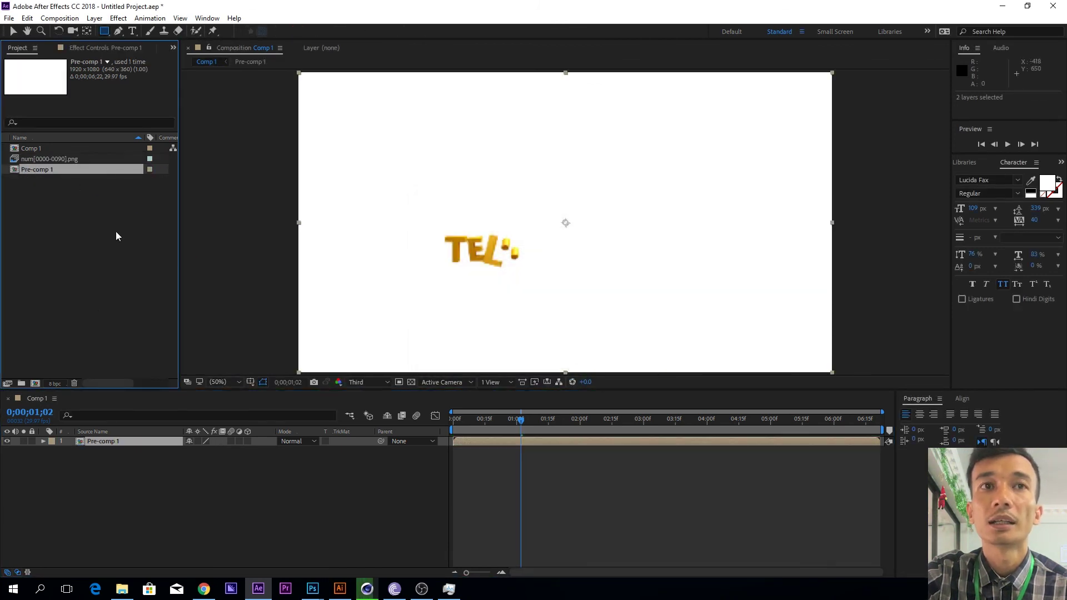
left_click_drag(519, 421, 439, 424)
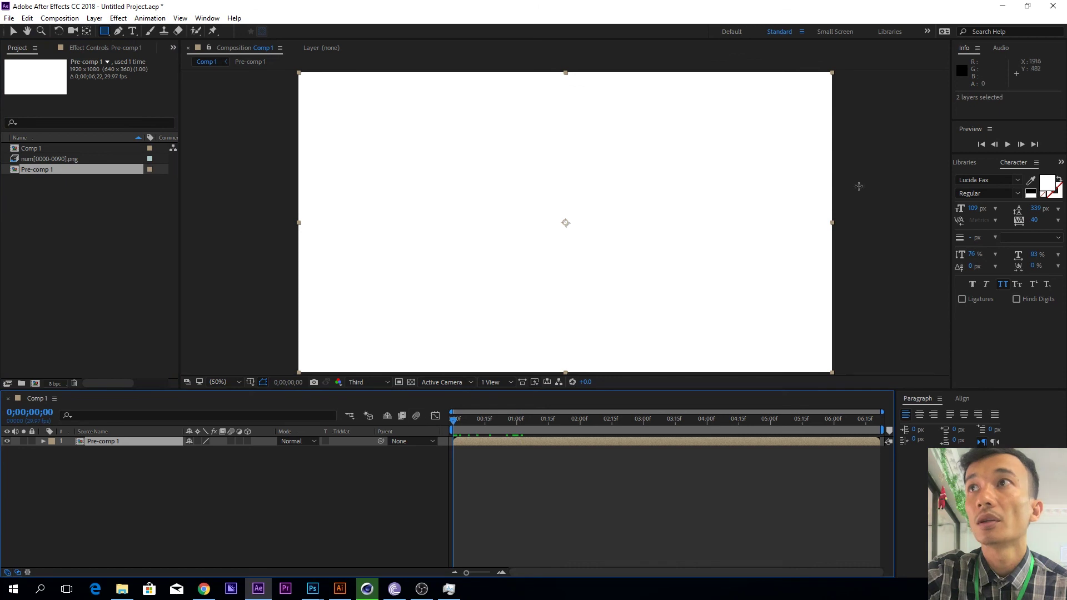
left_click(1011, 145)
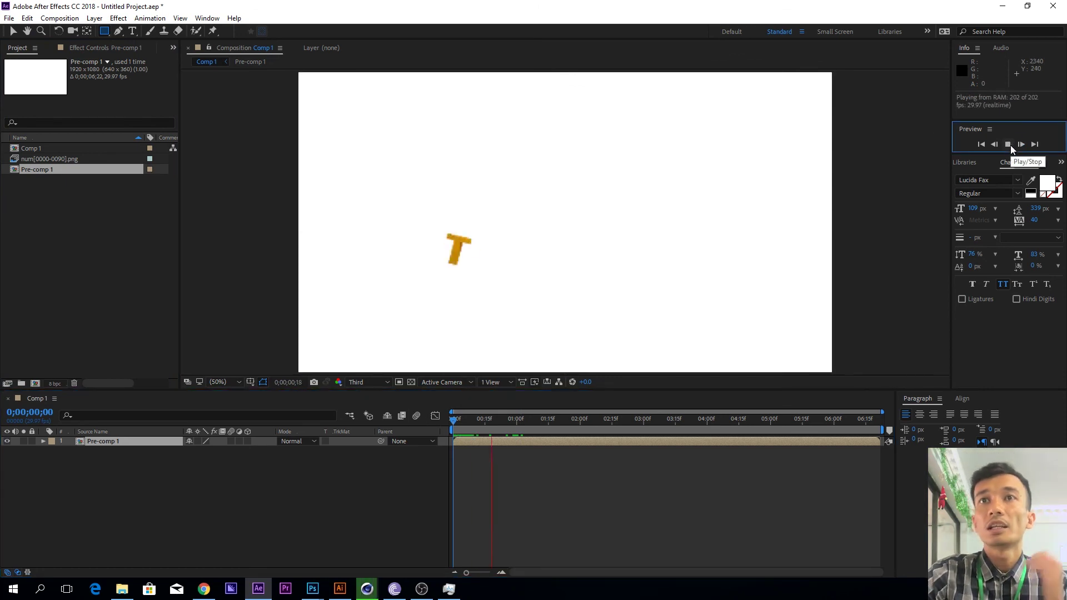